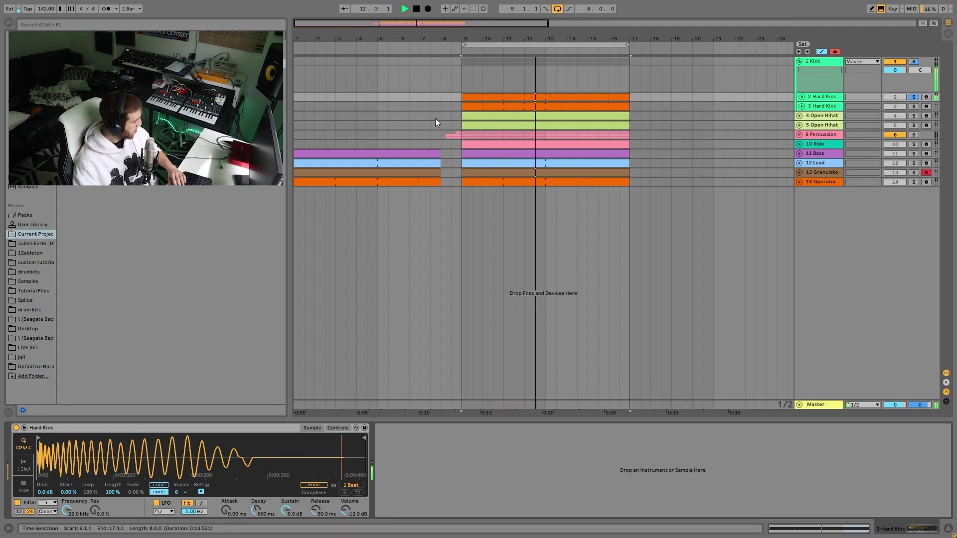
# Step: Play back the looped section to audition the soloed Hard Kick on track 2
pyautogui.press('space')
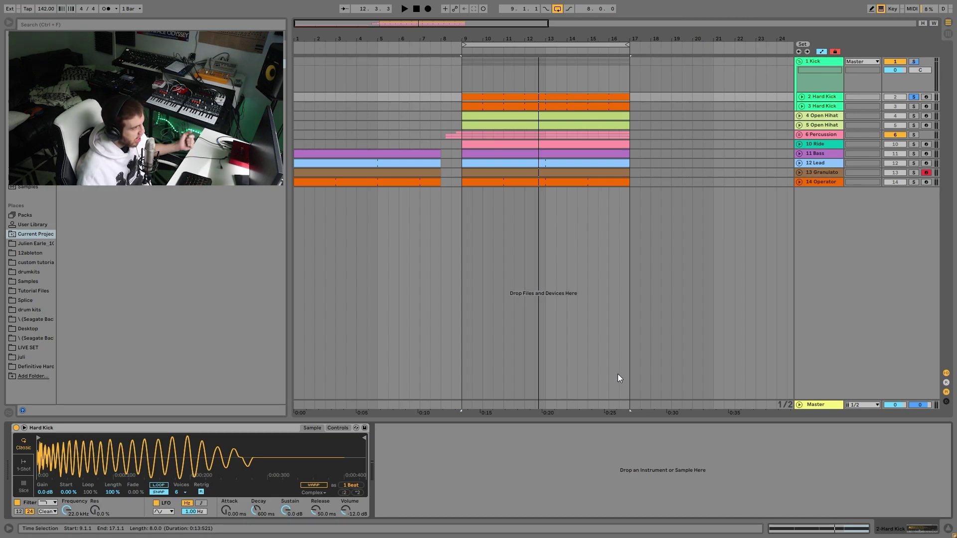
pyautogui.press('space')
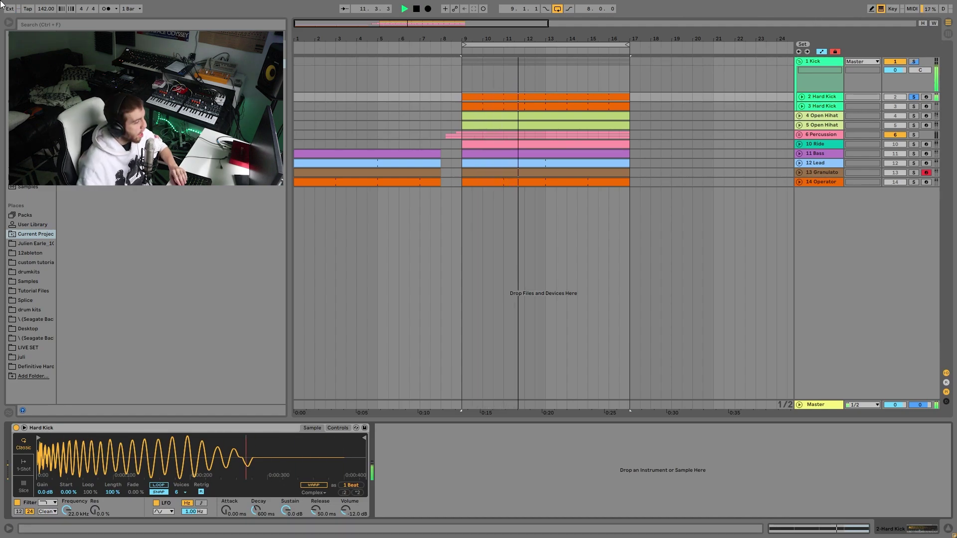
pyautogui.press('space')
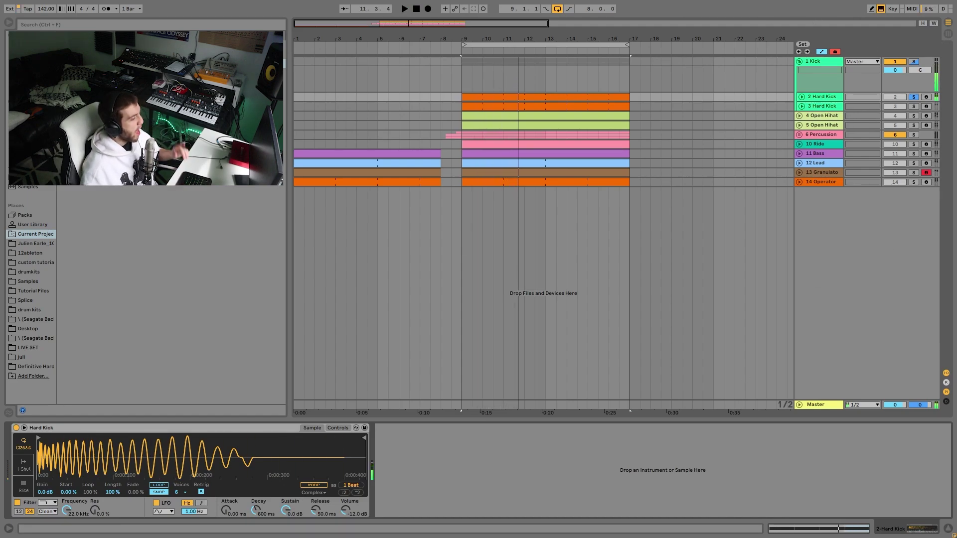
# Step: Solo Hard Kick track 3, start playback of the loop and show that track's devices
pyautogui.click(914, 107)
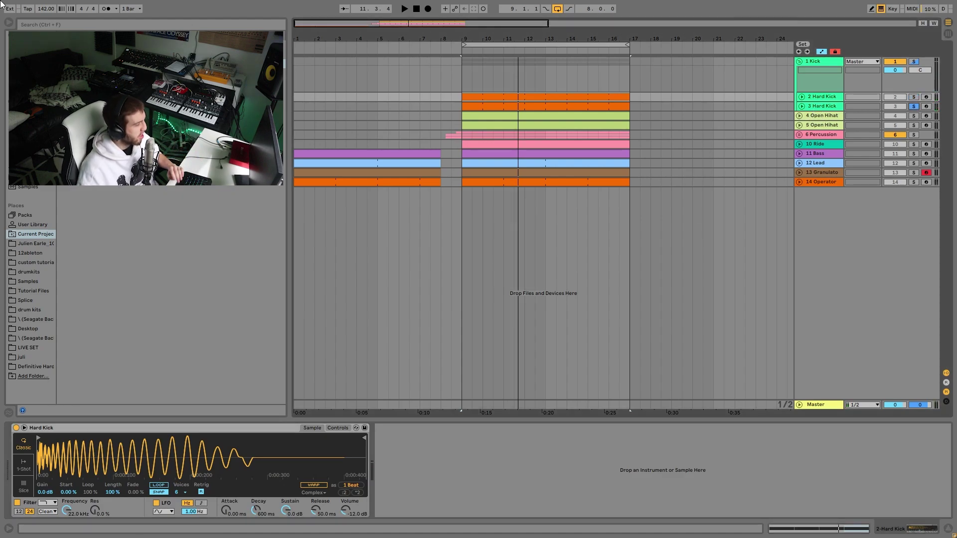
pyautogui.press('space')
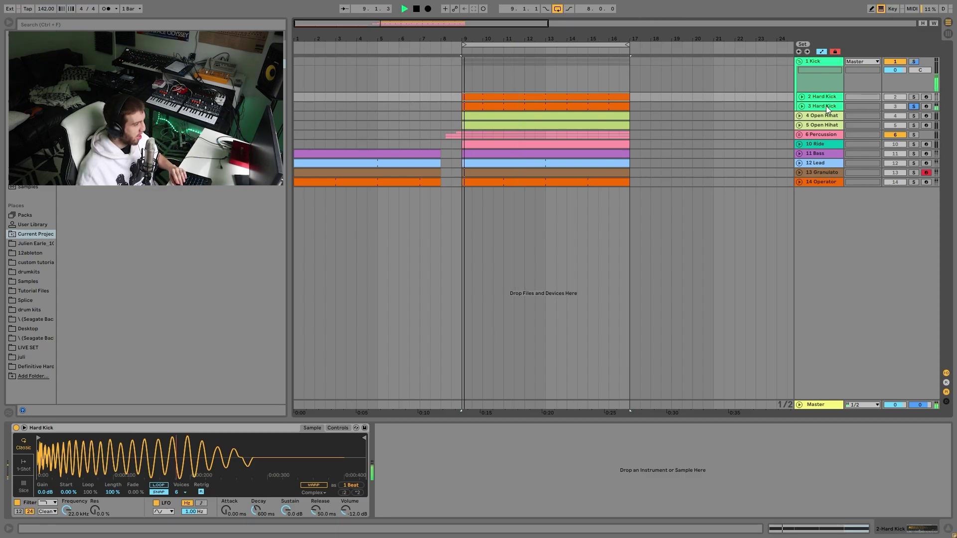
pyautogui.click(825, 105)
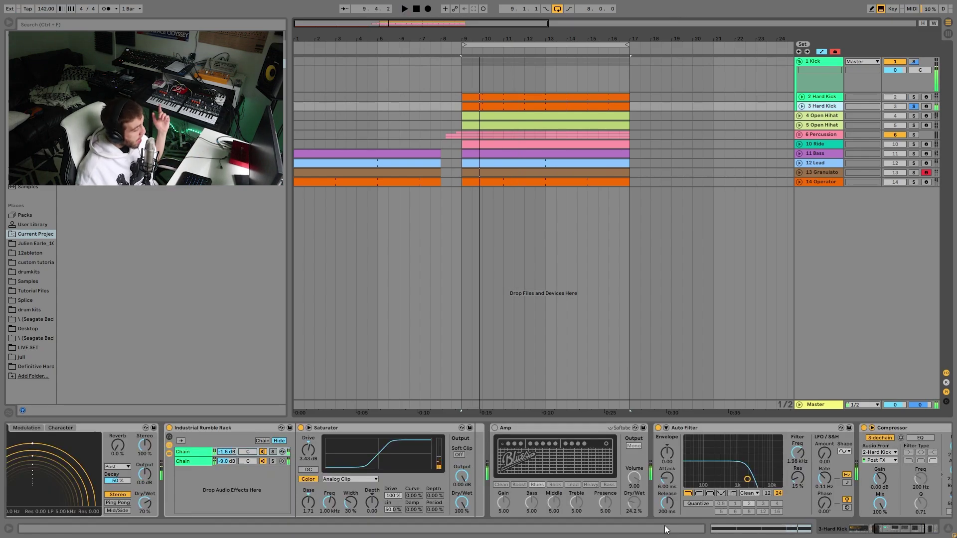
# Step: Delete the Amp device that follows the Saturator in the Industrial Rumble Rack
pyautogui.hscroll(-10, 655, 487)
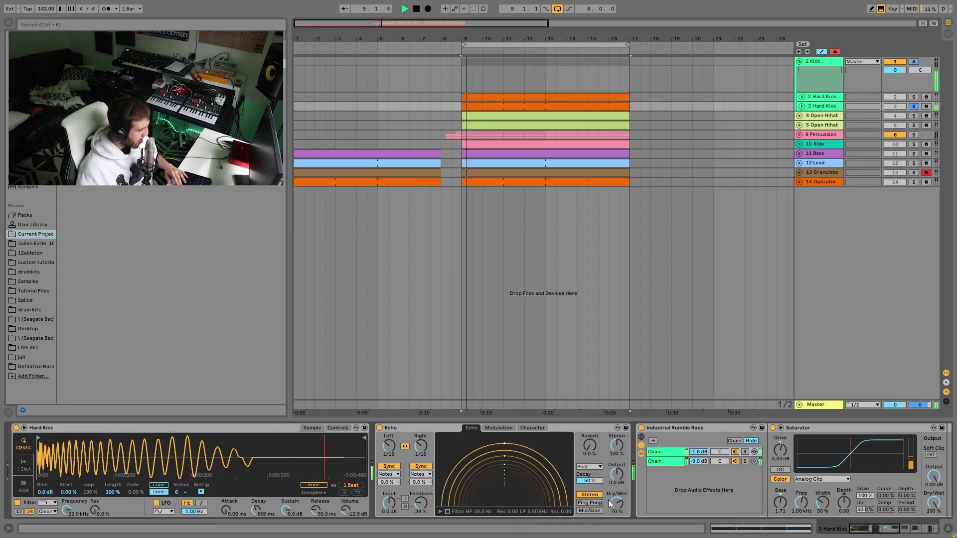
pyautogui.hscroll(5, 688, 461)
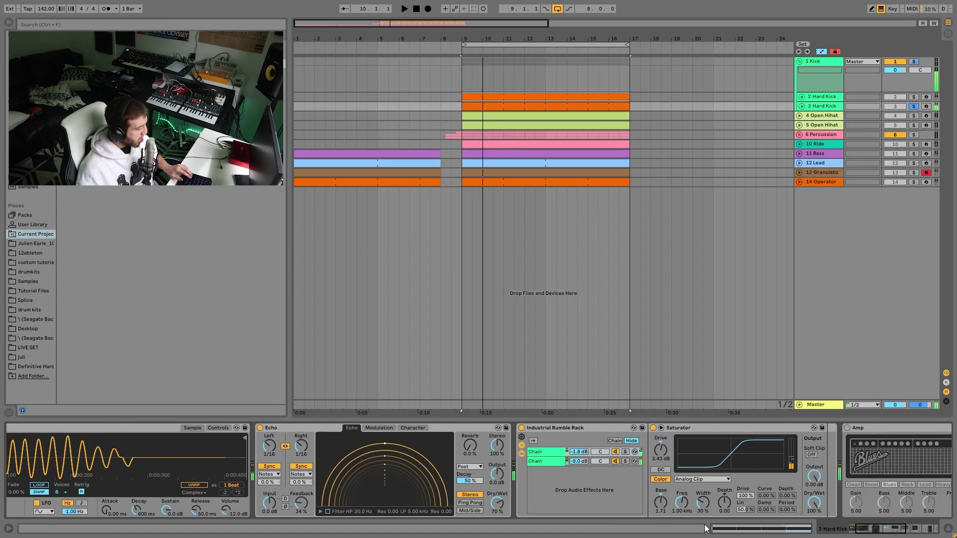
pyautogui.click(848, 431)
pyautogui.press('Delete')
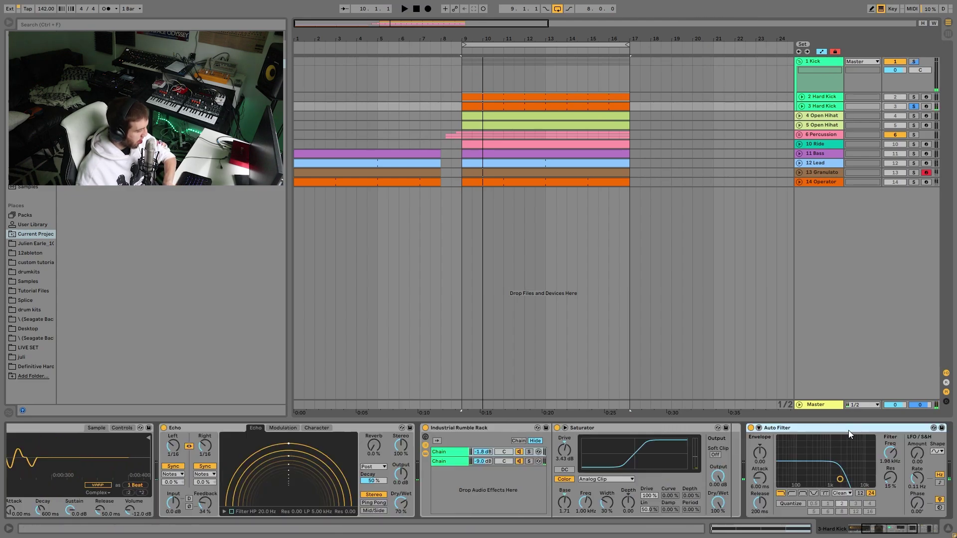
# Step: Turn off the Auto Filter and the Compressor in the rack's first chain
pyautogui.hscroll(2, 770, 439)
pyautogui.hscroll(-1, 738, 437)
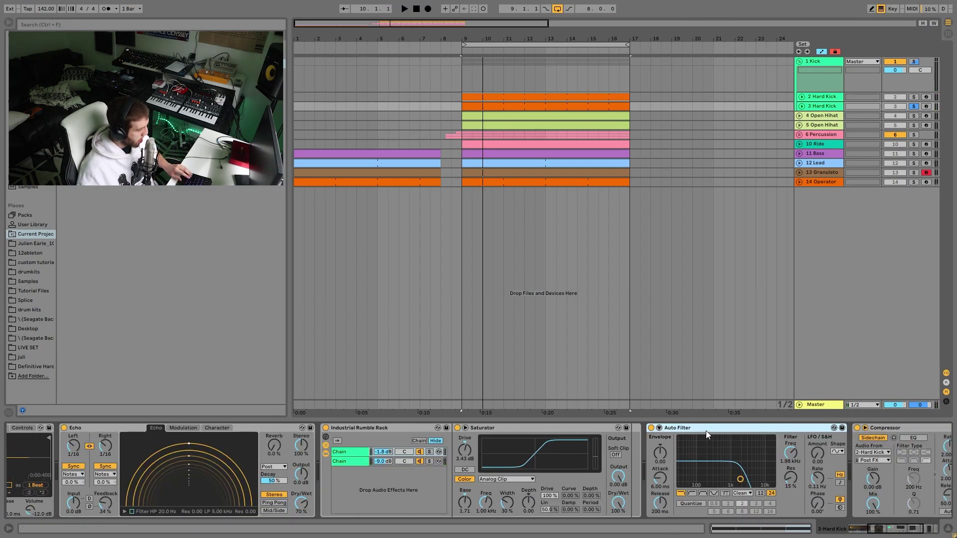
pyautogui.click(651, 427)
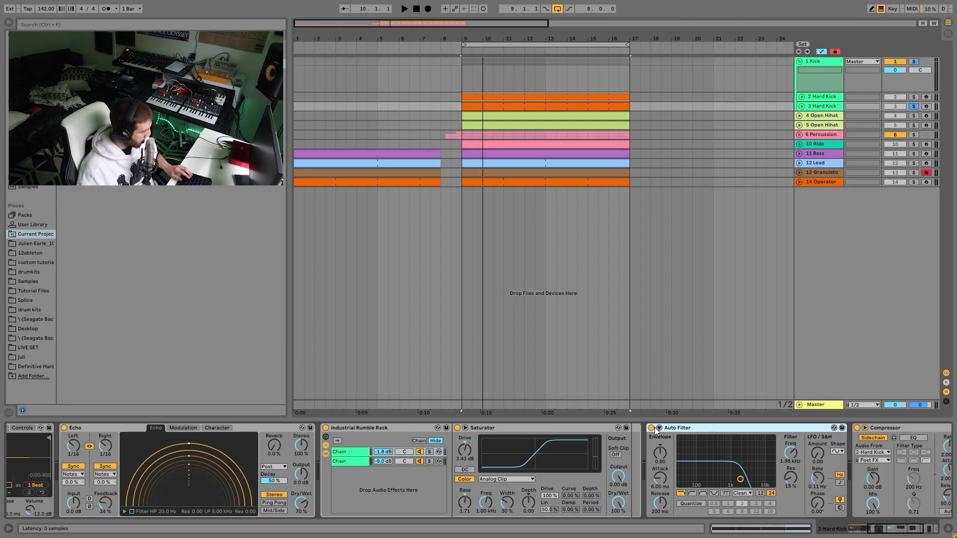
pyautogui.click(853, 427)
# Step: Bypass the Industrial Rumble Rack and the Echo, and play the loop to hear the dry kick
pyautogui.click(333, 431)
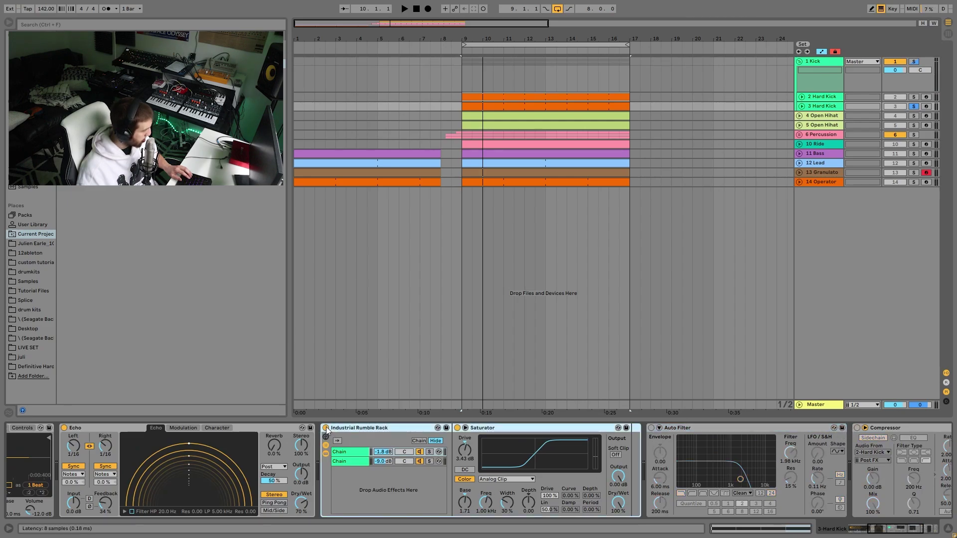
pyautogui.click(326, 429)
pyautogui.click(64, 428)
pyautogui.press('space')
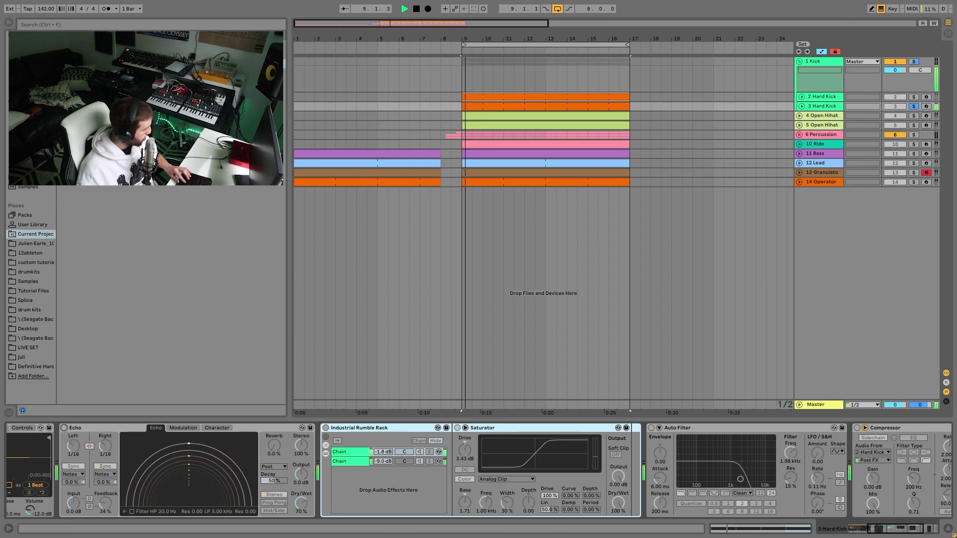
pyautogui.hscroll(-5, 645, 522)
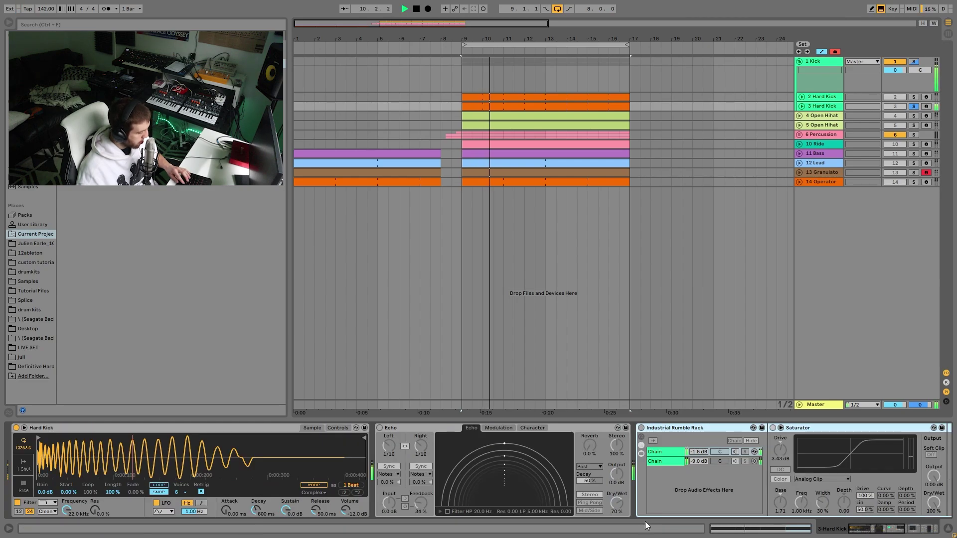
pyautogui.press('space')
# Step: Turn the Echo on and play the loop to hear its effect on the kick
pyautogui.click(379, 427)
pyautogui.press('space')
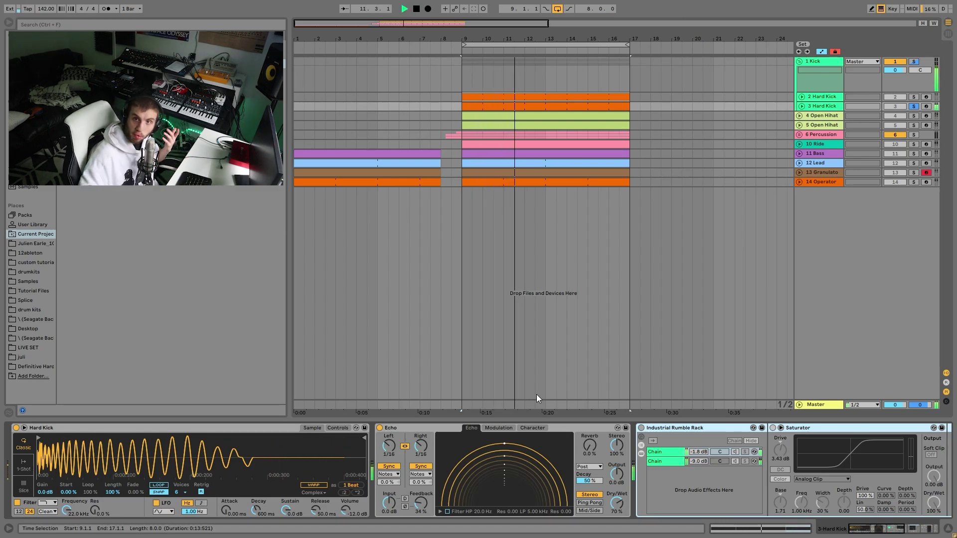
pyautogui.press('space')
pyautogui.press('space')
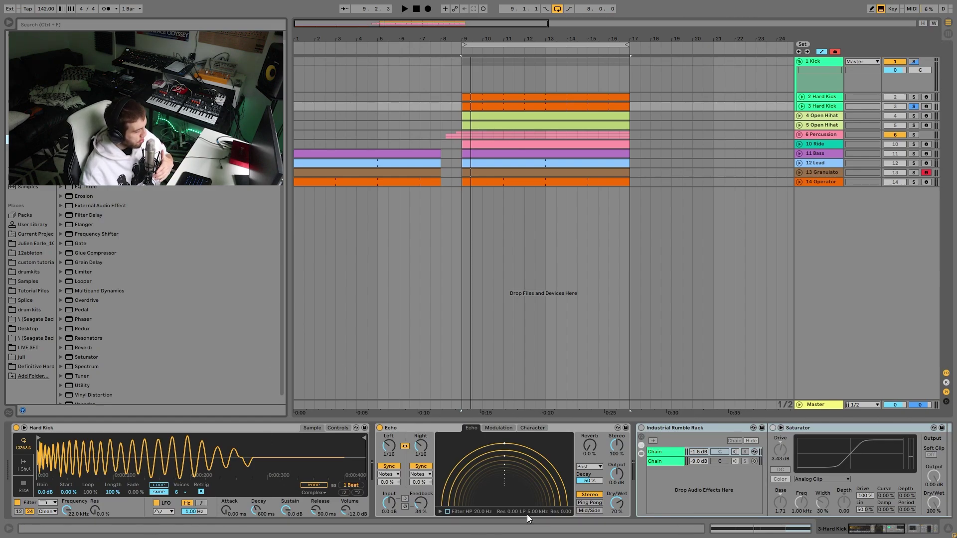
# Step: Turn on the Industrial Rumble Rack and play the loop with it active
pyautogui.click(701, 441)
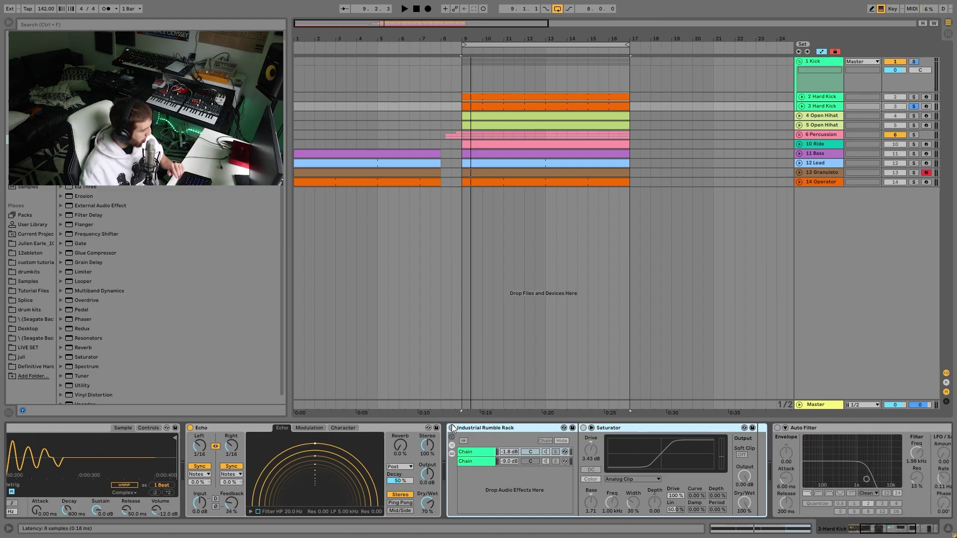
pyautogui.click(452, 427)
pyautogui.press('space')
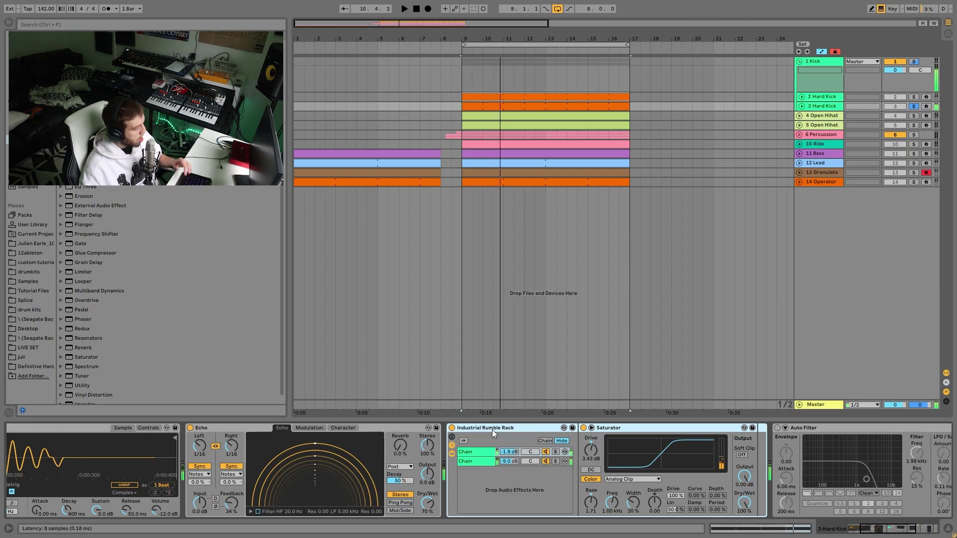
# Step: Delete the Reverb device from the second chain of the Industrial Rumble Rack
pyautogui.click(478, 463)
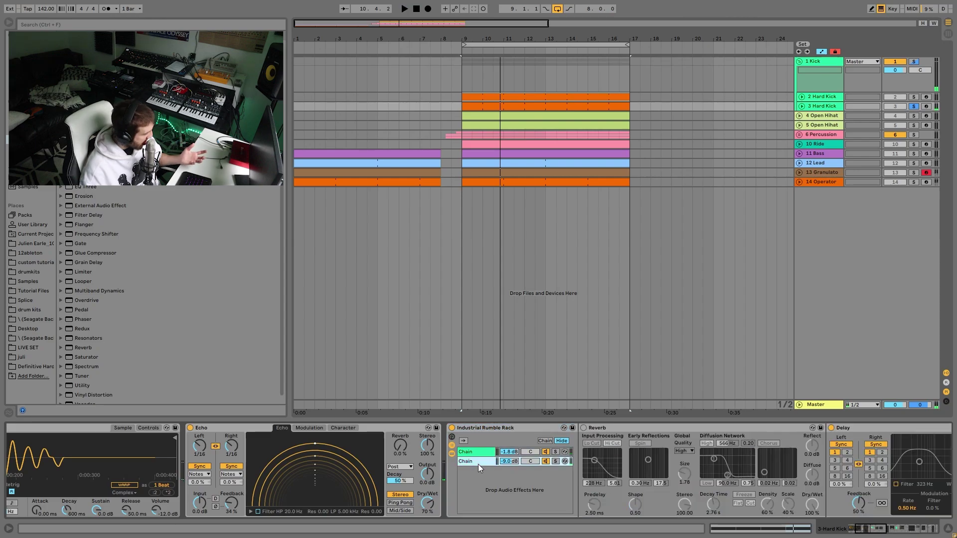
pyautogui.hscroll(3, 559, 454)
pyautogui.hscroll(5, 558, 454)
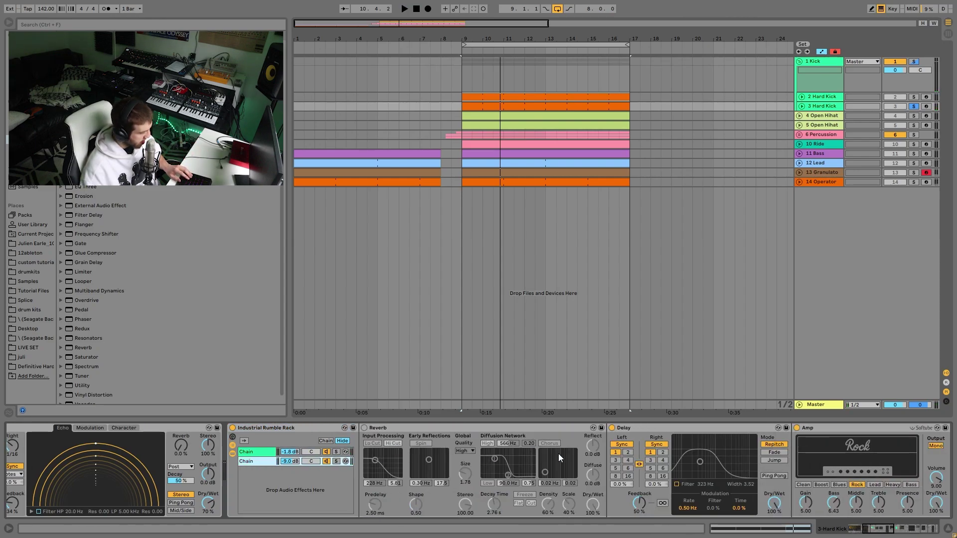
pyautogui.hscroll(-3, 558, 454)
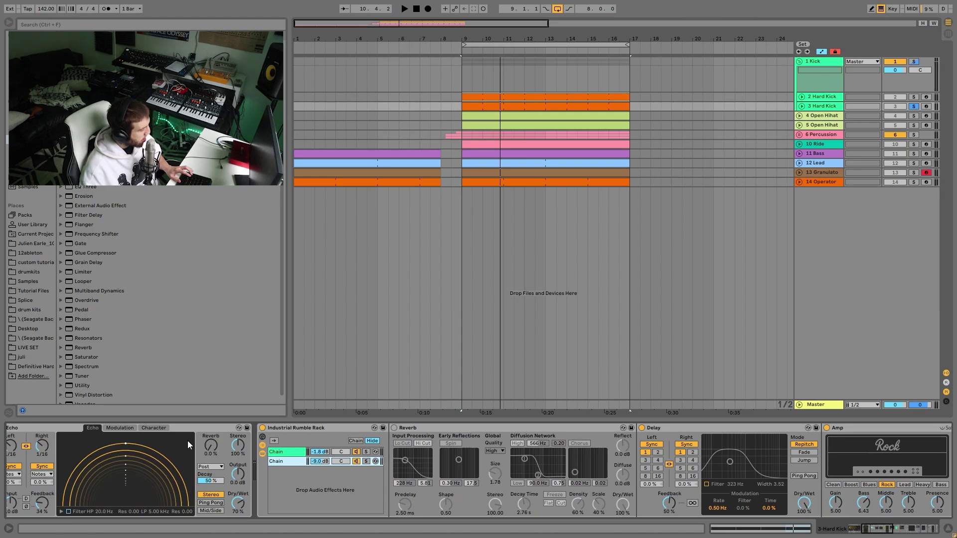
pyautogui.click(432, 424)
pyautogui.press('Delete')
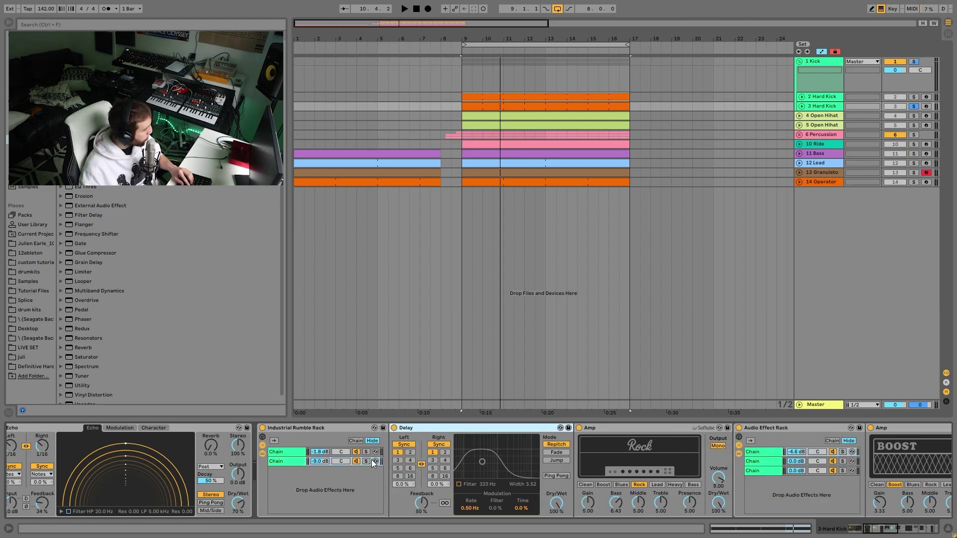
# Step: Solo the rack's first chain and play the loop to hear the Saturator layer alone
pyautogui.click(367, 452)
pyautogui.press('space')
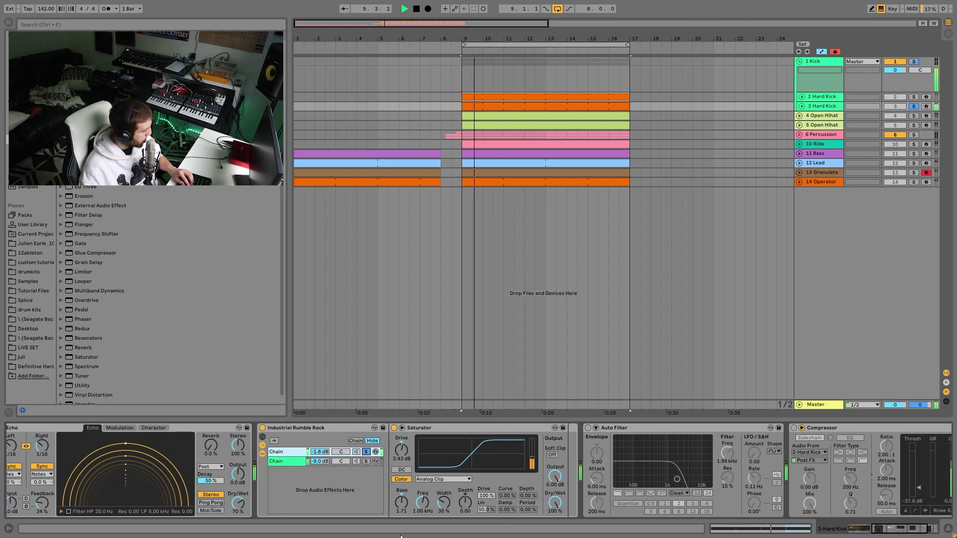
pyautogui.press('space')
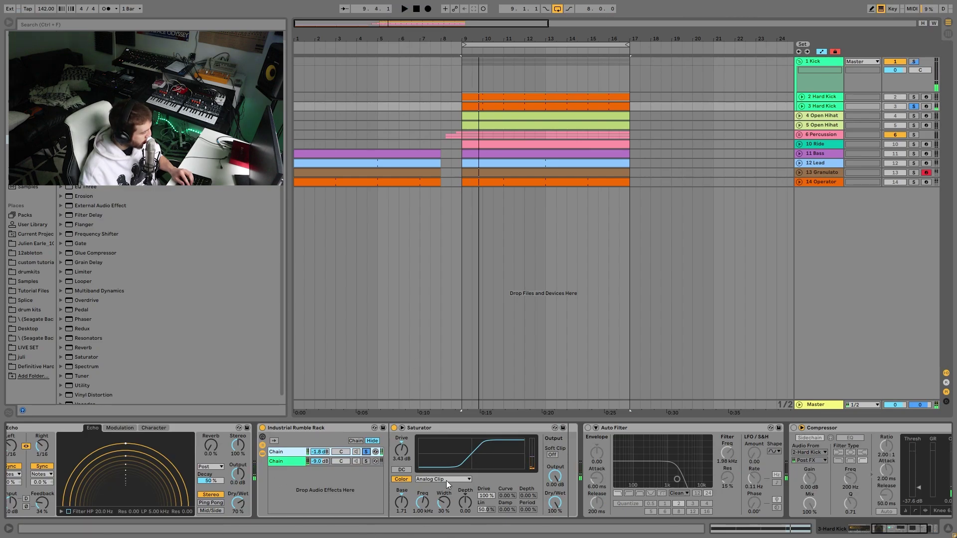
pyautogui.press('space')
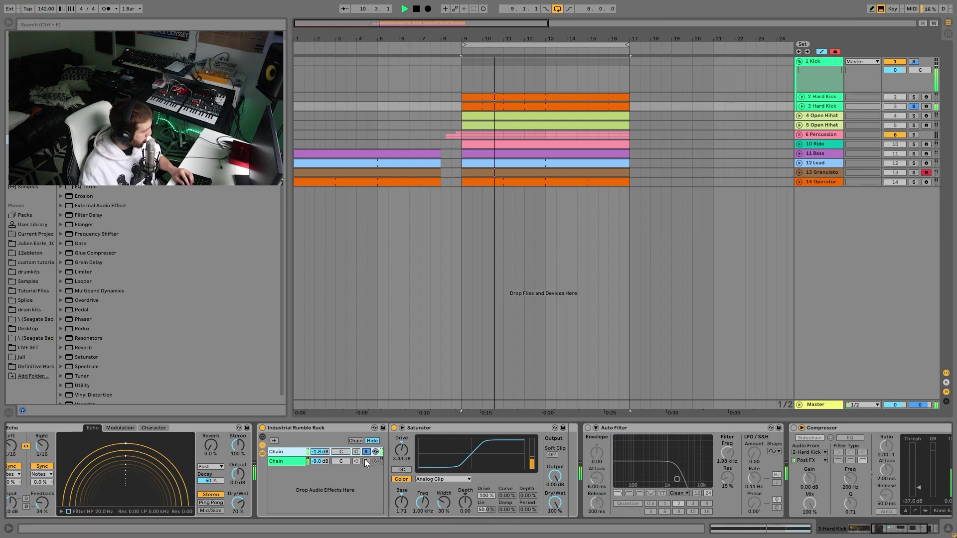
# Step: Solo the rack's second chain and play the loop to hear the Delay and Amp layer alone
pyautogui.click(366, 461)
pyautogui.press('space')
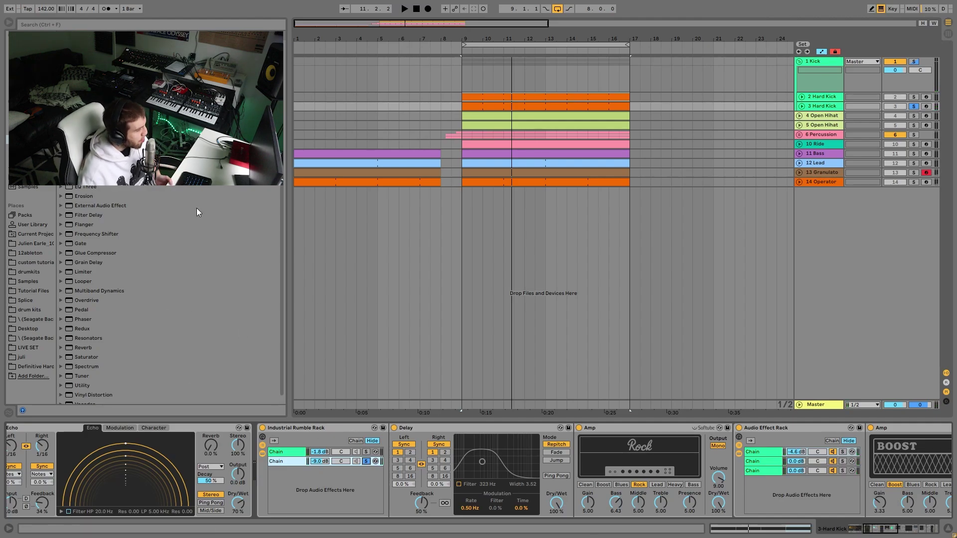
pyautogui.press('space')
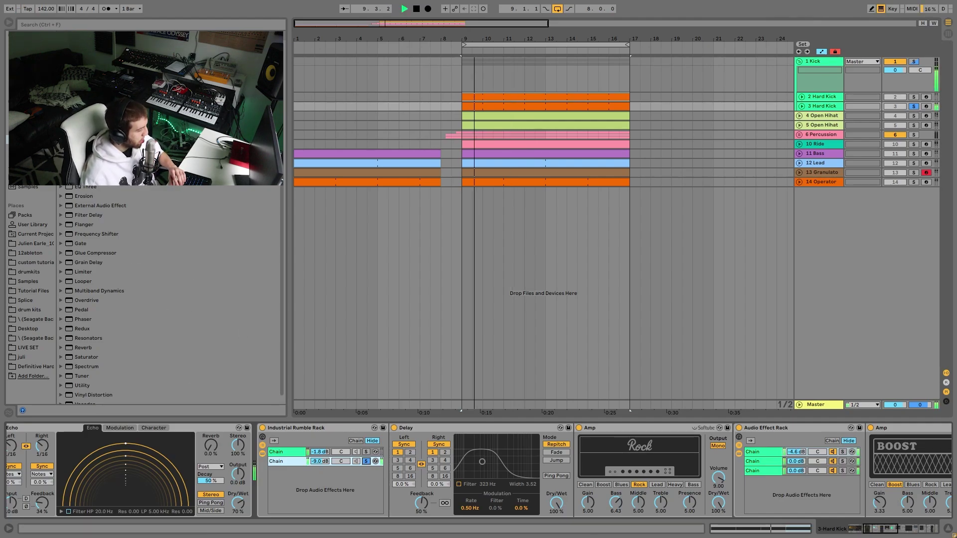
pyautogui.press('space')
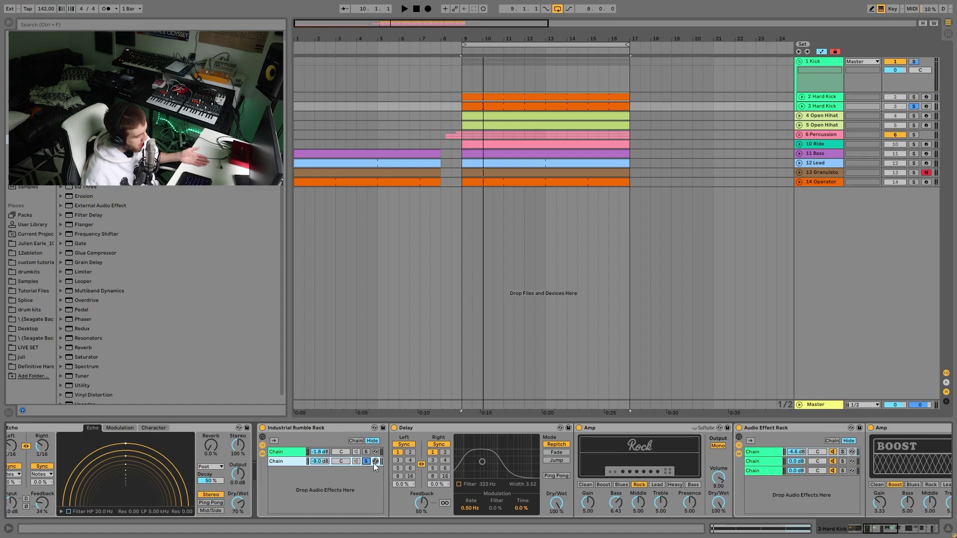
pyautogui.press('space')
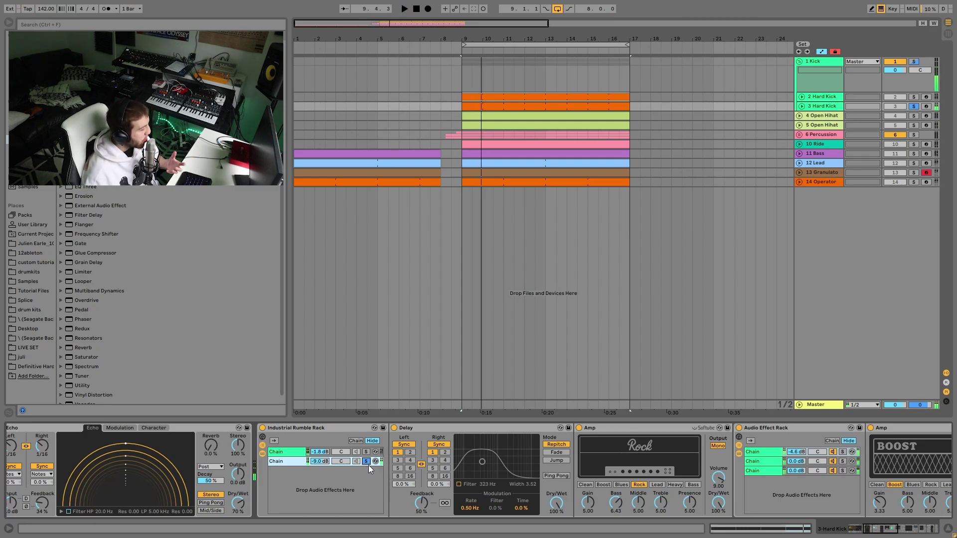
# Step: Compare the two rack chains by switching the solo back and forth between them during loop playback
pyautogui.click(365, 451)
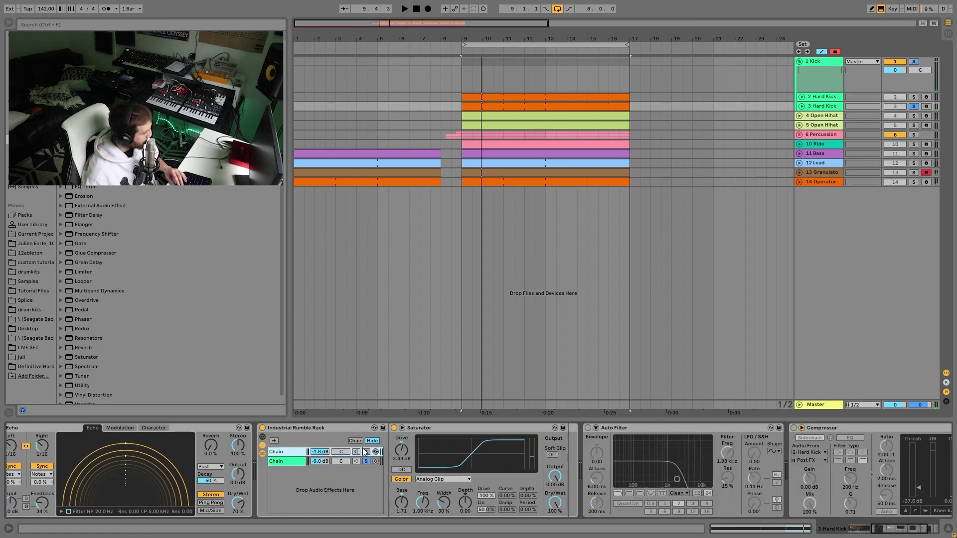
pyautogui.press('space')
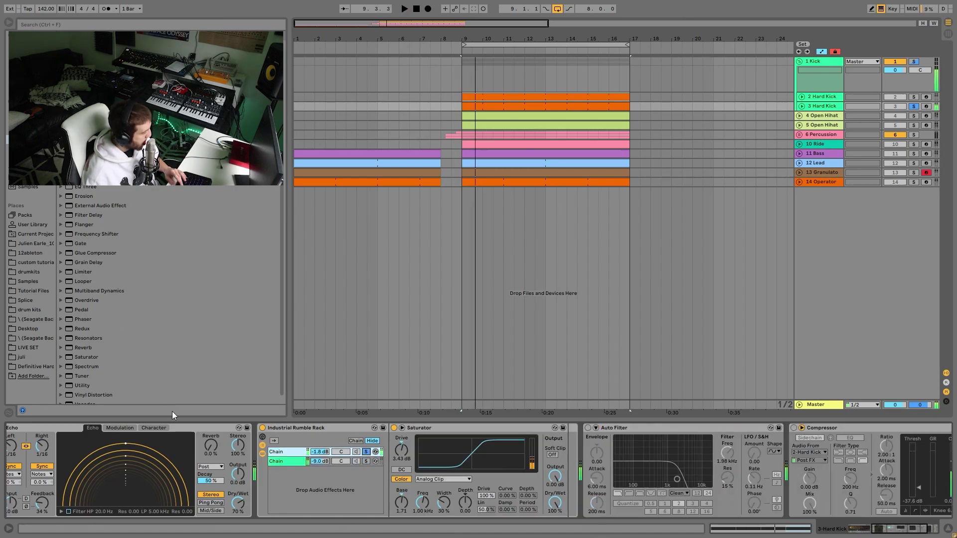
pyautogui.click(365, 464)
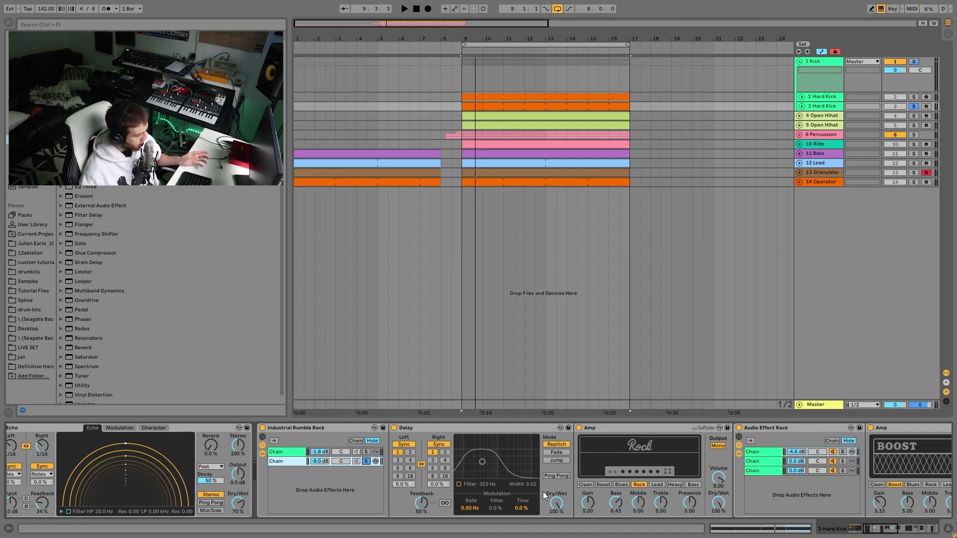
pyautogui.click(367, 452)
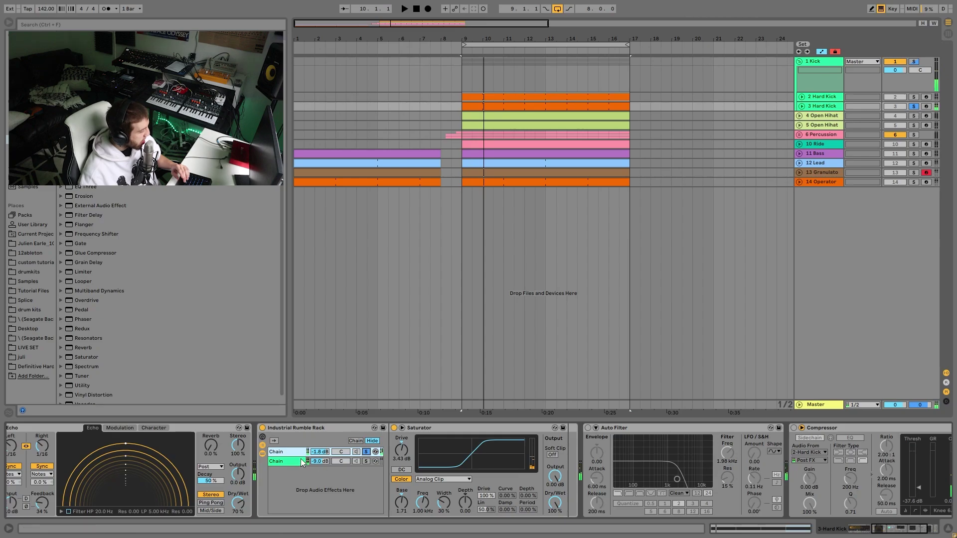
pyautogui.click(366, 462)
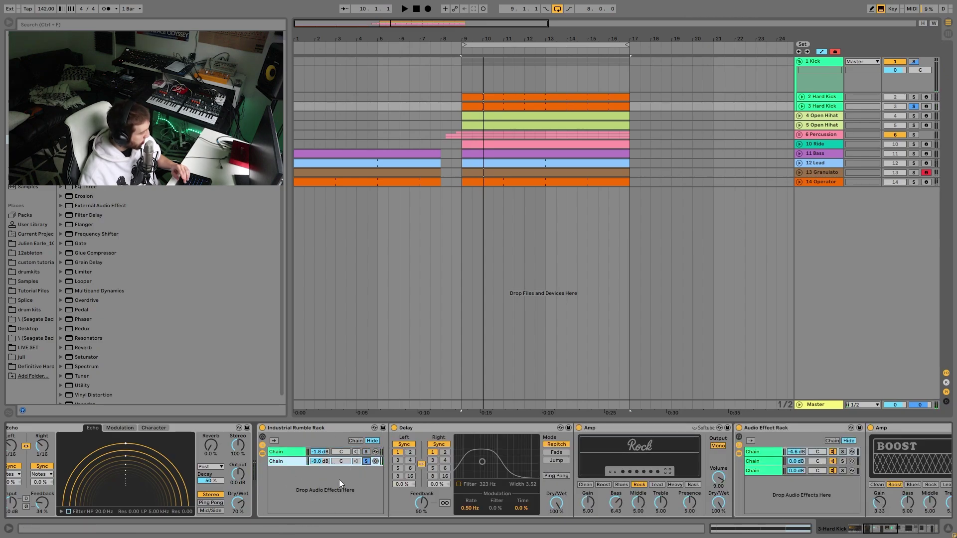
# Step: Remove the solo from the rack's second chain and play both chains together
pyautogui.click(369, 463)
pyautogui.press('space')
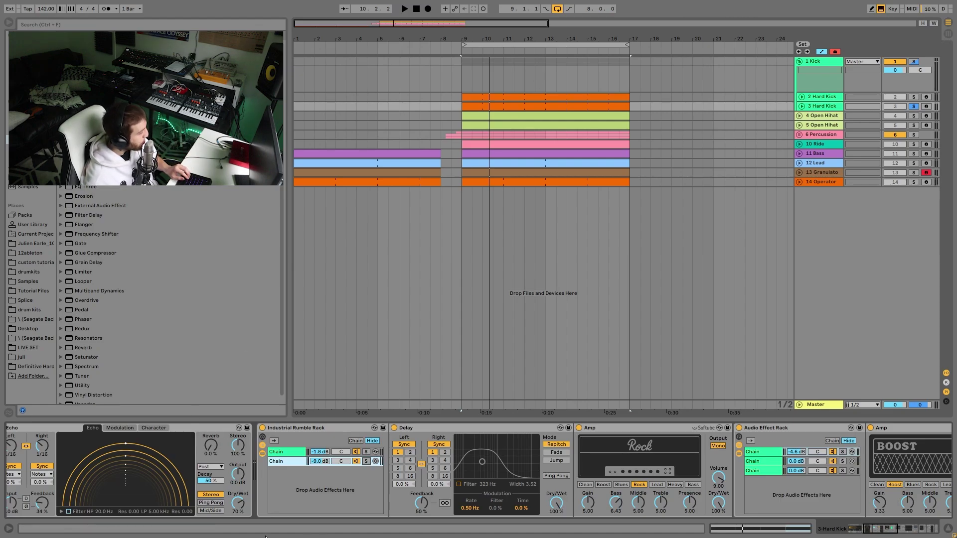
# Step: Play the loop with the second chain's Delay time at 3 sixteenths on both channels, and return the time to 1
pyautogui.hscroll(4, 328, 481)
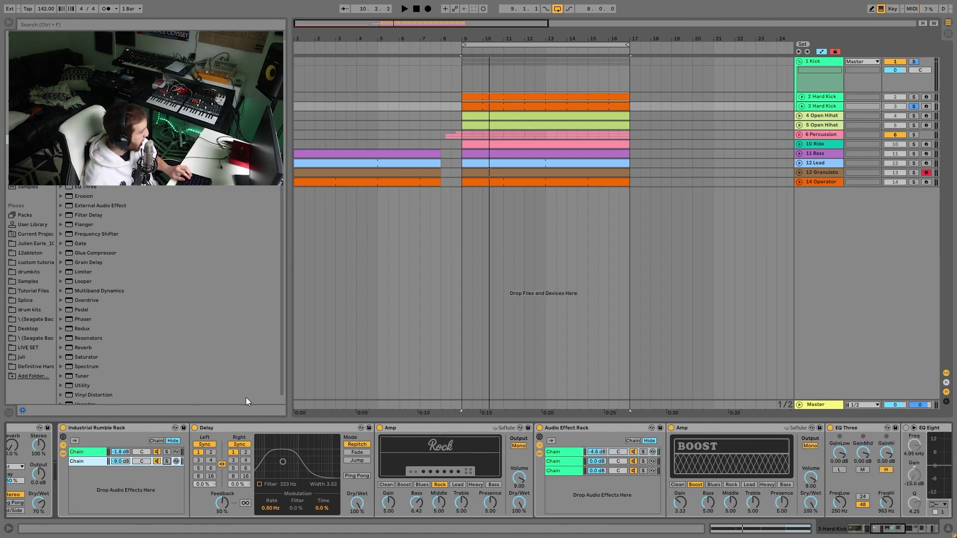
pyautogui.hscroll(4, 237, 461)
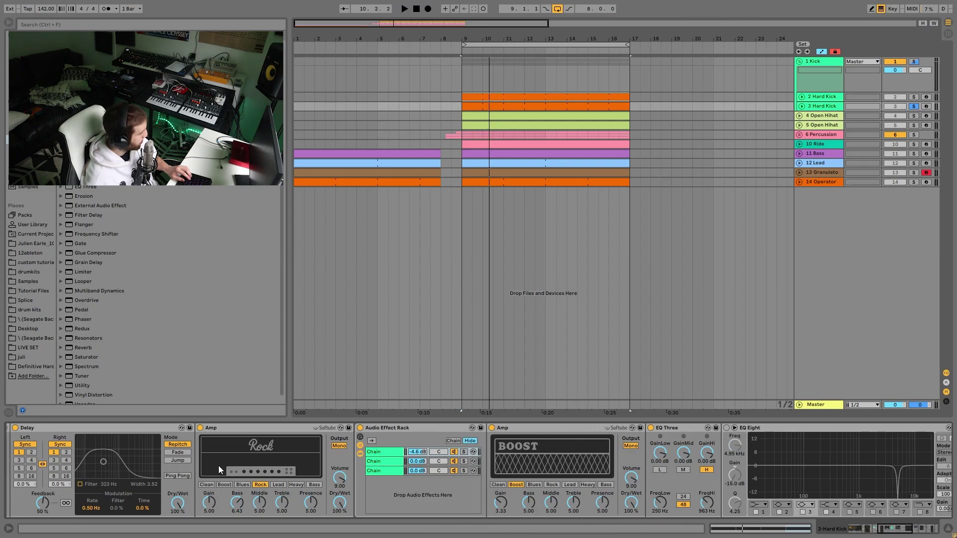
pyautogui.hscroll(-3, 219, 512)
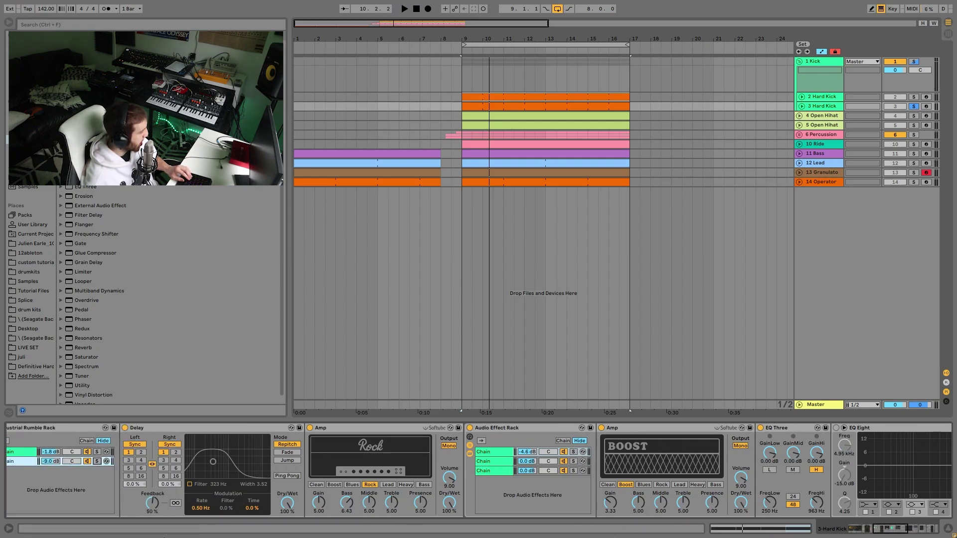
pyautogui.hscroll(-4, 252, 475)
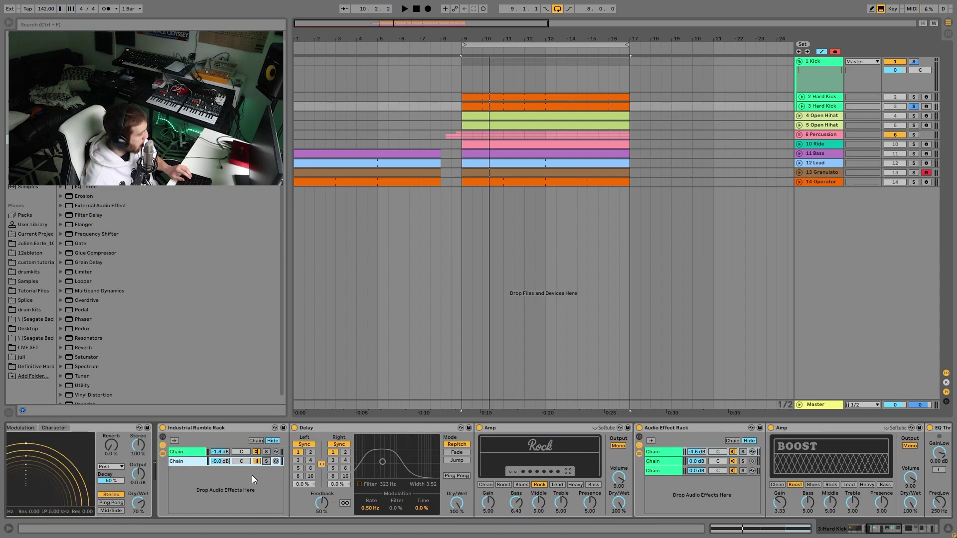
pyautogui.hscroll(-4, 129, 478)
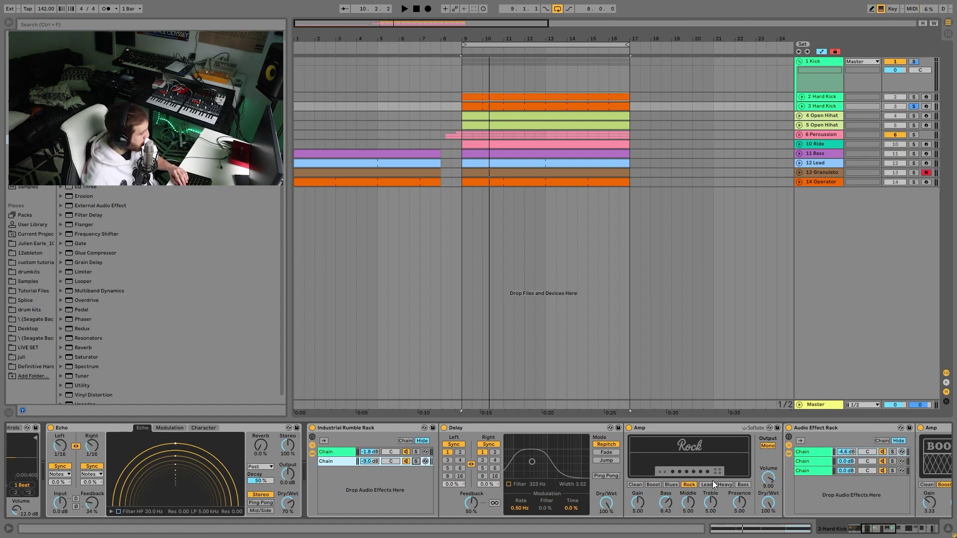
pyautogui.click(447, 461)
pyautogui.press('space')
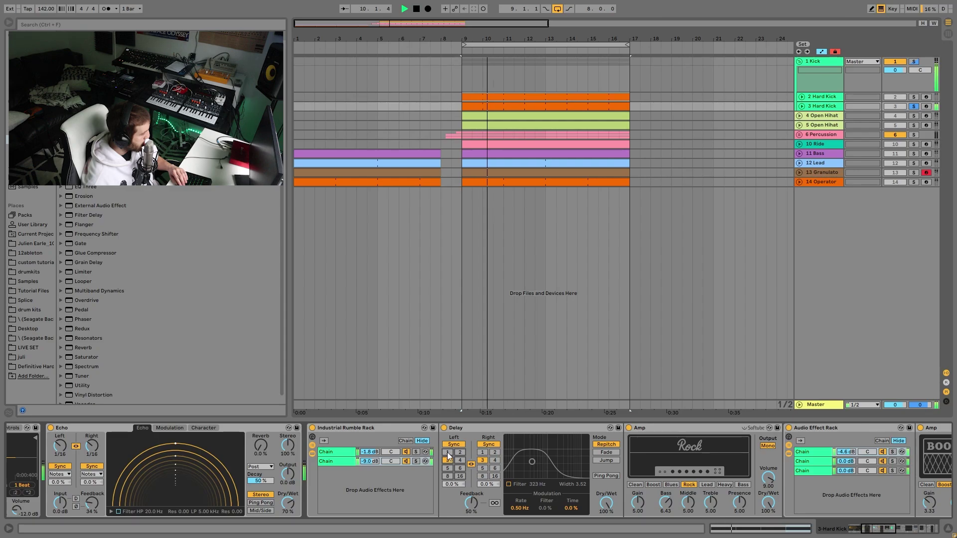
pyautogui.press('space')
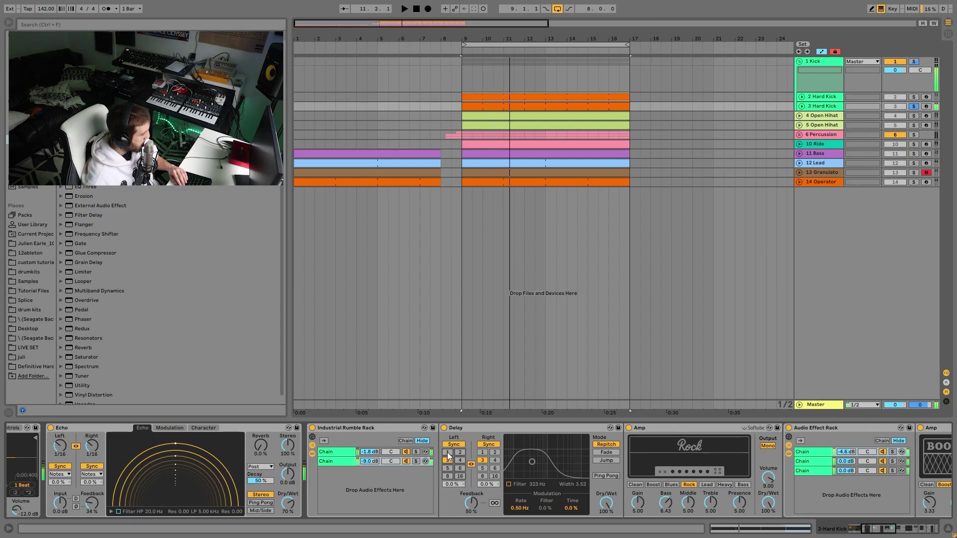
pyautogui.click(447, 452)
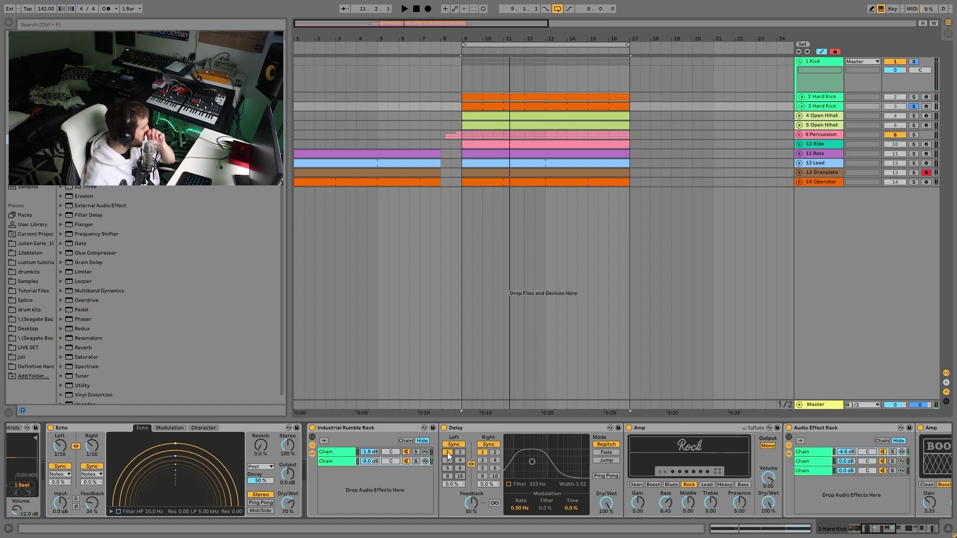
# Step: Play the loop briefly to hear both rumble rack chains with the second chain's Delay feeding the Rock Amp
pyautogui.hscroll(2, 592, 519)
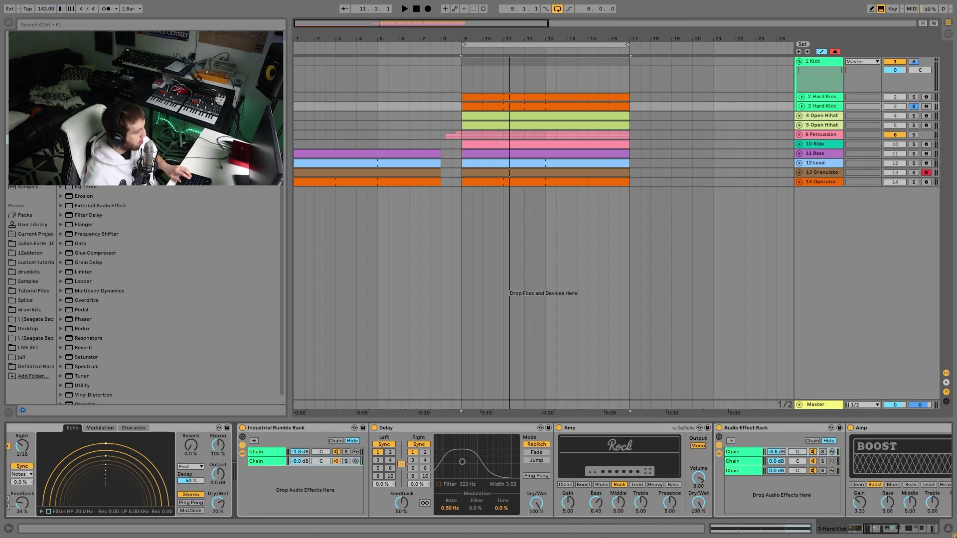
pyautogui.hscroll(1, 510, 493)
pyautogui.hscroll(3, 558, 436)
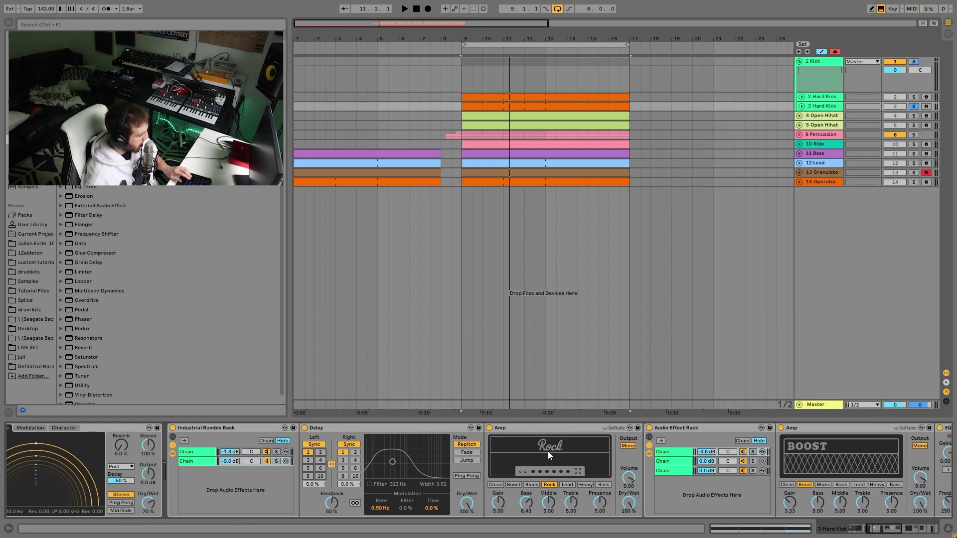
pyautogui.press('space')
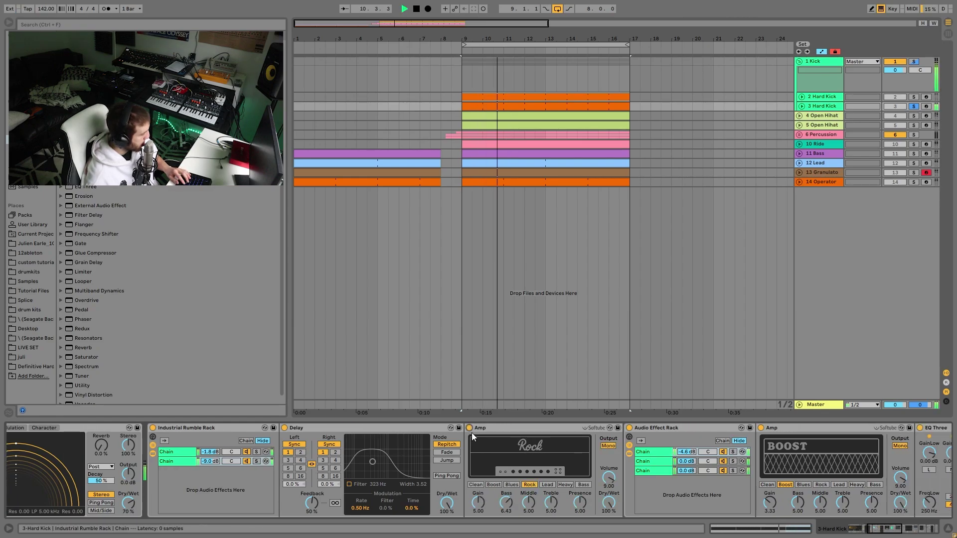
pyautogui.press('space')
# Step: Delete the EQ Eight between the EQ Three and Auto Pan in the nested Audio Effect Rack's first chain
pyautogui.hscroll(10, 454, 447)
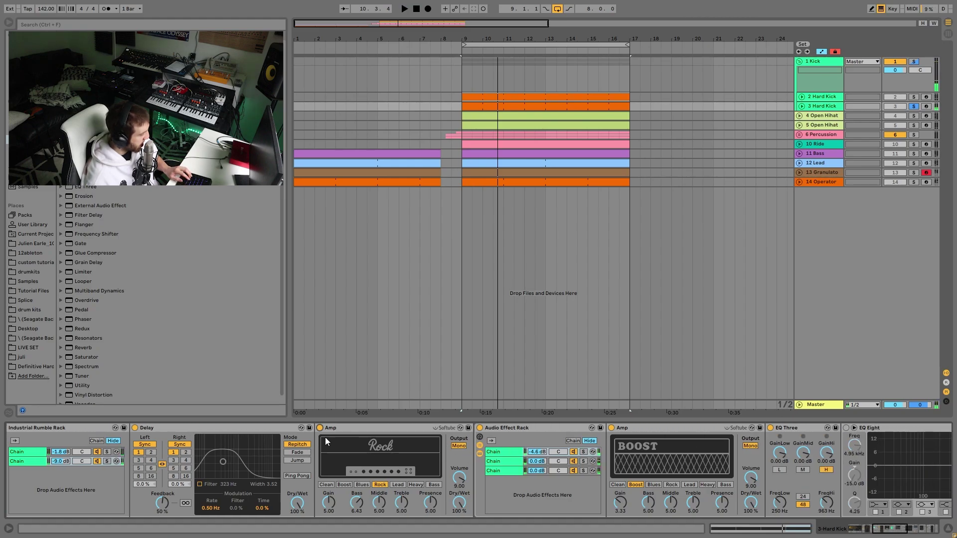
pyautogui.hscroll(4, 412, 448)
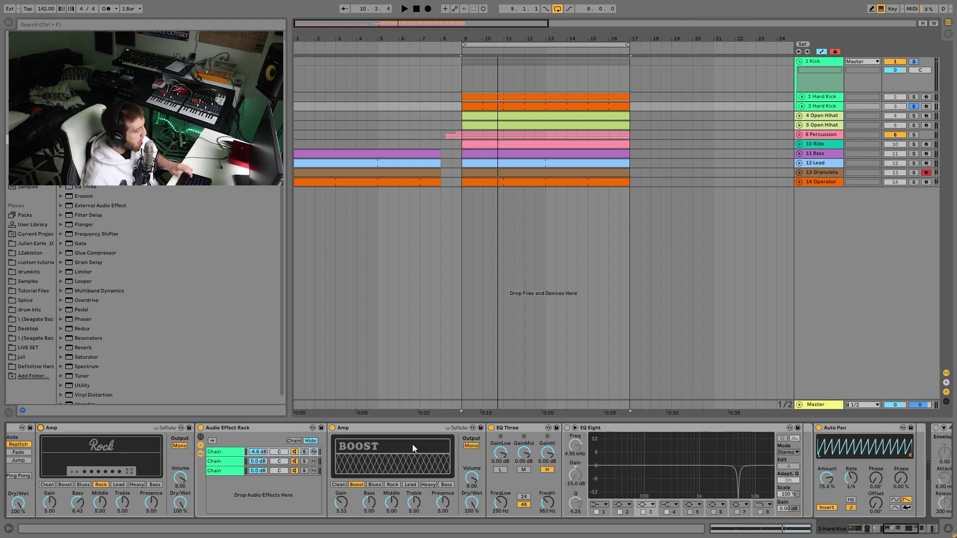
pyautogui.click(623, 429)
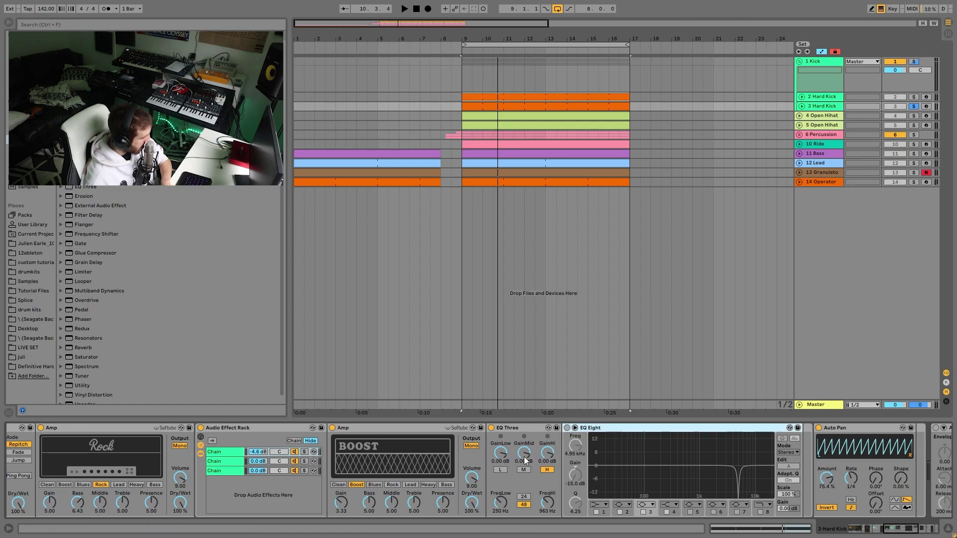
pyautogui.press('Delete')
# Step: Solo the nested Audio Effect Rack's first chain and the Industrial Rumble Rack's second chain, and play the loop to hear the Boost Amp layer
pyautogui.click(304, 452)
pyautogui.press('space')
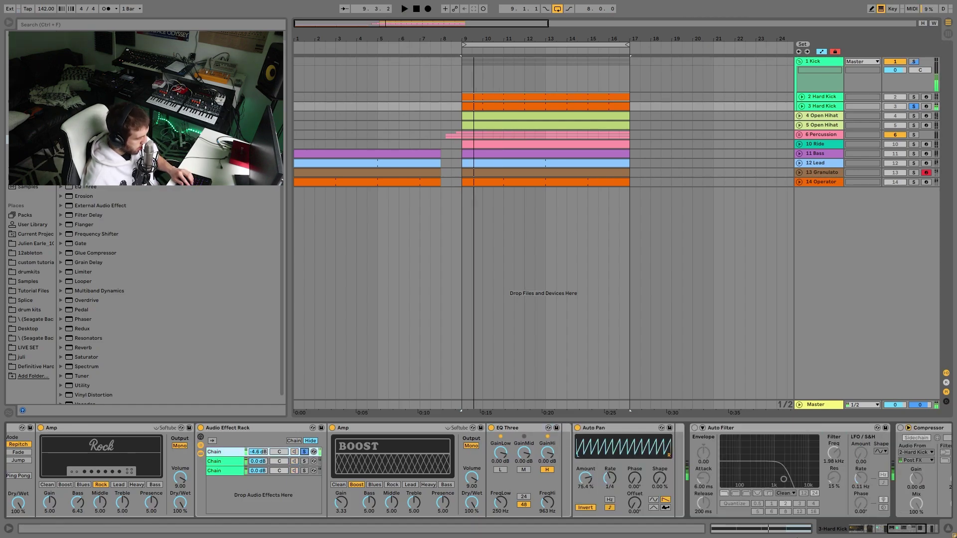
pyautogui.click(855, 530)
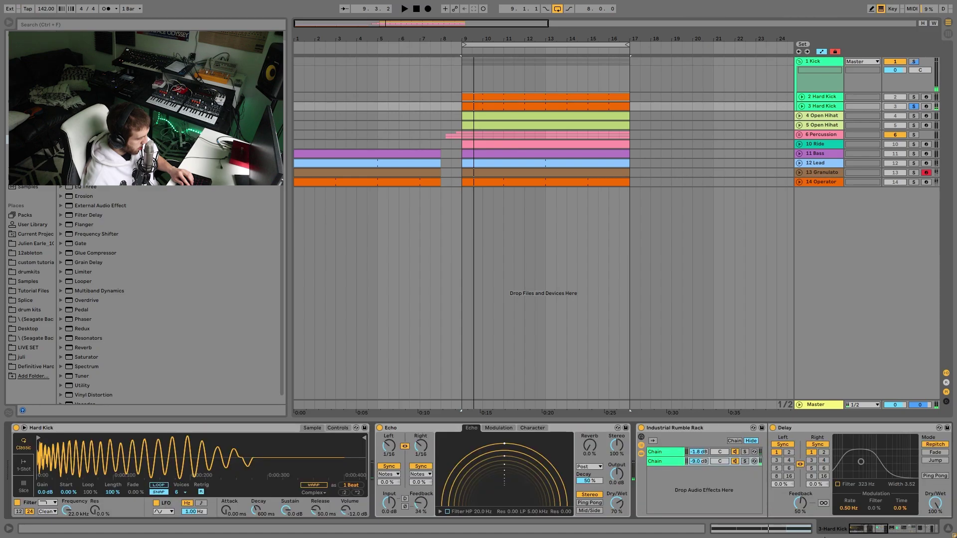
pyautogui.click(750, 462)
pyautogui.press('space')
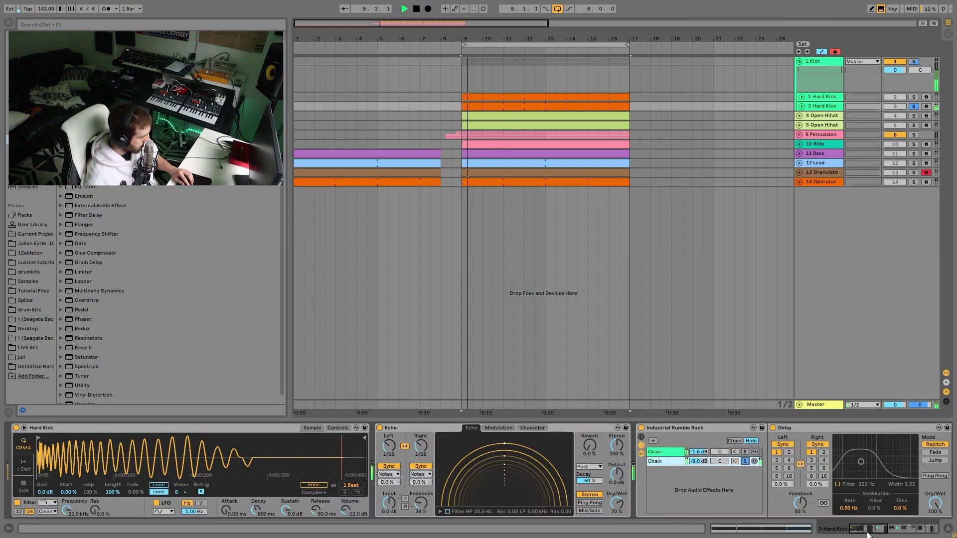
pyautogui.moveTo(889, 529); pyautogui.dragTo(900, 528)
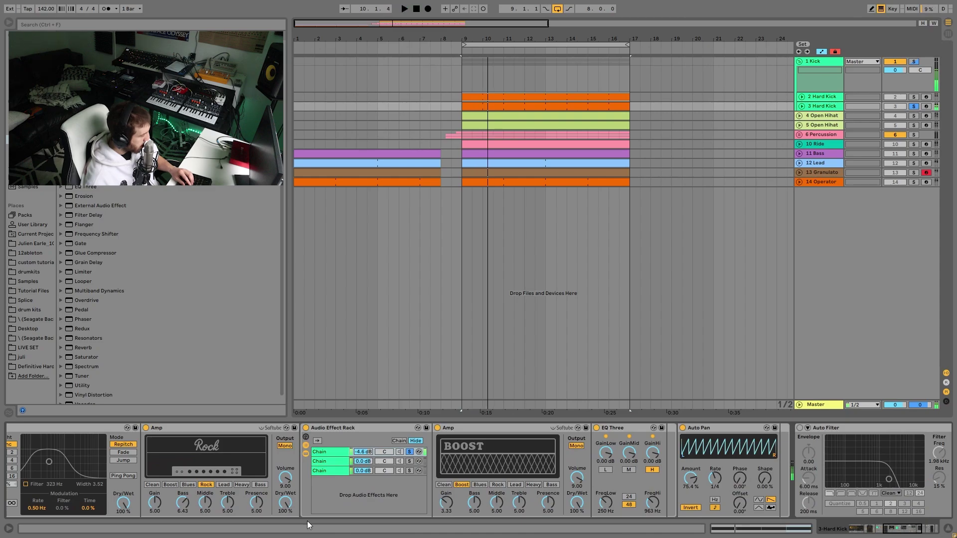
# Step: Solo the nested rack's second chain with the Blues Amp and its third chain in turn, playing the loop with each
pyautogui.click(409, 461)
pyautogui.press('space')
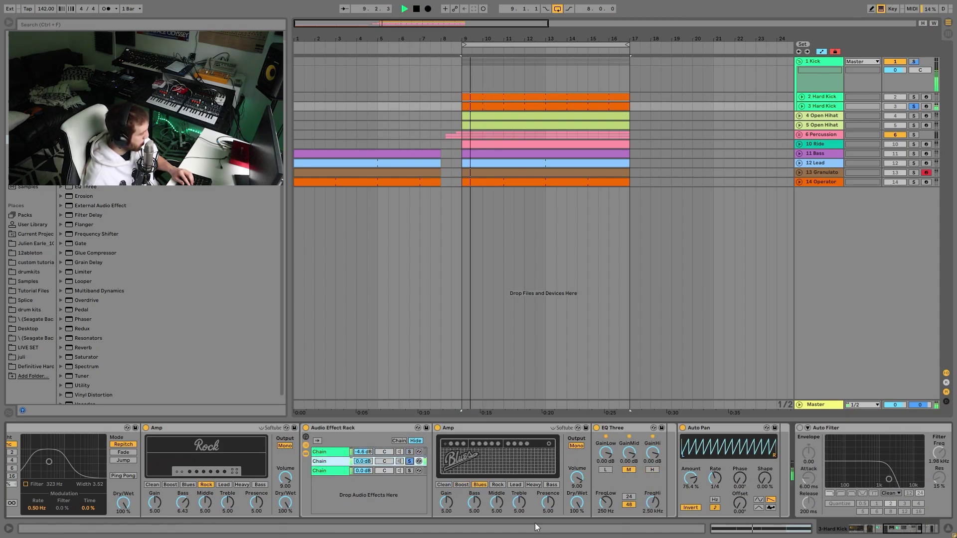
pyautogui.click(410, 471)
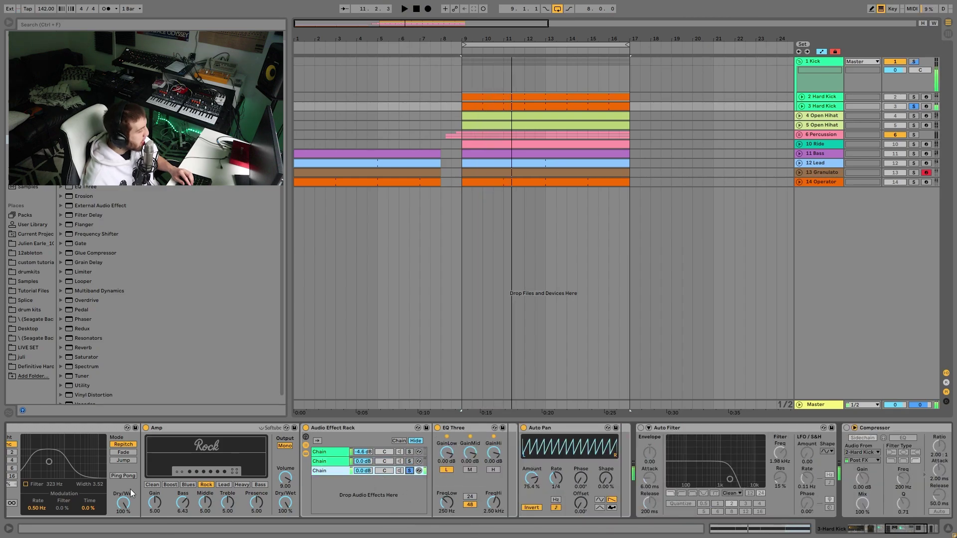
pyautogui.press('space')
pyautogui.press('space')
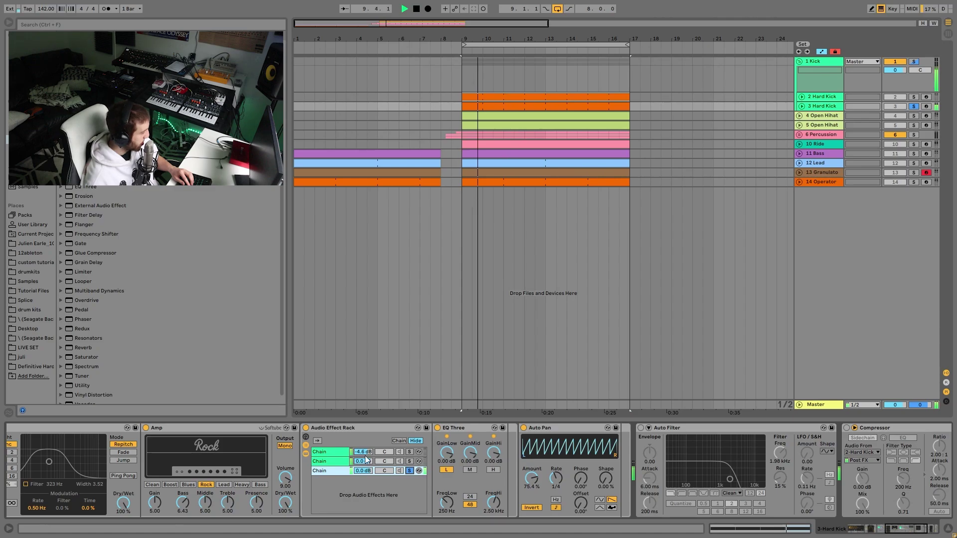
# Step: Revisit the nested rack's second and first chains, and play all three chains together with the solos off
pyautogui.click(411, 462)
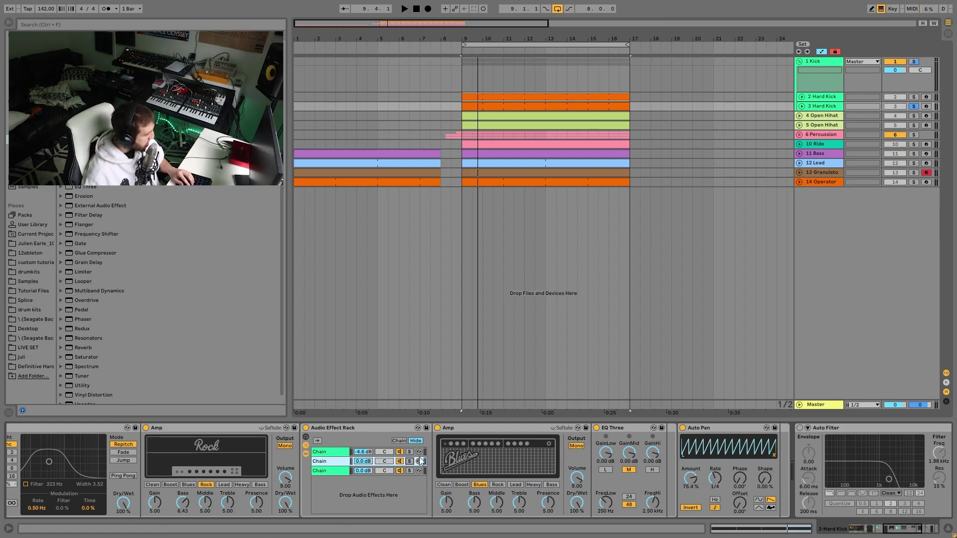
pyautogui.click(409, 451)
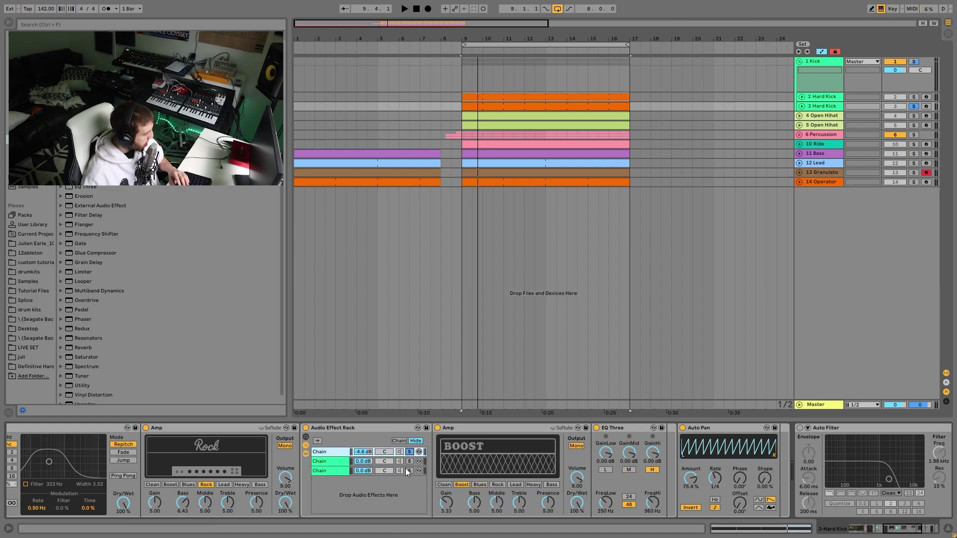
pyautogui.press('space')
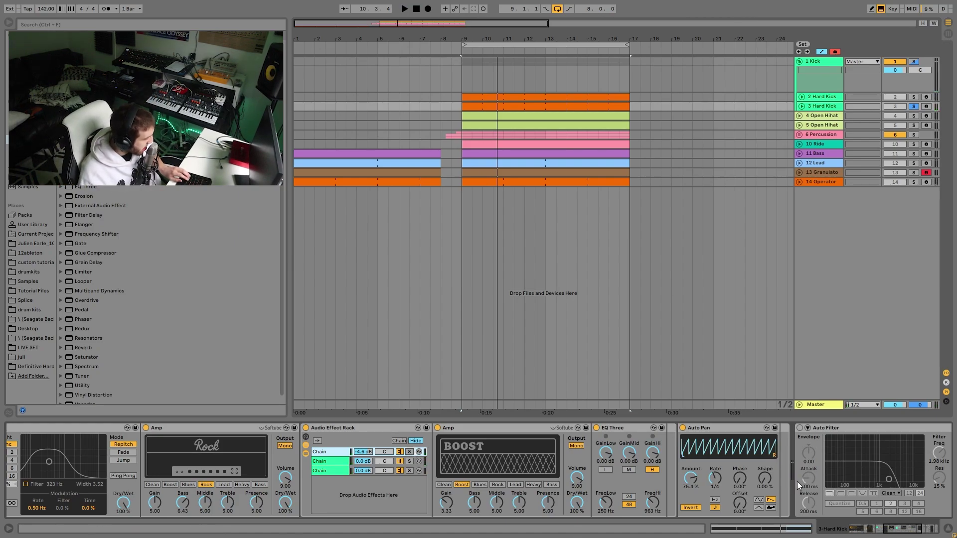
pyautogui.click(699, 428)
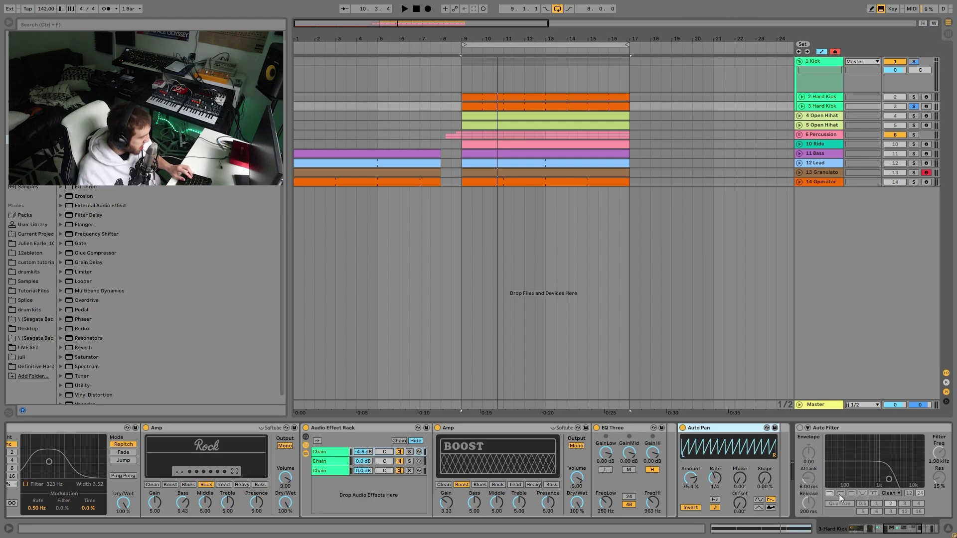
pyautogui.press('space')
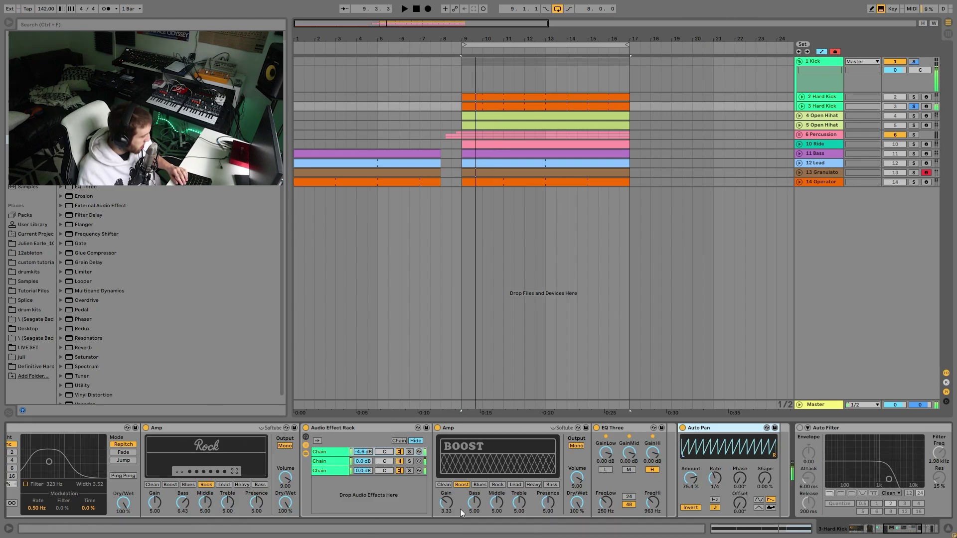
# Step: Remove the solo from the Industrial Rumble Rack's second chain and hide the rack's chain devices
pyautogui.moveTo(903, 536); pyautogui.dragTo(730, 537)
pyautogui.click(744, 461)
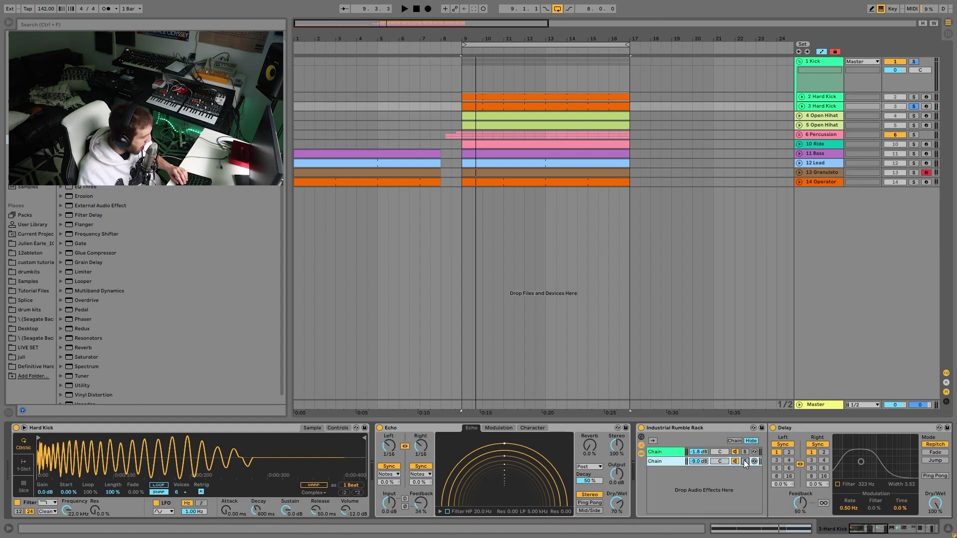
pyautogui.click(641, 455)
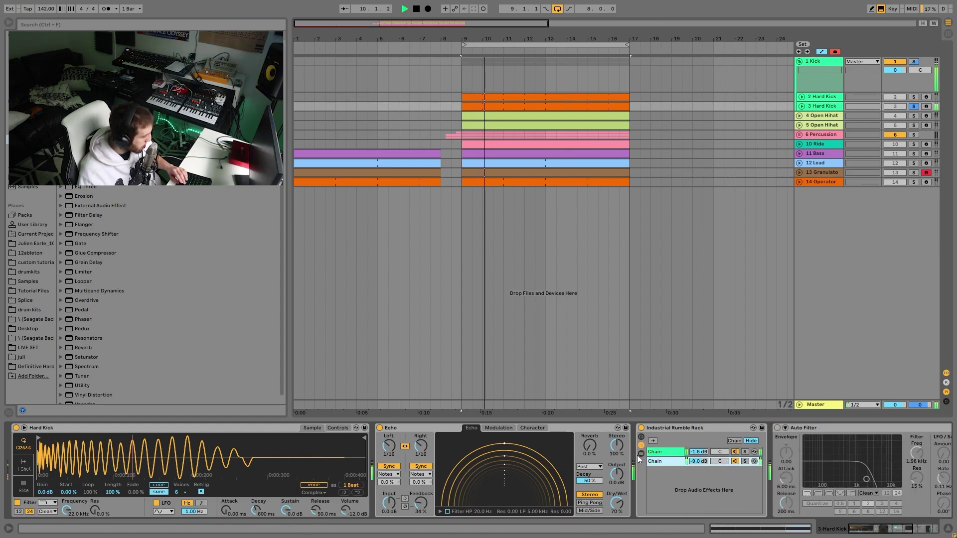
# Step: Turn on the Auto Filter that follows the Industrial Rumble Rack and play the loop through it
pyautogui.hscroll(4, 701, 478)
pyautogui.hscroll(1, 641, 496)
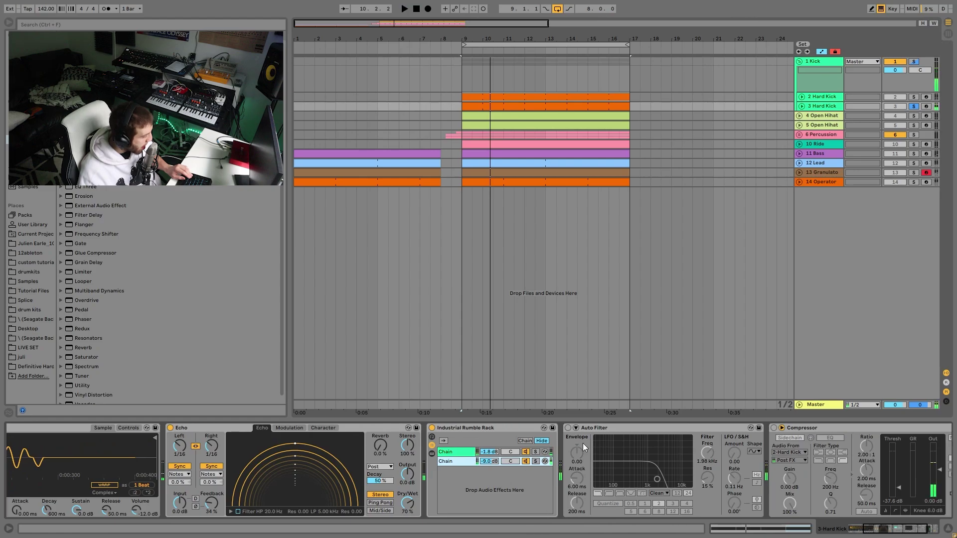
pyautogui.click(567, 427)
pyautogui.press('space')
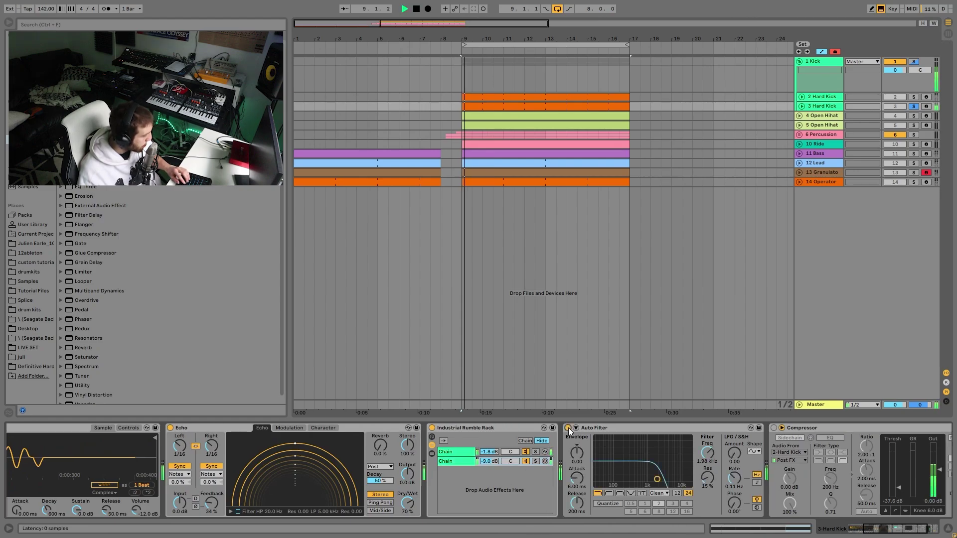
pyautogui.hscroll(5, 573, 430)
pyautogui.press('space')
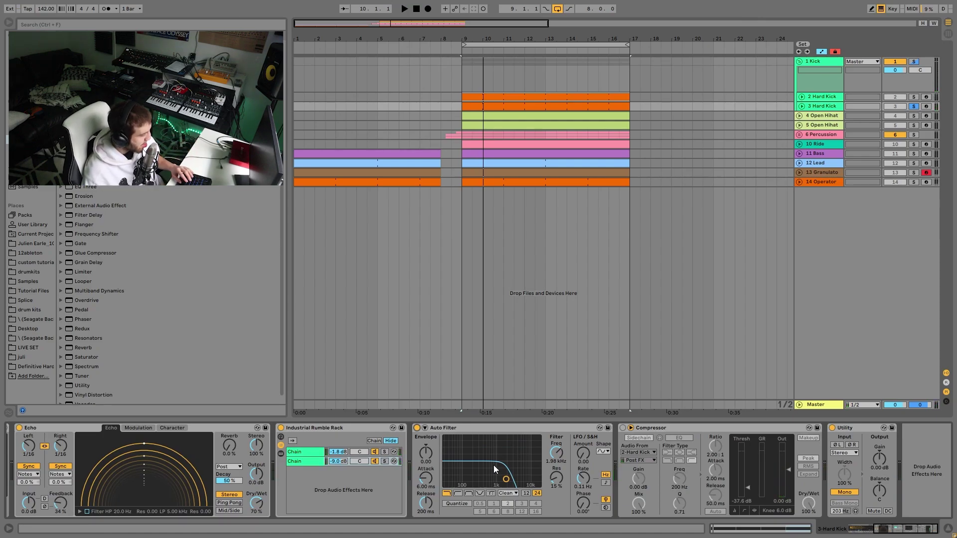
# Step: Compare the loop with the Auto Filter on and bypassed
pyautogui.press('space')
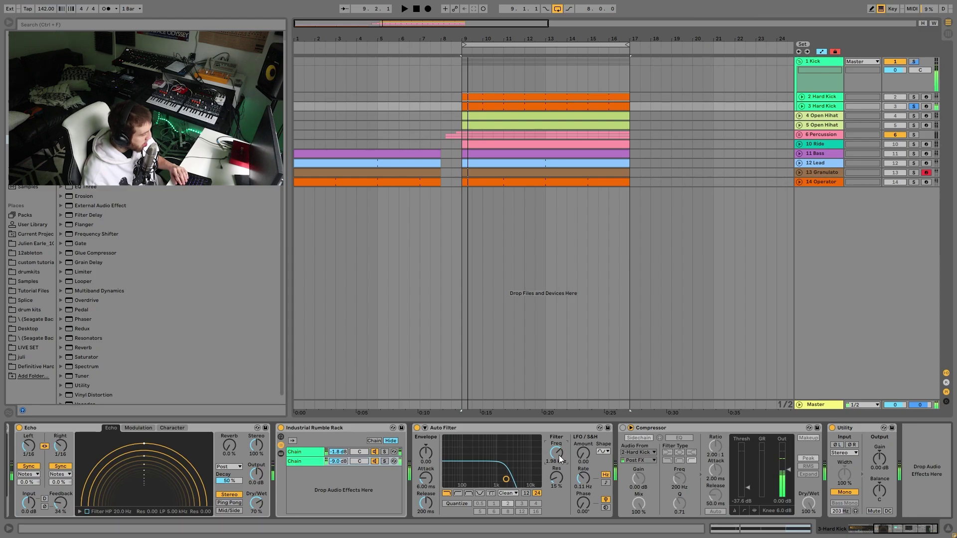
pyautogui.click(417, 428)
pyautogui.press('space')
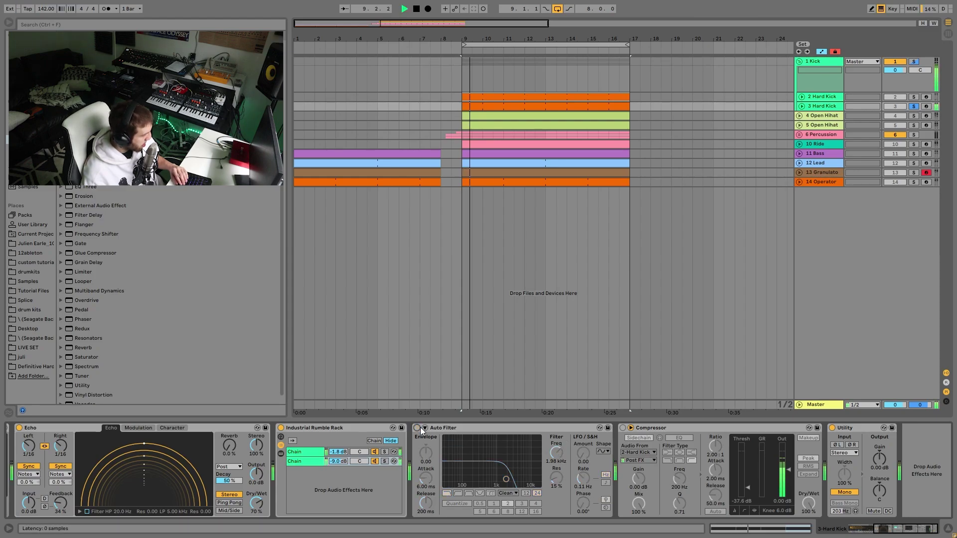
pyautogui.press('space')
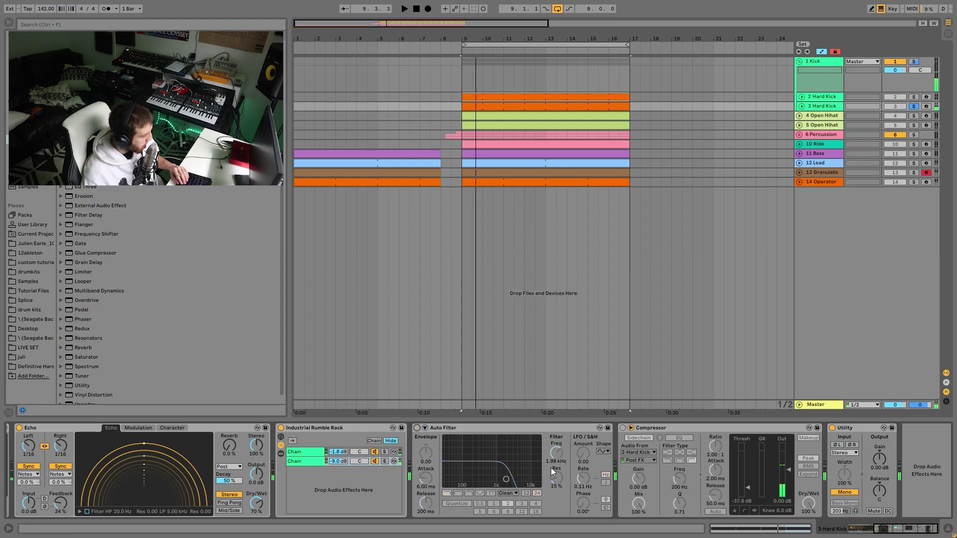
pyautogui.click(421, 432)
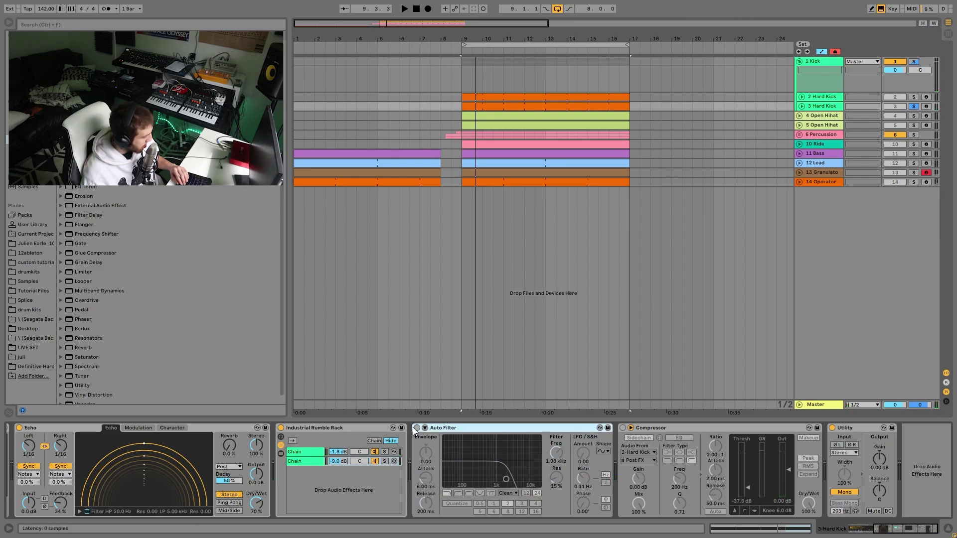
# Step: Turn on the Auto Filter with its cutoff at 2.83 kHz, and play the loop with the sidechained Compressor turned on
pyautogui.click(418, 428)
pyautogui.press('space')
pyautogui.moveTo(554, 455); pyautogui.dragTo(553, 455)
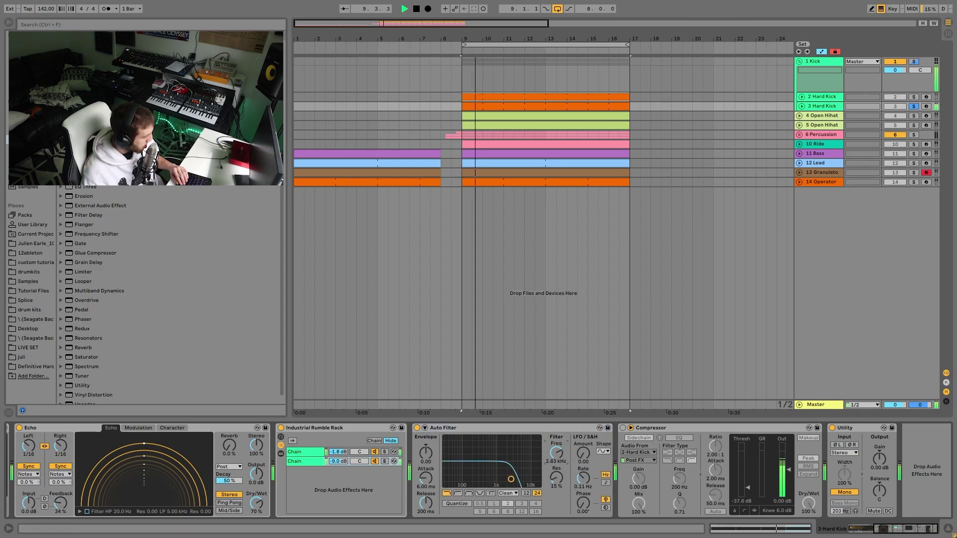
pyautogui.click(623, 427)
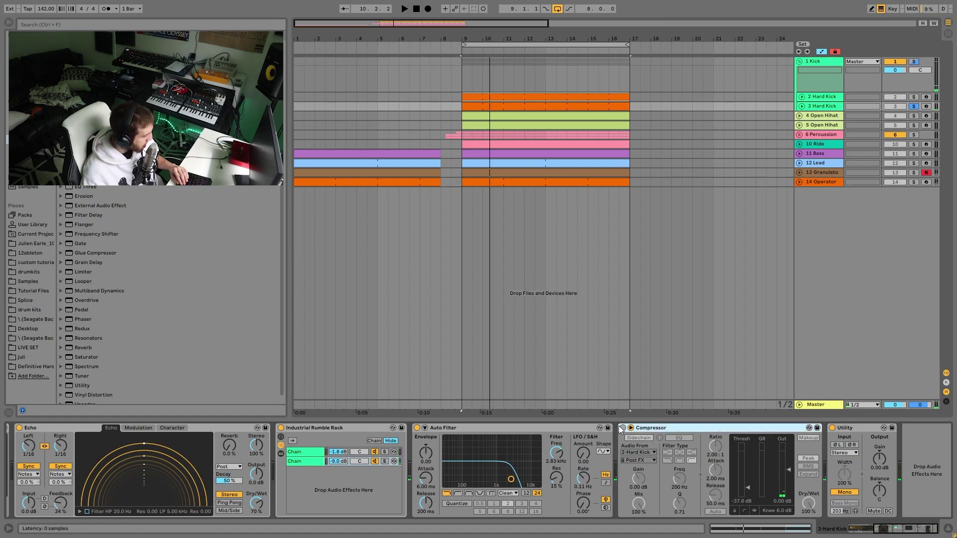
pyautogui.press('space')
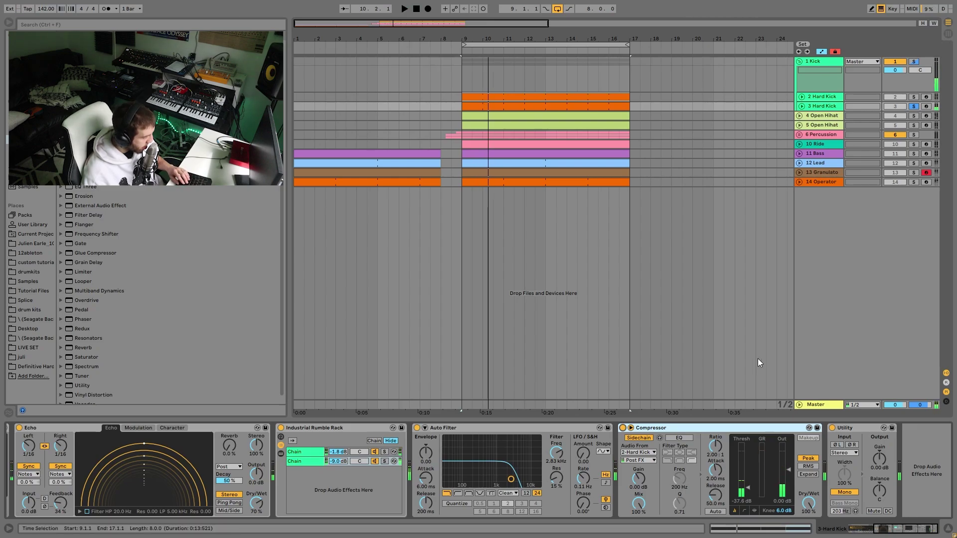
# Step: Solo the whole Kick group and play the loop
pyautogui.click(830, 66)
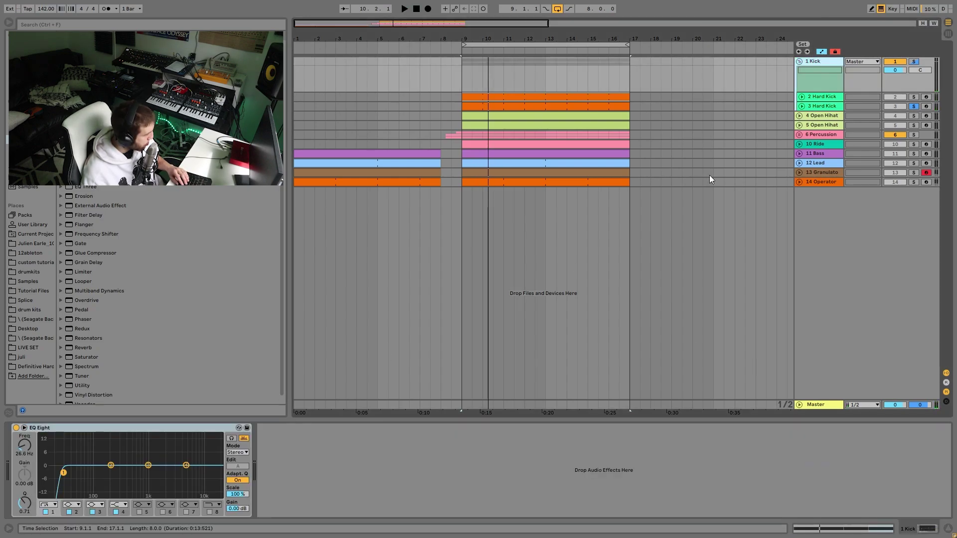
pyautogui.click(910, 61)
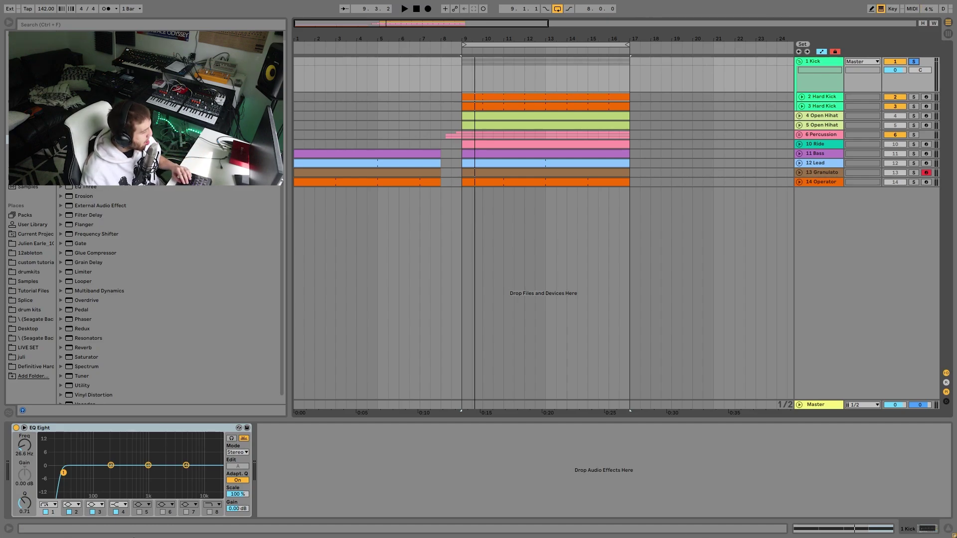
pyautogui.press('space')
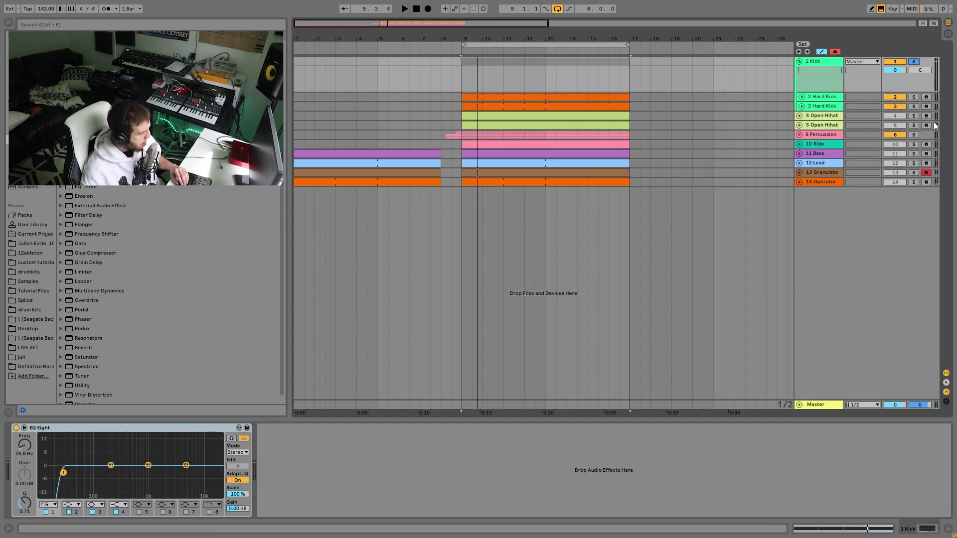
# Step: Audition the two Open Hihat tracks, soloed one at a time and both together
pyautogui.click(914, 116)
pyautogui.keyDown('ctrl'); pyautogui.click(913, 125); pyautogui.keyUp('ctrl')
pyautogui.press('space')
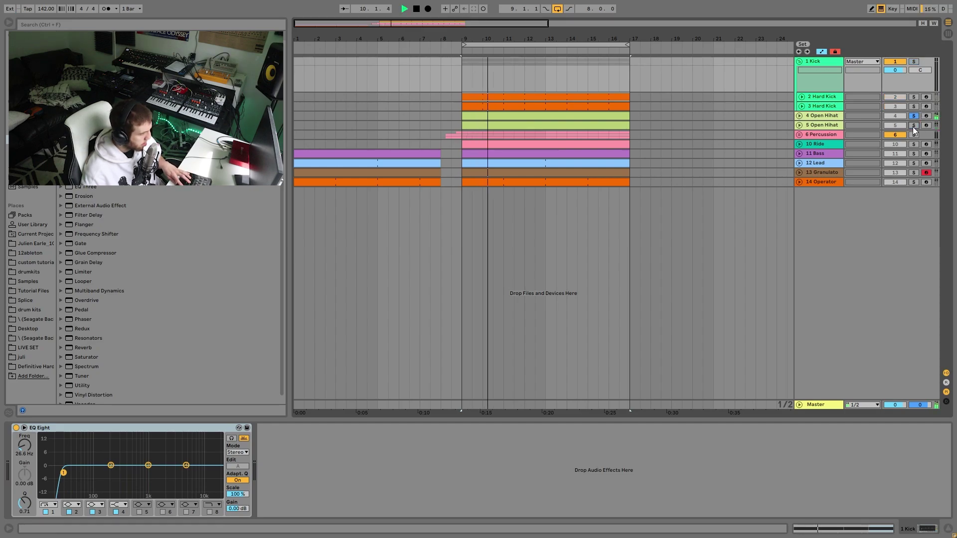
pyautogui.click(913, 127)
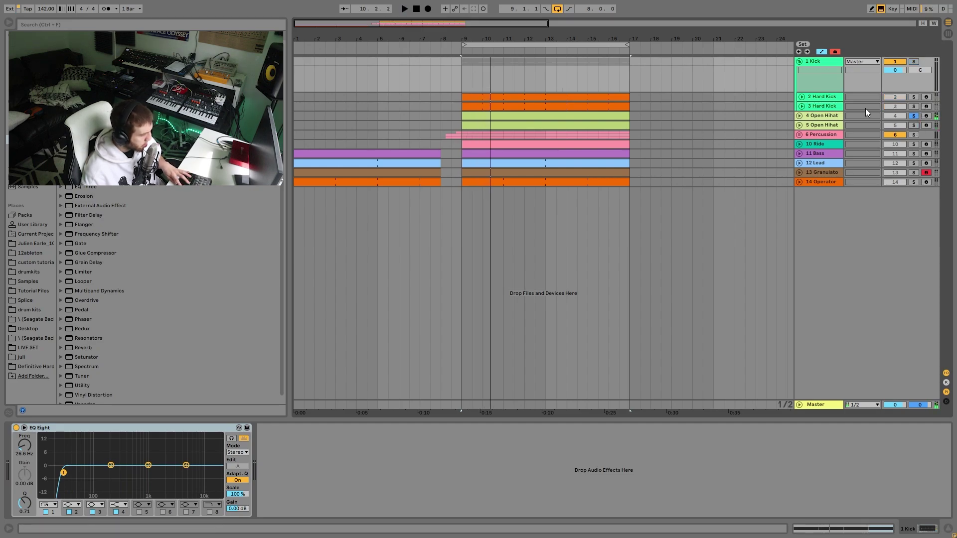
pyautogui.click(914, 126)
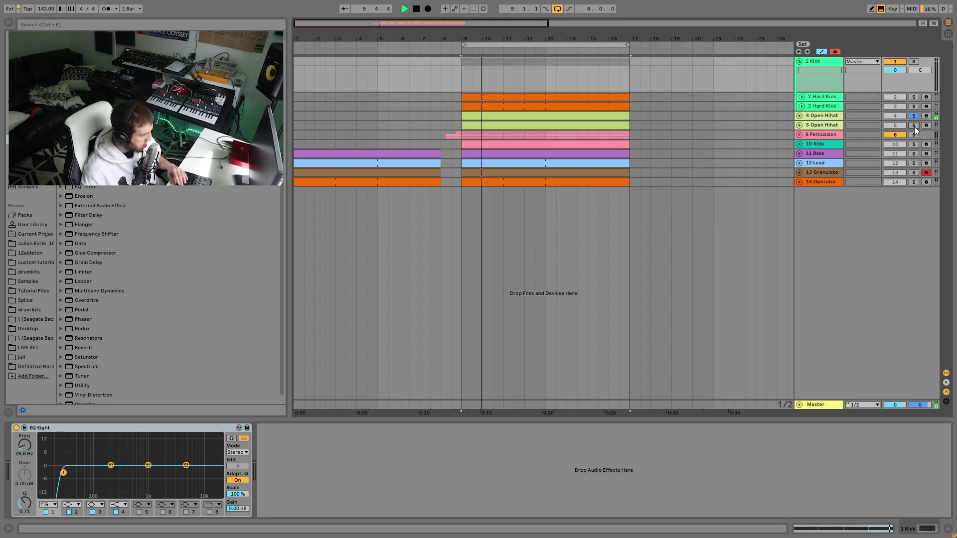
pyautogui.click(827, 126)
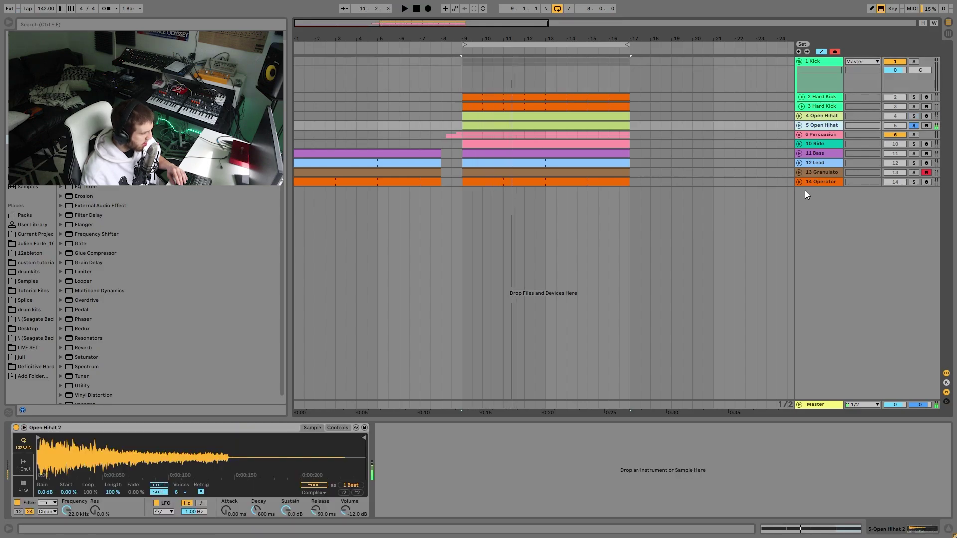
pyautogui.keyDown('ctrl'); pyautogui.click(915, 116); pyautogui.keyUp('ctrl')
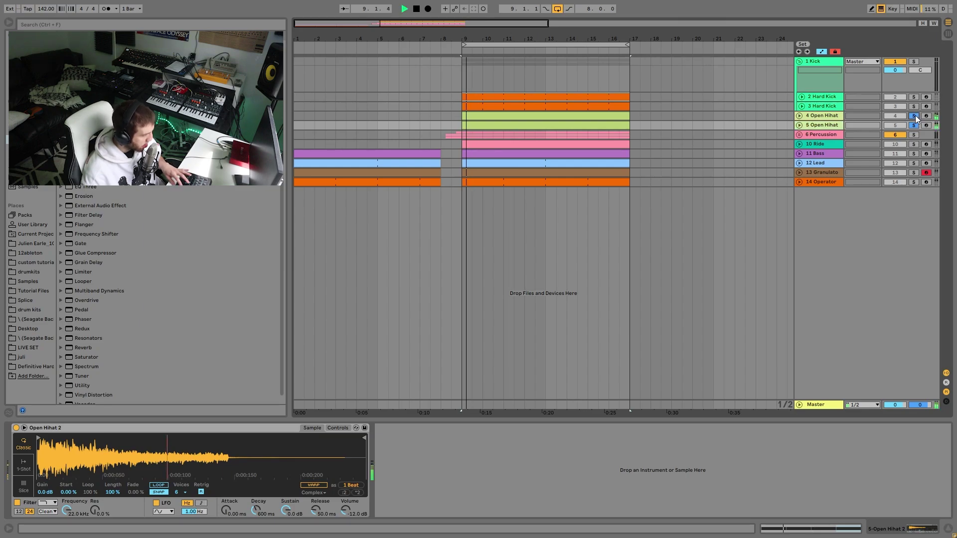
pyautogui.press('space')
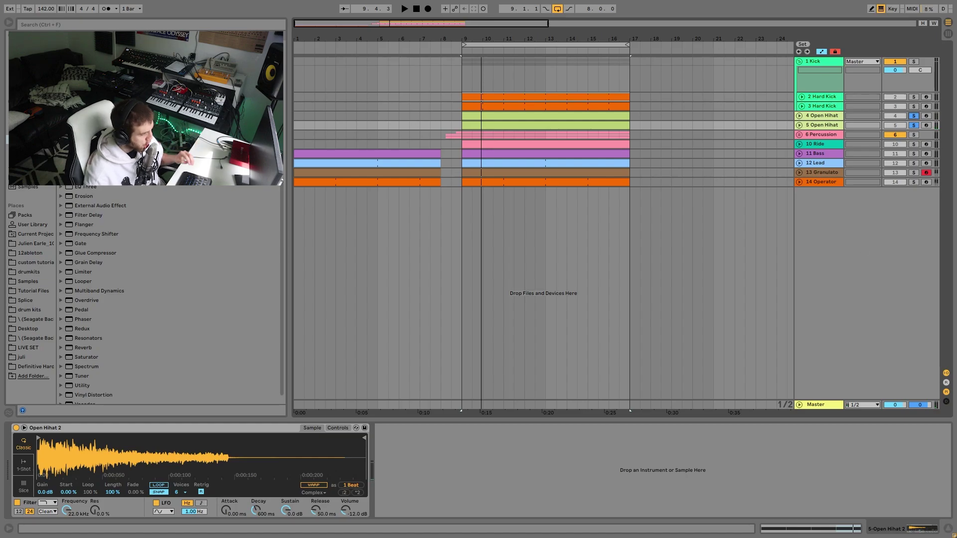
# Step: Play the Percussion group in solo, unfold it and show the 808 Clap track's devices
pyautogui.press('space')
pyautogui.click(913, 134)
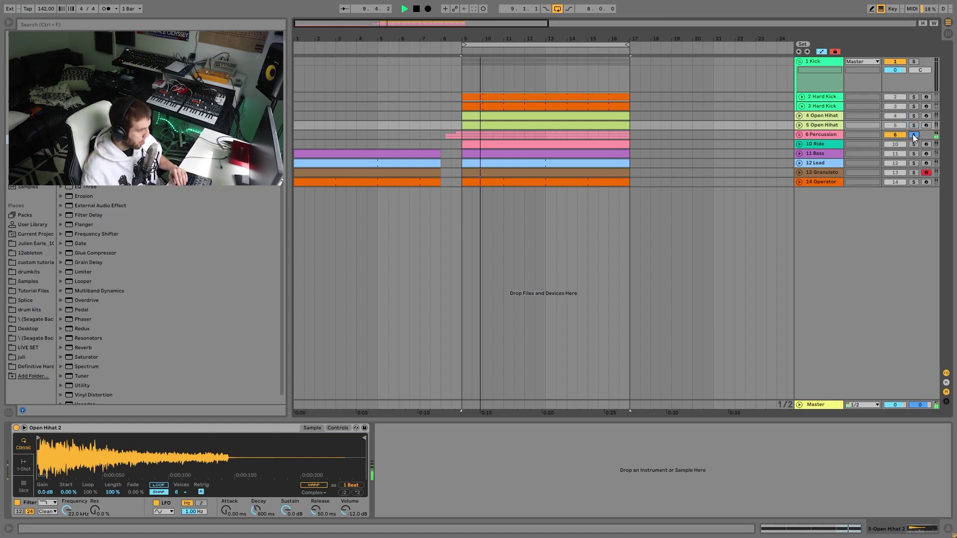
pyautogui.click(800, 135)
pyautogui.click(823, 169)
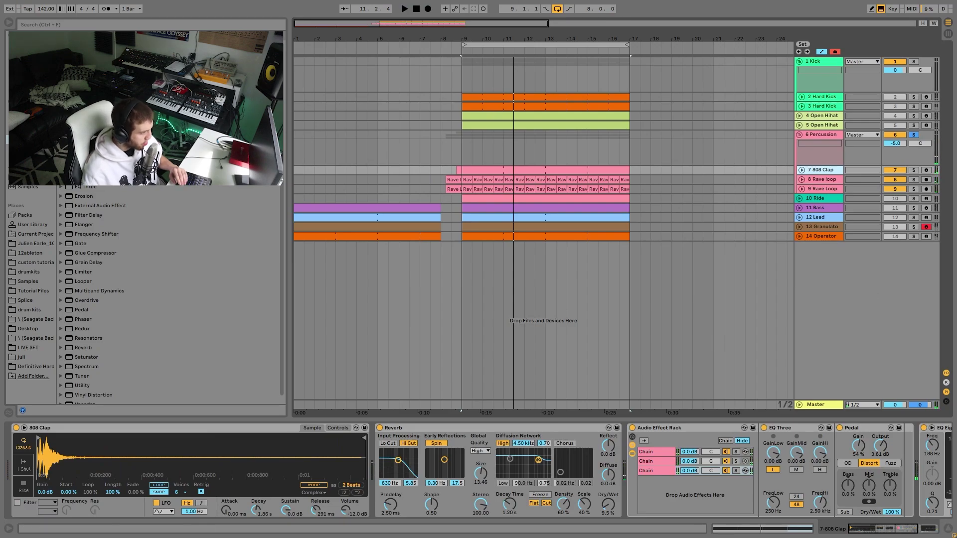
# Step: Solo the 808 Clap track inside the Percussion group and play it
pyautogui.click(913, 170)
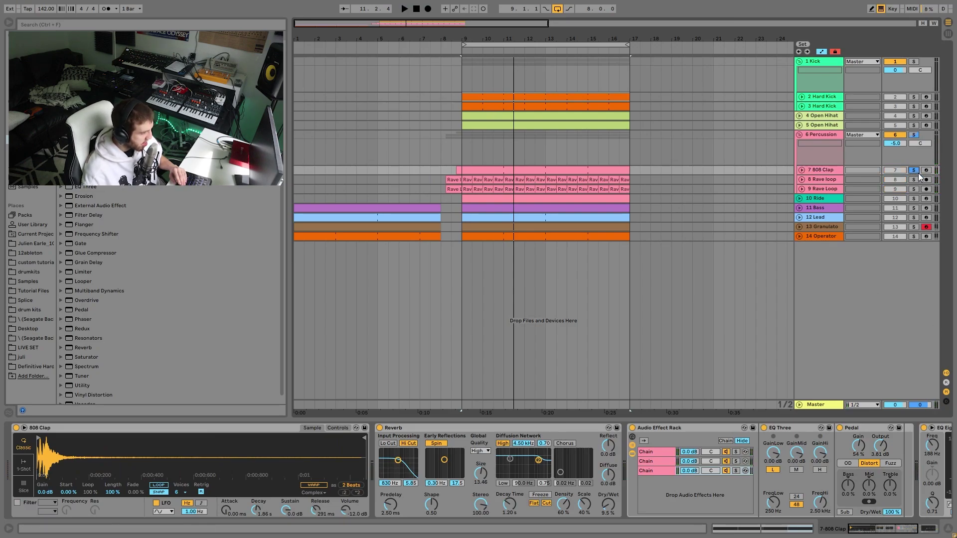
pyautogui.press('space')
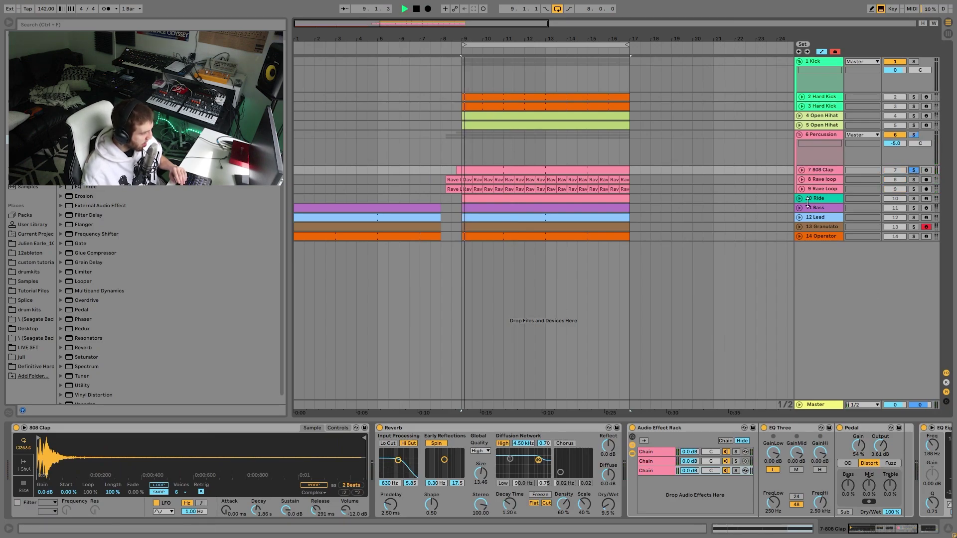
pyautogui.click(812, 172)
pyautogui.press('space')
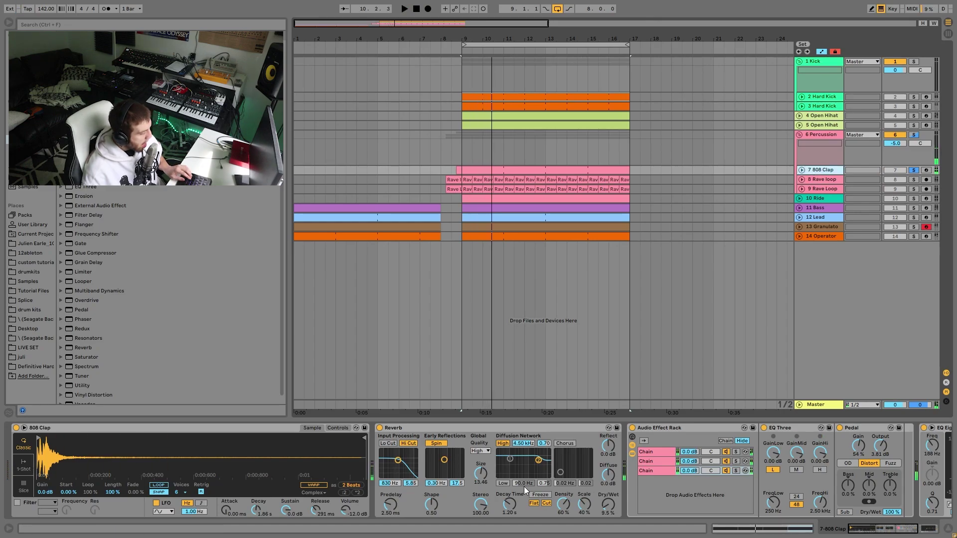
pyautogui.scroll(-3, 528, 477)
pyautogui.scroll(3, 528, 475)
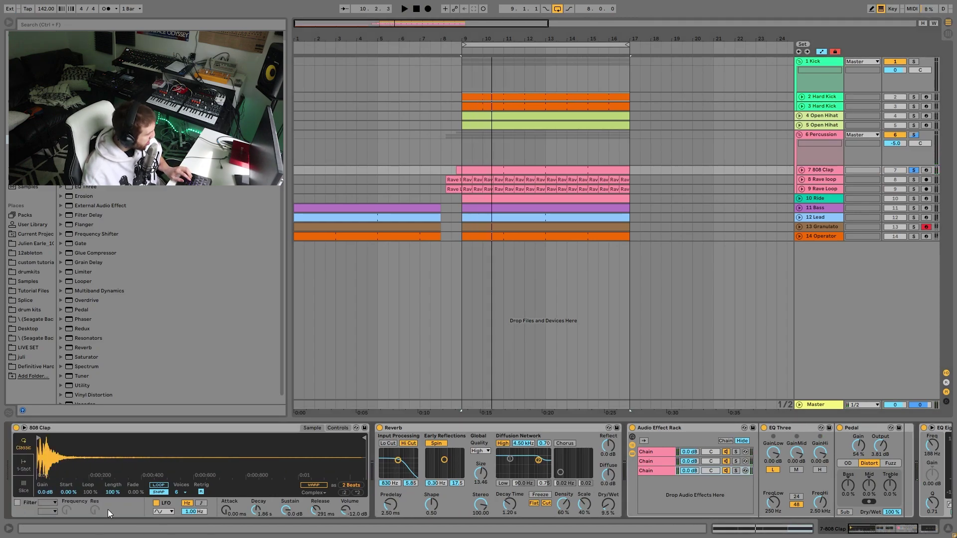
pyautogui.scroll(-3, 505, 462)
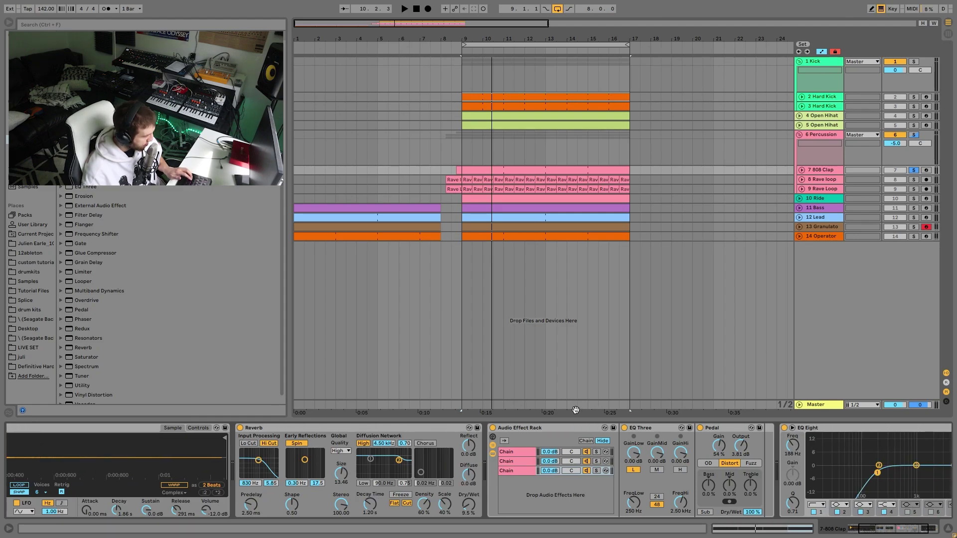
pyautogui.scroll(3, 355, 493)
pyautogui.scroll(-2, 474, 477)
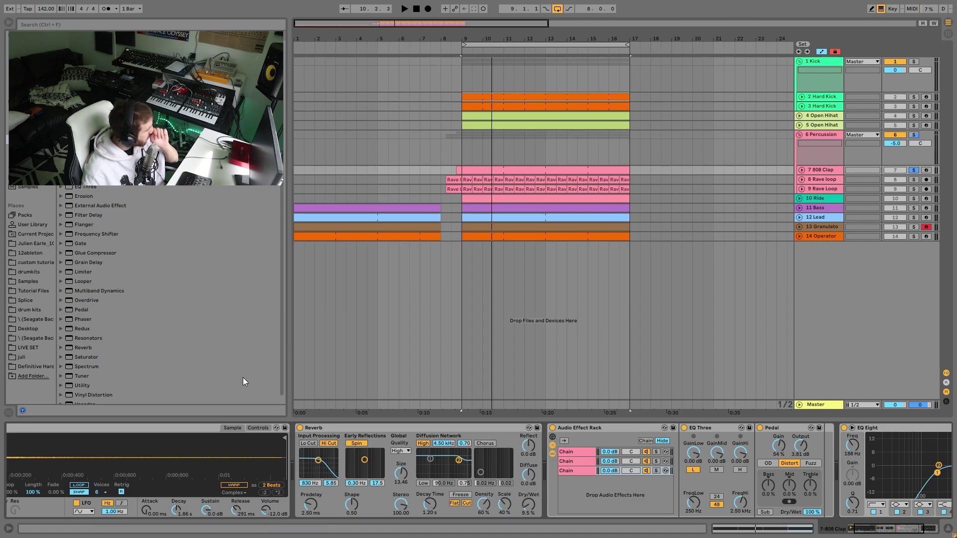
pyautogui.press('space')
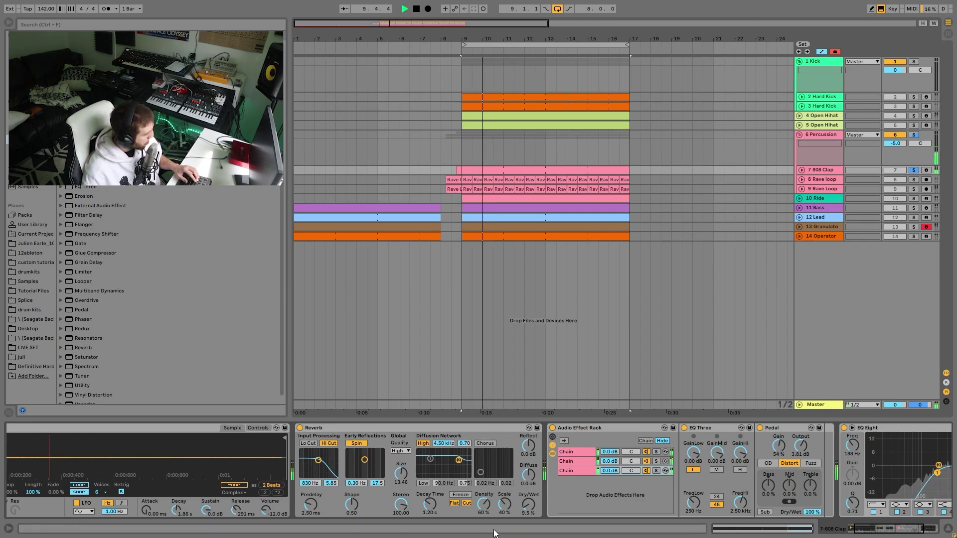
pyautogui.press('space')
pyautogui.scroll(-2, 494, 456)
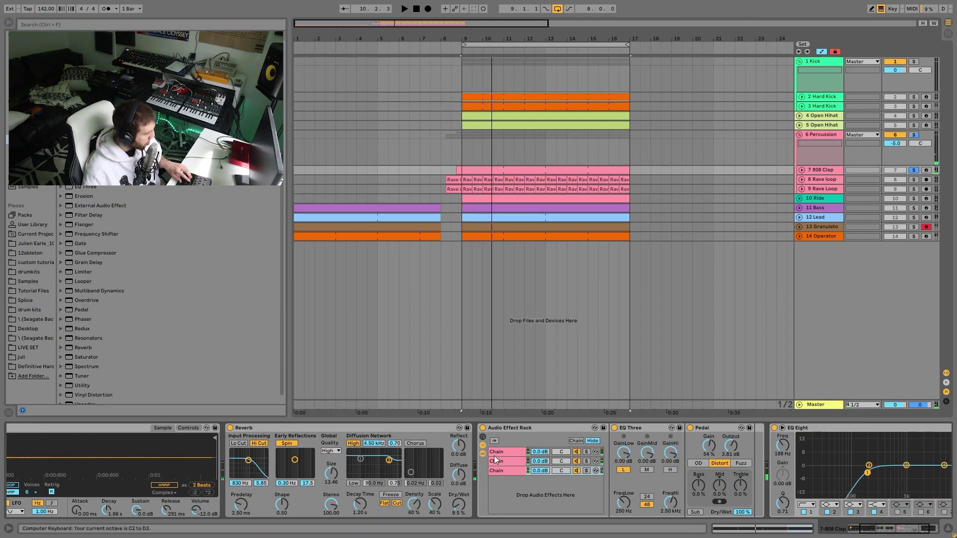
pyautogui.scroll(-2, 494, 455)
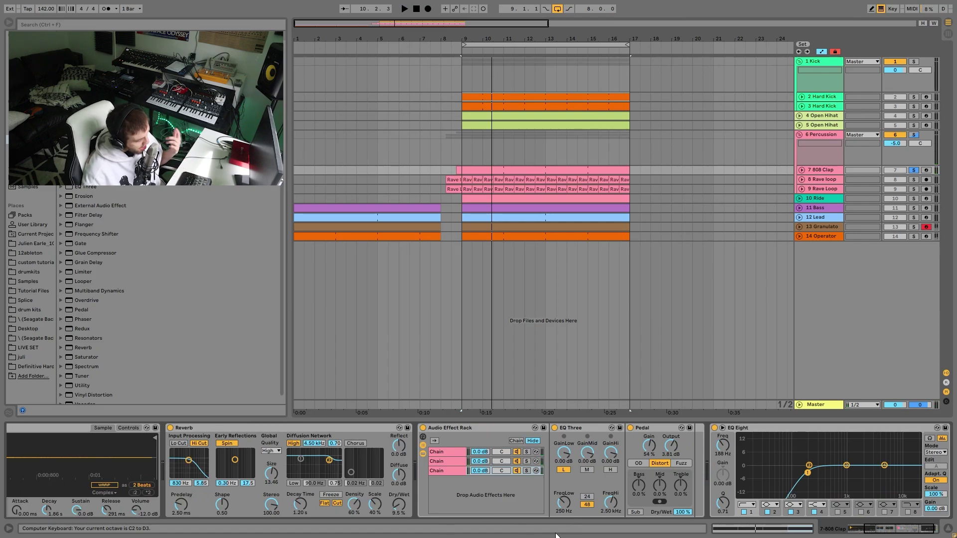
# Step: Compare the 808 Clap with its Audio Effect Rack bypassed and turned on
pyautogui.click(528, 451)
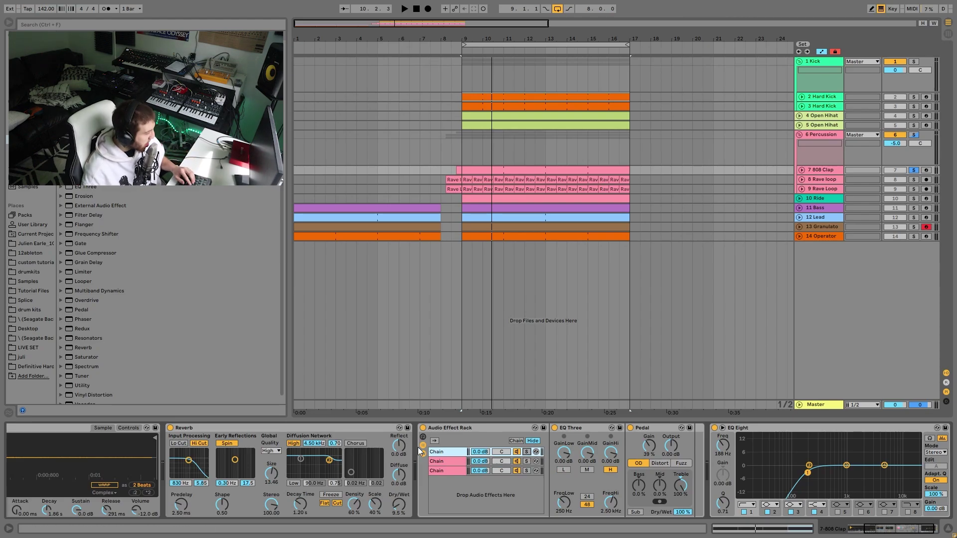
pyautogui.click(423, 428)
pyautogui.press('space')
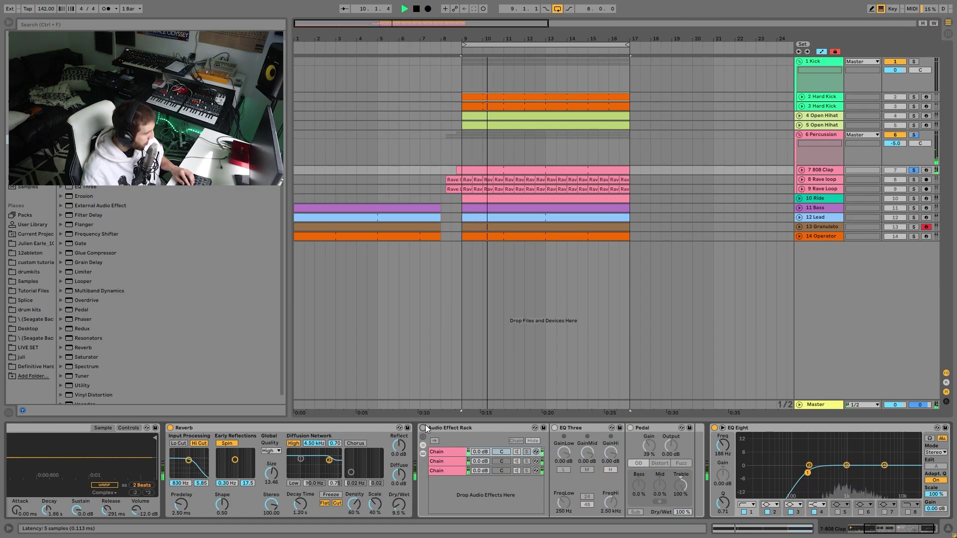
pyautogui.click(423, 428)
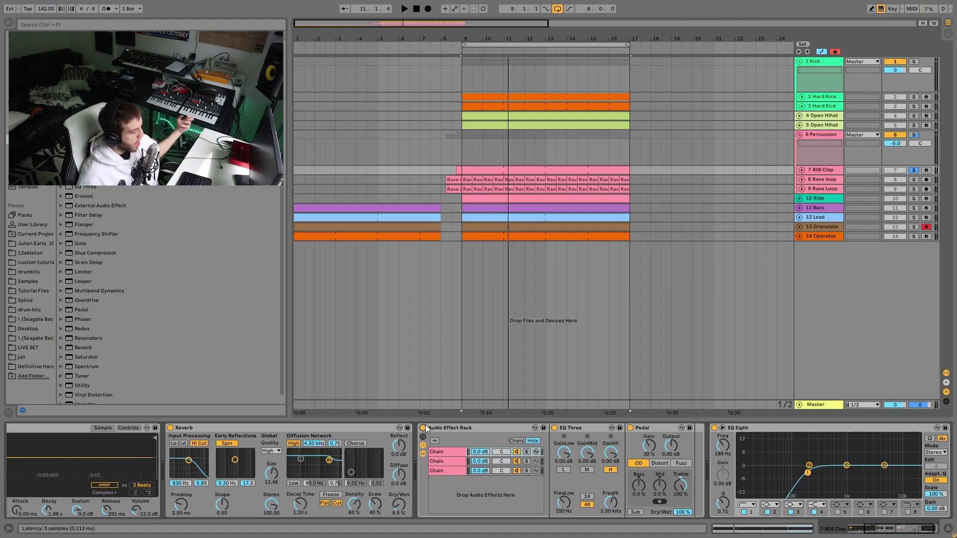
pyautogui.press('space')
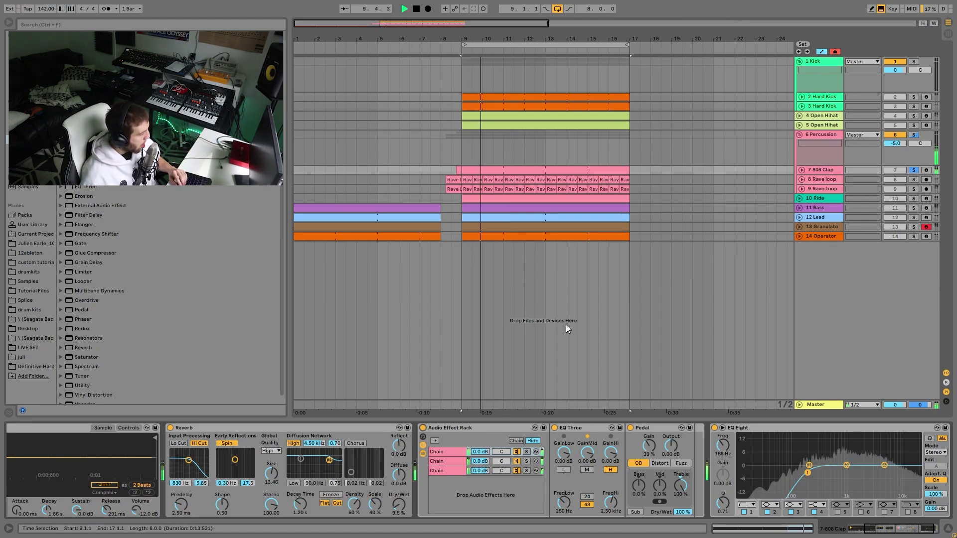
pyautogui.press('space')
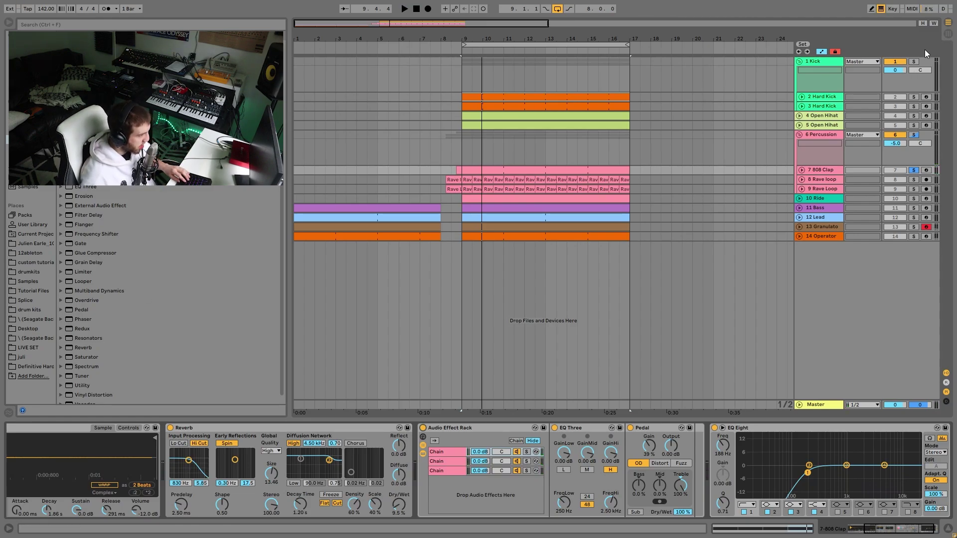
# Step: Play the 808 Clap together with the soloed Kick group, and return to the clap alone
pyautogui.press('space')
pyautogui.click(913, 61)
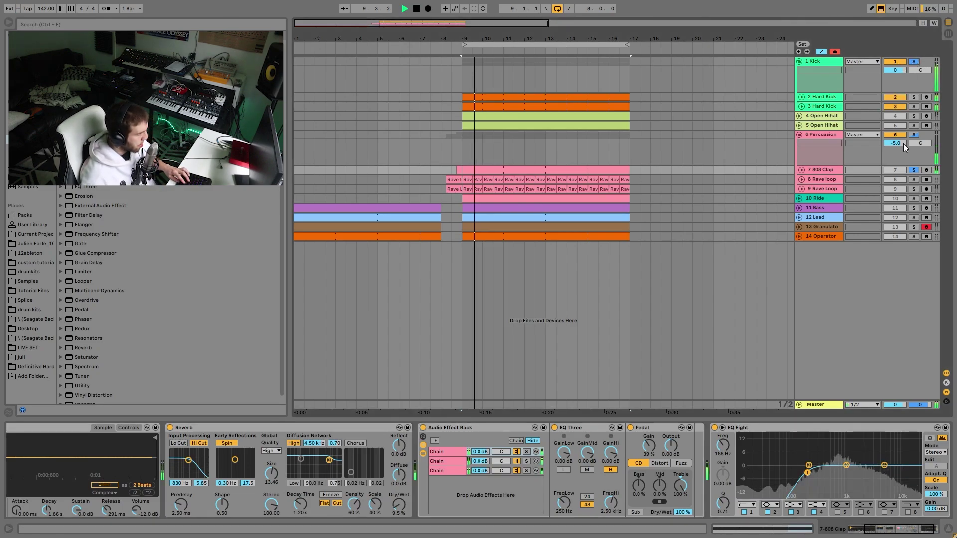
pyautogui.click(914, 61)
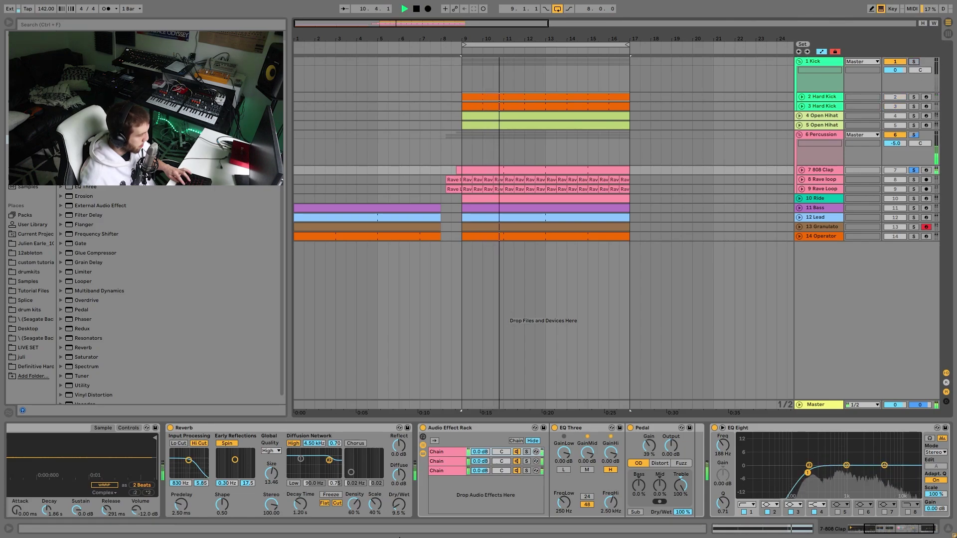
pyautogui.press('space')
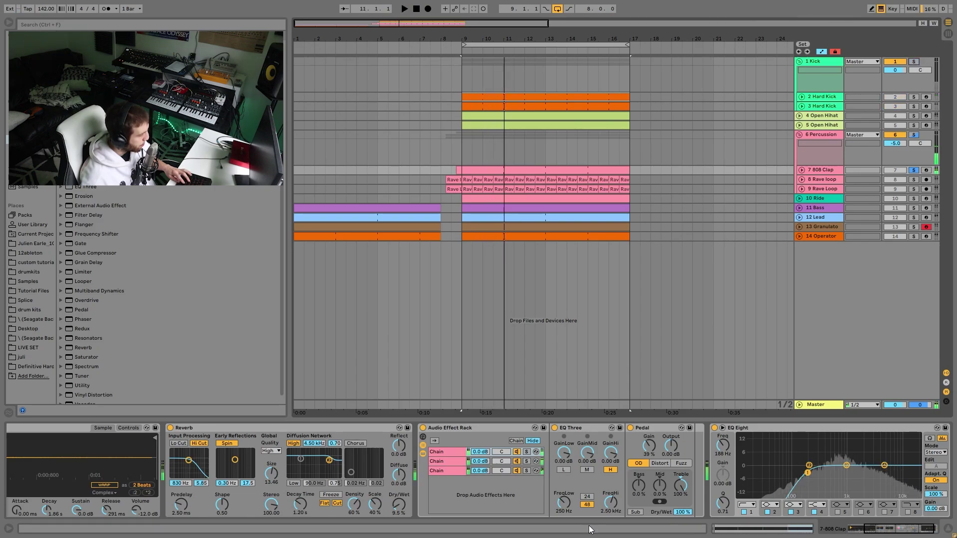
# Step: Audition the clap rack's three chains in solo one by one, ending with the chain solos off and the first chain selected
pyautogui.click(526, 452)
pyautogui.press('space')
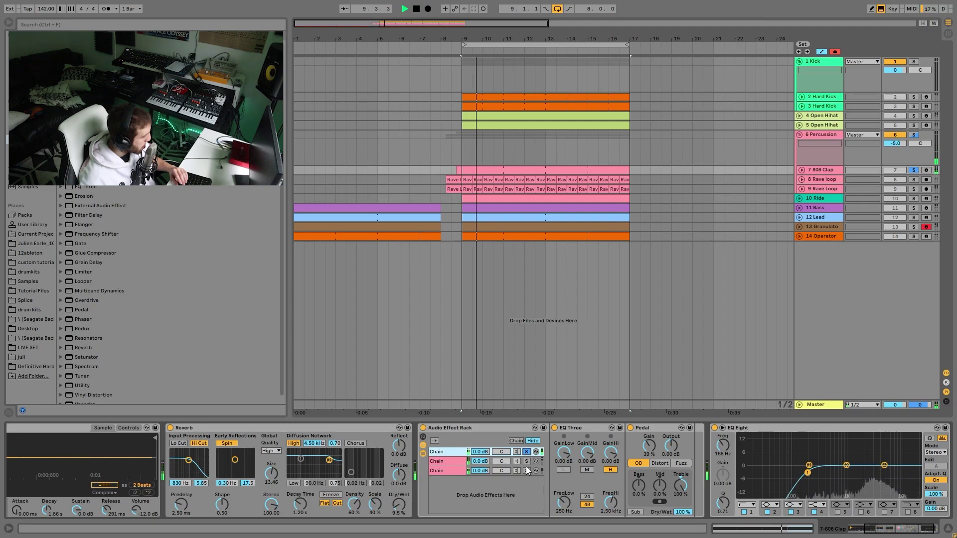
pyautogui.click(526, 462)
pyautogui.click(526, 461)
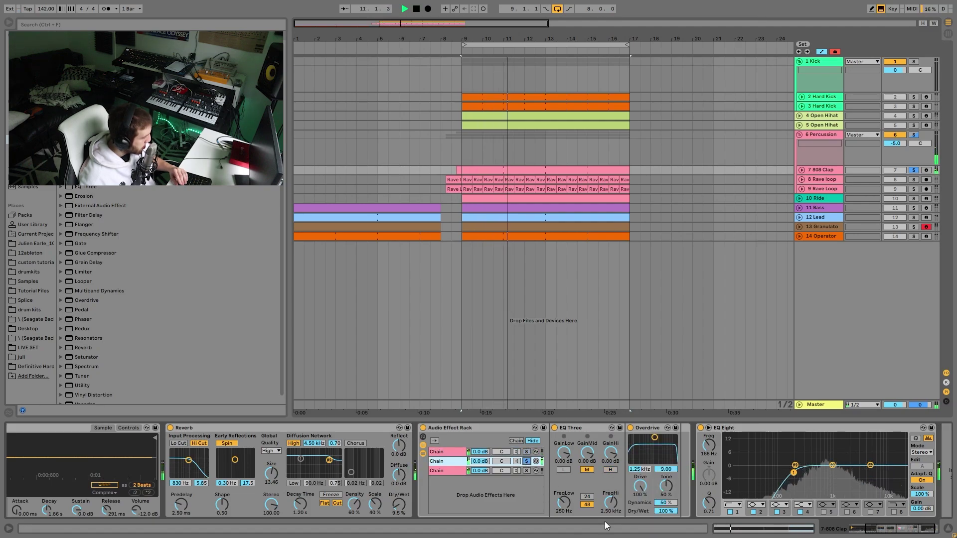
pyautogui.click(526, 471)
pyautogui.click(526, 471)
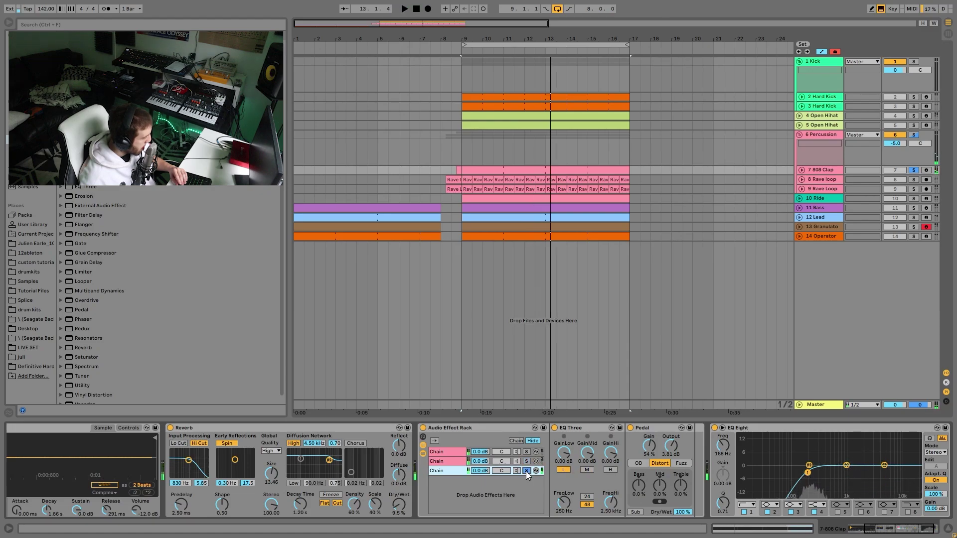
pyautogui.click(527, 452)
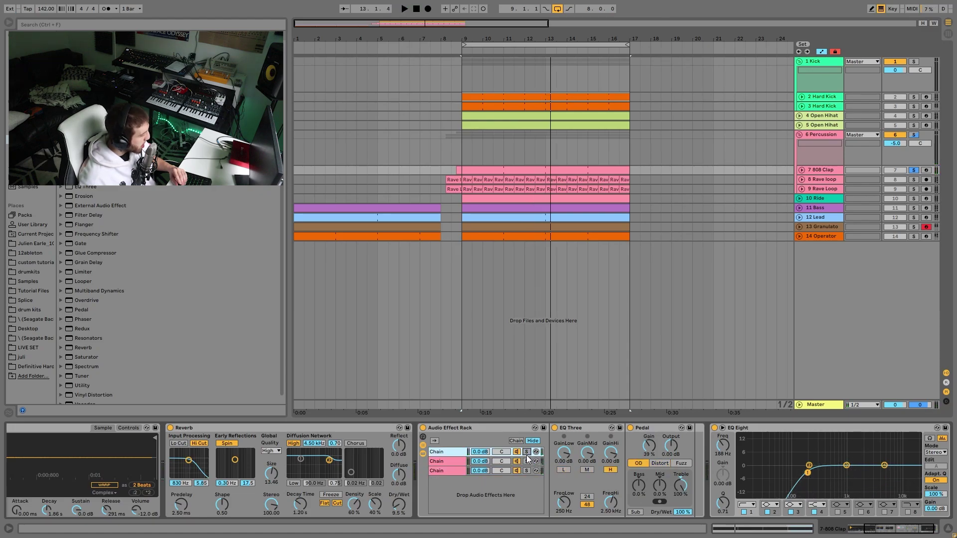
# Step: Audition the second chain of the 808 Clap's Audio Effect Rack in solo, ending with the chain solo off
pyautogui.click(527, 461)
pyautogui.press('space')
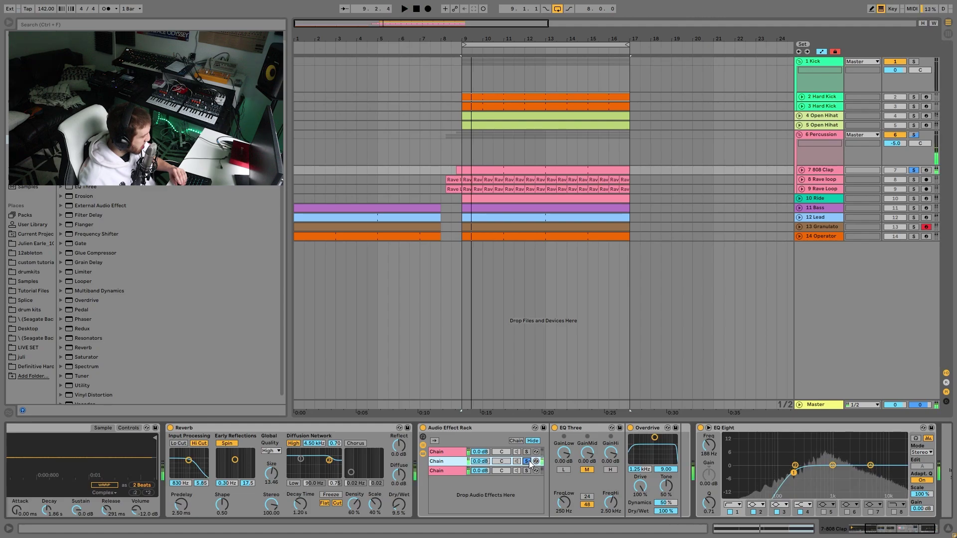
pyautogui.click(527, 461)
# Step: Try a copy of the second chain's Overdrive after the bypassed Audio Effect Rack, then delete the copy and turn the rack back on
pyautogui.moveTo(649, 429); pyautogui.dragTo(690, 442)
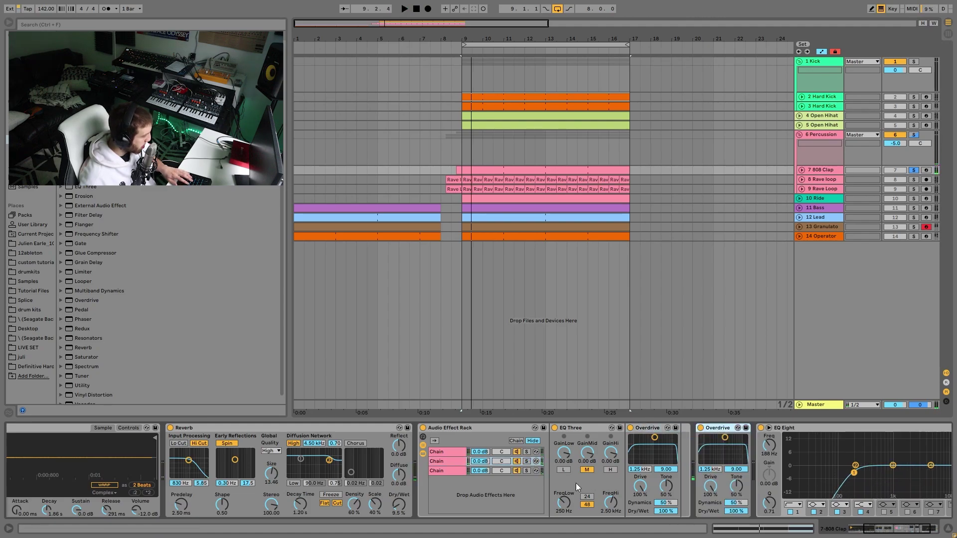
pyautogui.click(424, 429)
pyautogui.press('space')
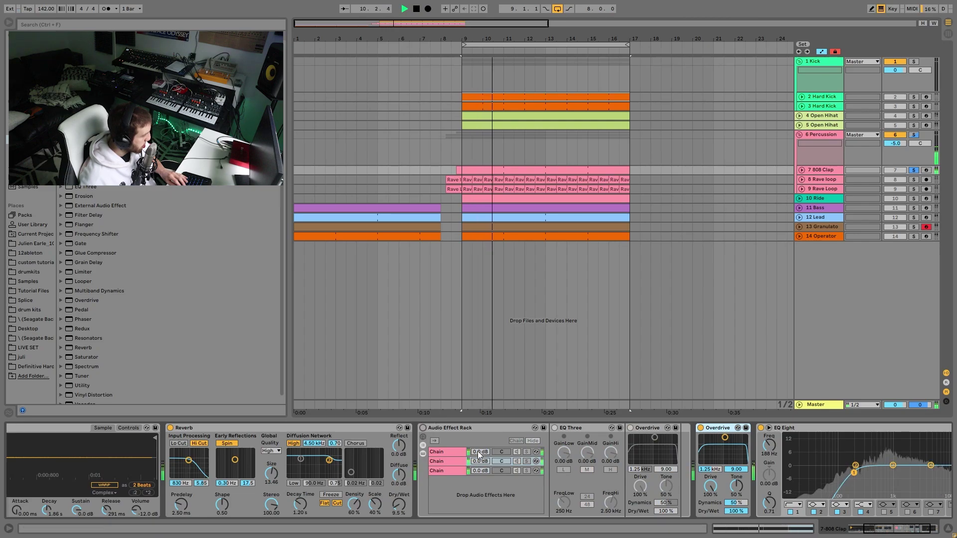
pyautogui.press('Delete')
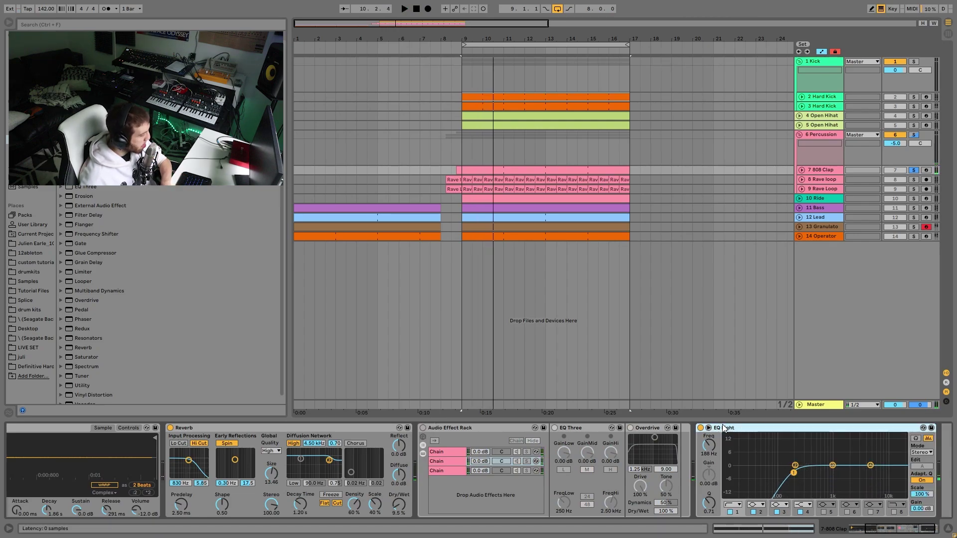
pyautogui.click(422, 428)
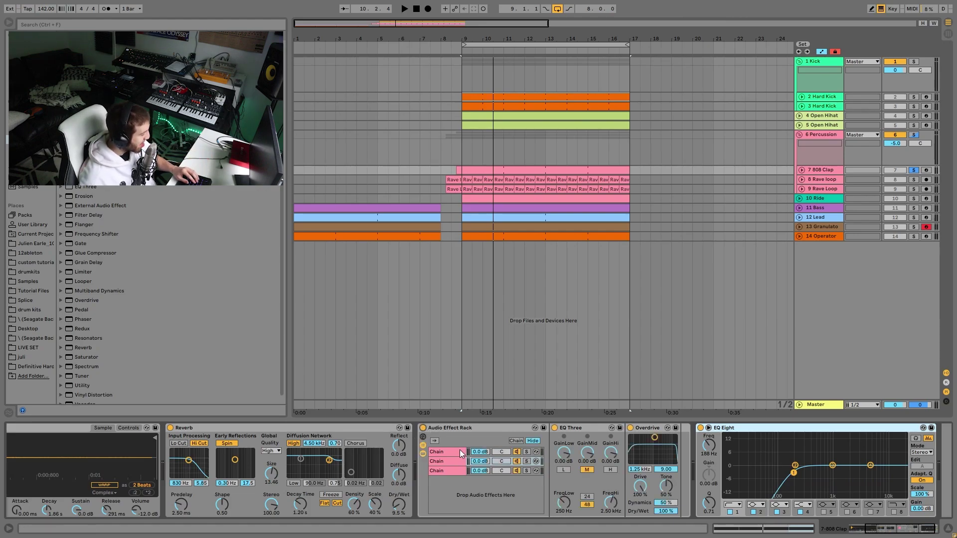
# Step: Replay the 808 Clap through the full rack with the first chain selected, and examine the EQ Eight ending the device chain
pyautogui.press('space')
pyautogui.click(460, 450)
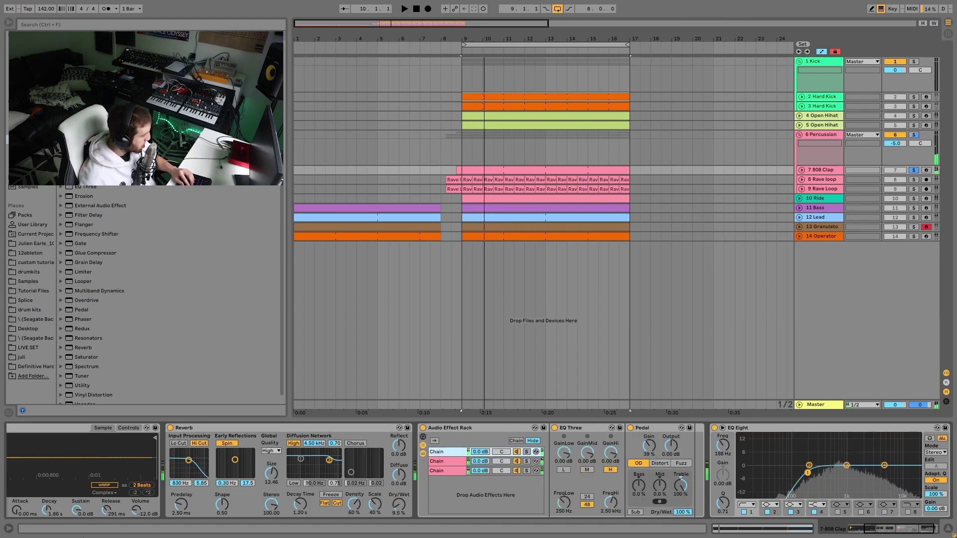
pyautogui.press('space')
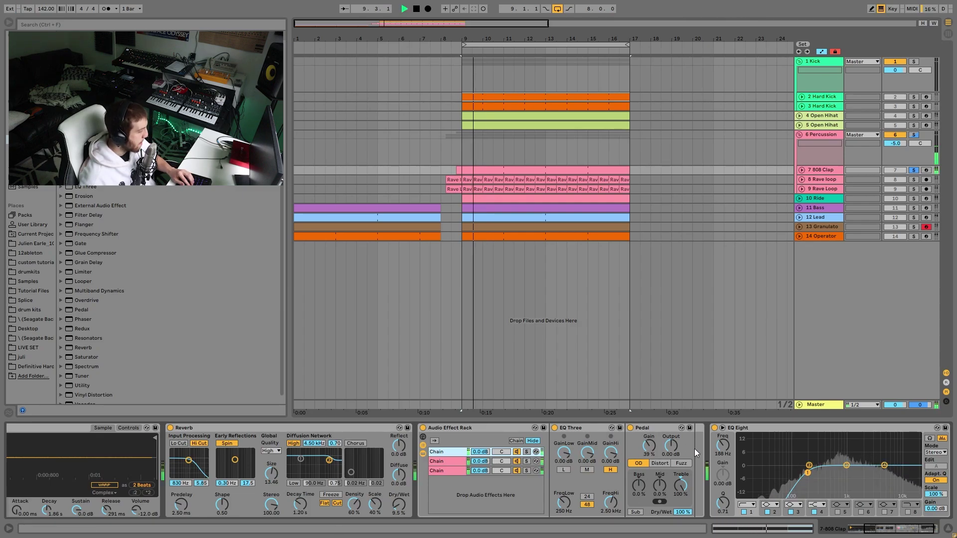
pyautogui.press('space')
pyautogui.hscroll(2, 697, 489)
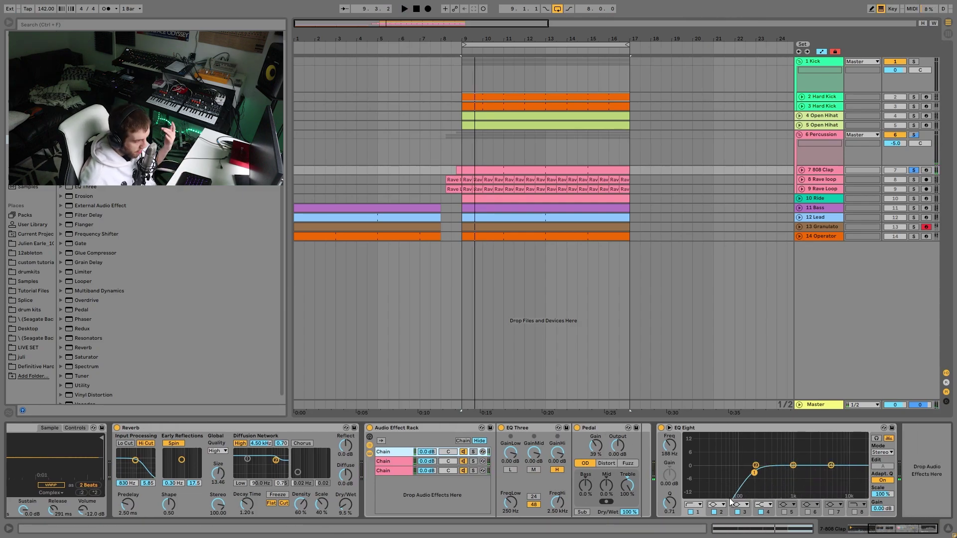
# Step: Solo the 8 Rave loop and 9 Rave Loop tracks in place of the clap, unfold both and play them together
pyautogui.click(913, 182)
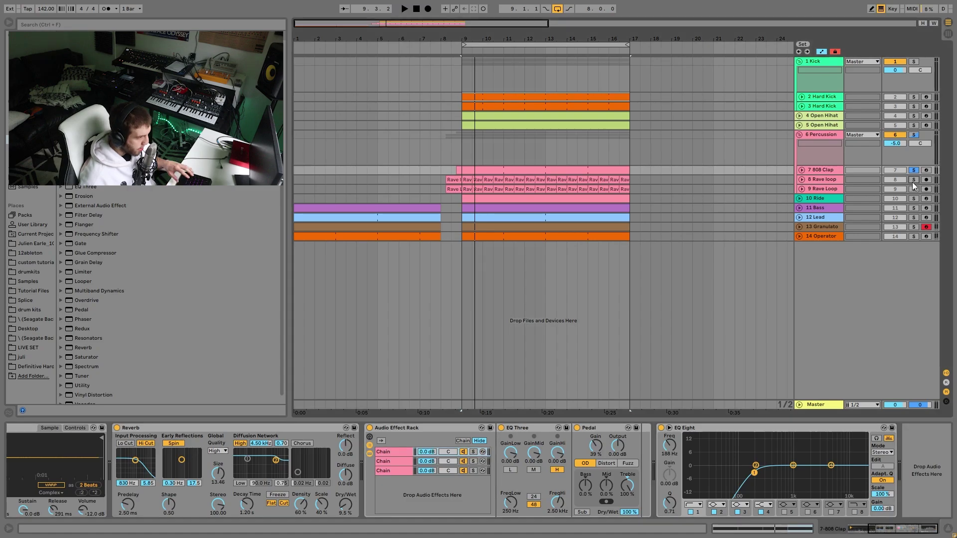
pyautogui.click(914, 189)
pyautogui.press('space')
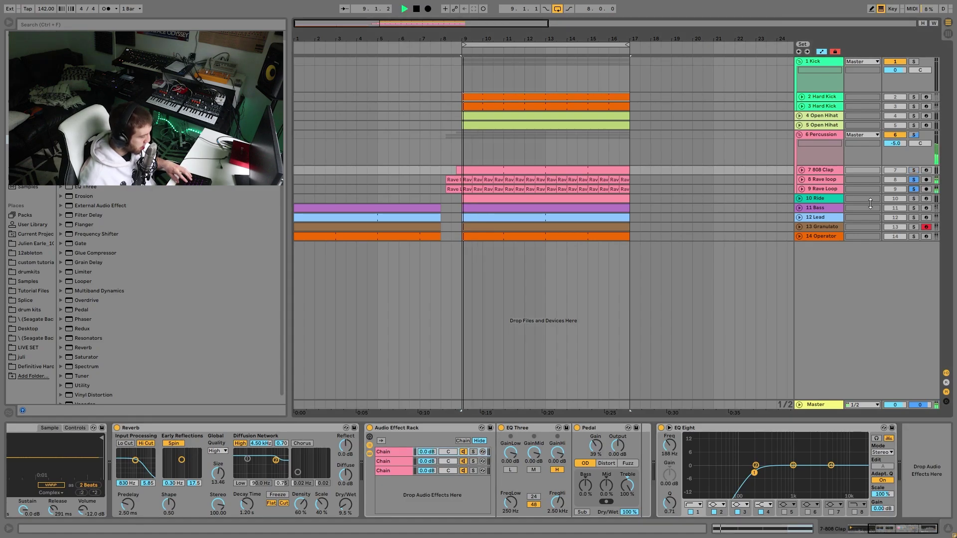
pyautogui.click(801, 189)
pyautogui.click(801, 179)
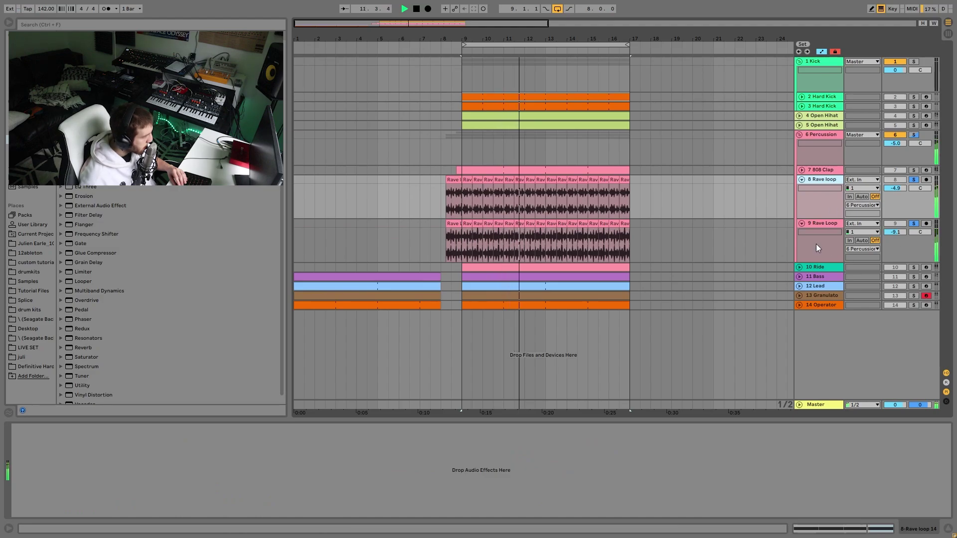
pyautogui.press('space')
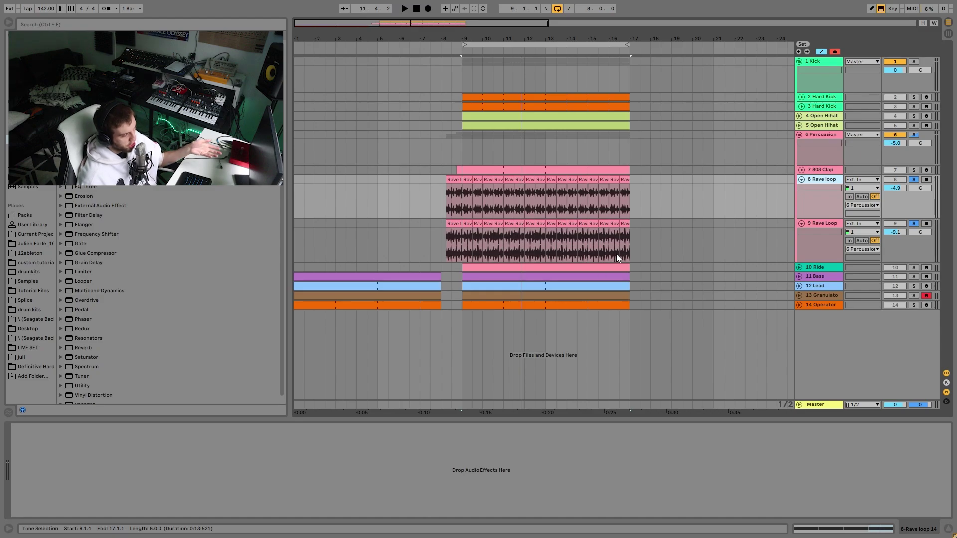
pyautogui.press('space')
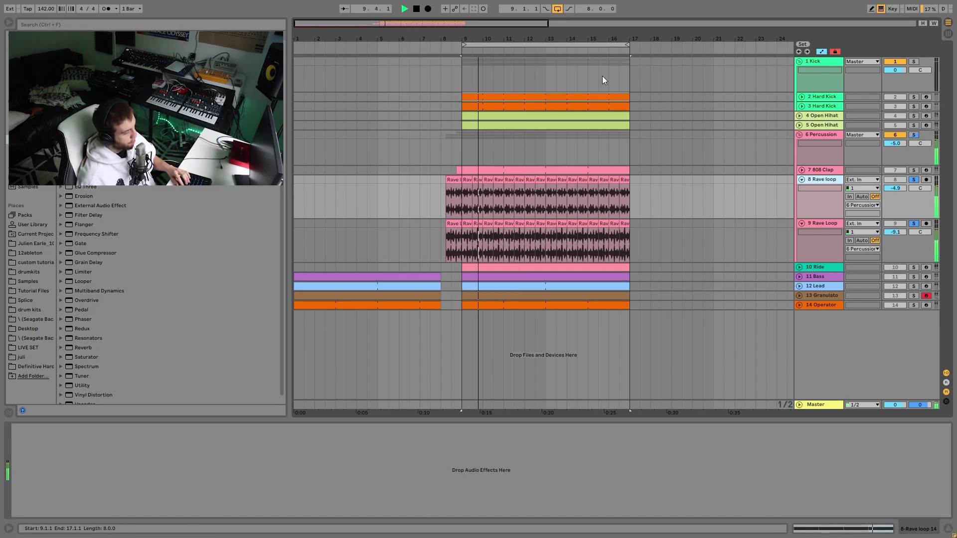
pyautogui.press('space')
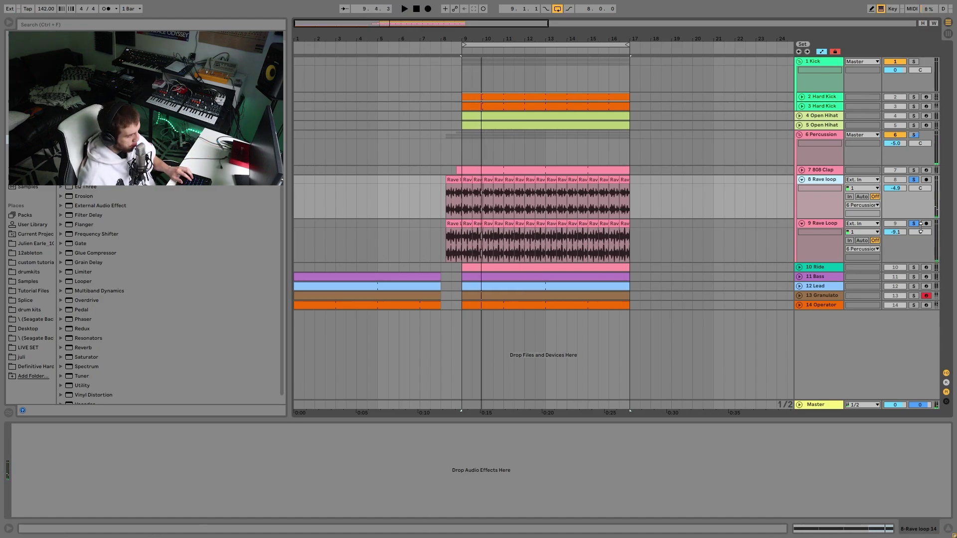
# Step: Play the 8 Rave loop track alone in solo and select its clip at bar 9
pyautogui.click(814, 180)
pyautogui.press('space')
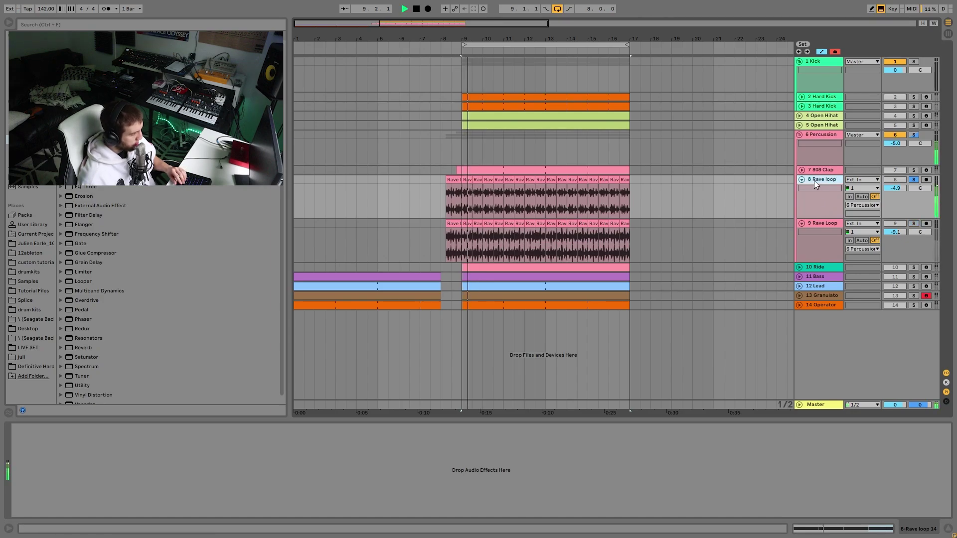
pyautogui.click(466, 179)
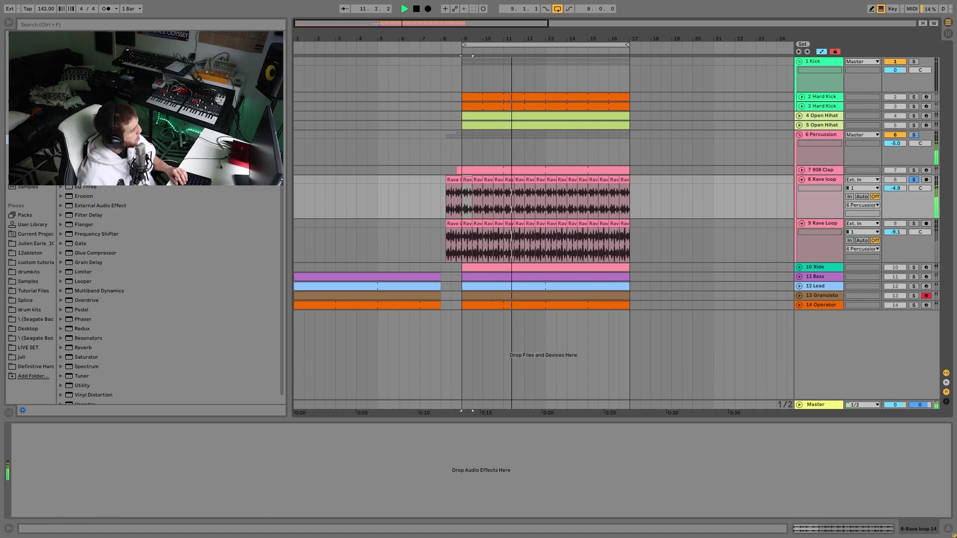
# Step: Add an Auto Filter to the 8 Rave loop track, set to high-pass at 291 Hz with 23% resonance
pyautogui.doubleClick(85, 64)
pyautogui.press('space')
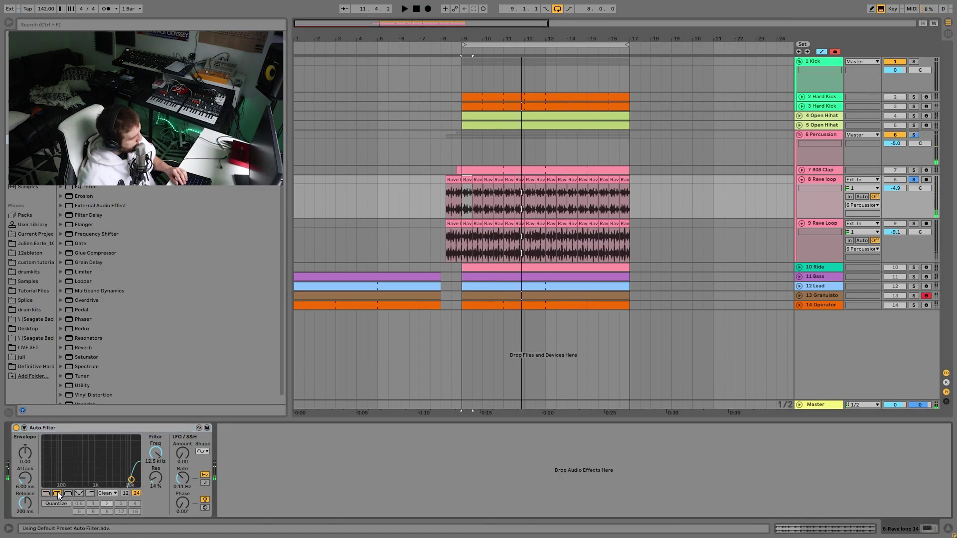
pyautogui.click(56, 493)
pyautogui.press('space')
pyautogui.moveTo(131, 479); pyautogui.dragTo(78, 476)
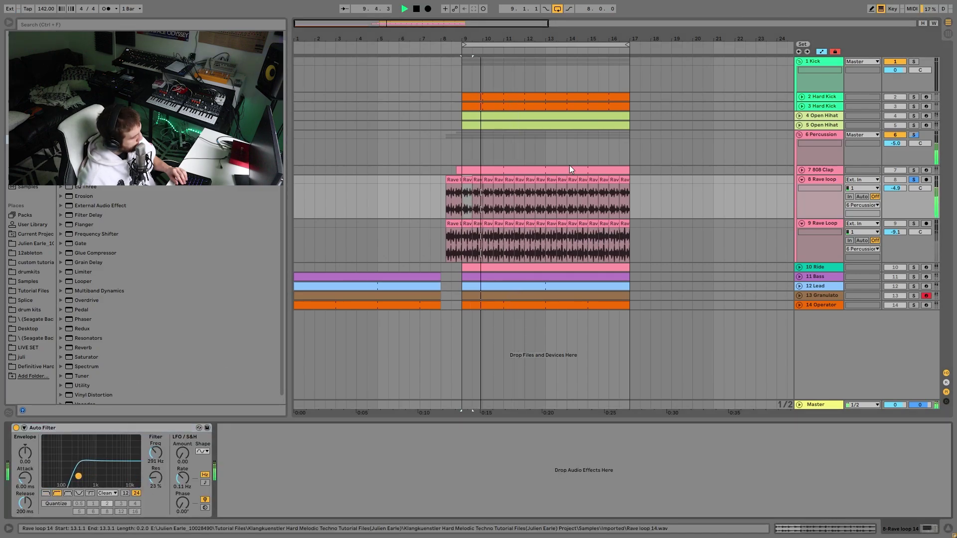
# Step: Show the clip fades in the arrangement and examine the fade at the start of the Rave loop 14 clip at bar 9
pyautogui.press('+')
pyautogui.press('+')
pyautogui.press('+')
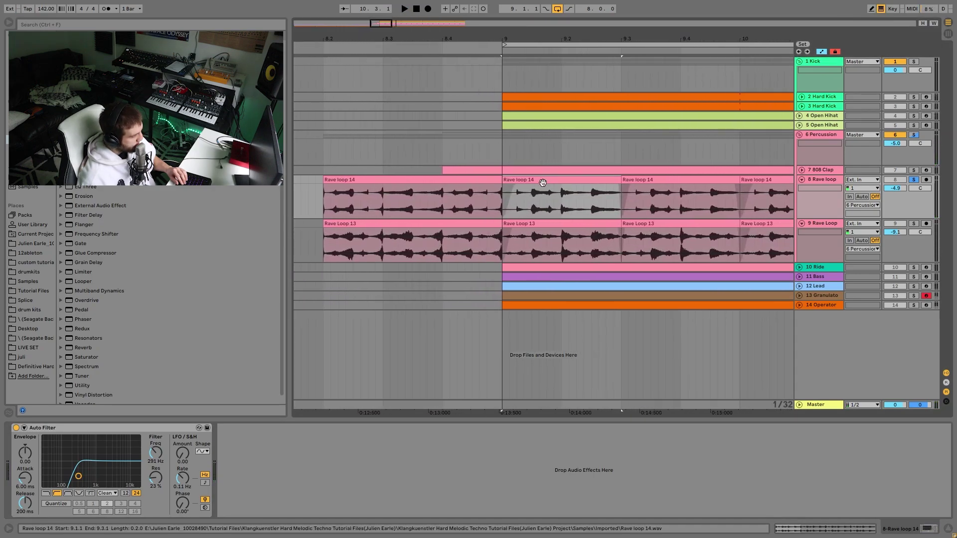
pyautogui.rightClick(531, 207)
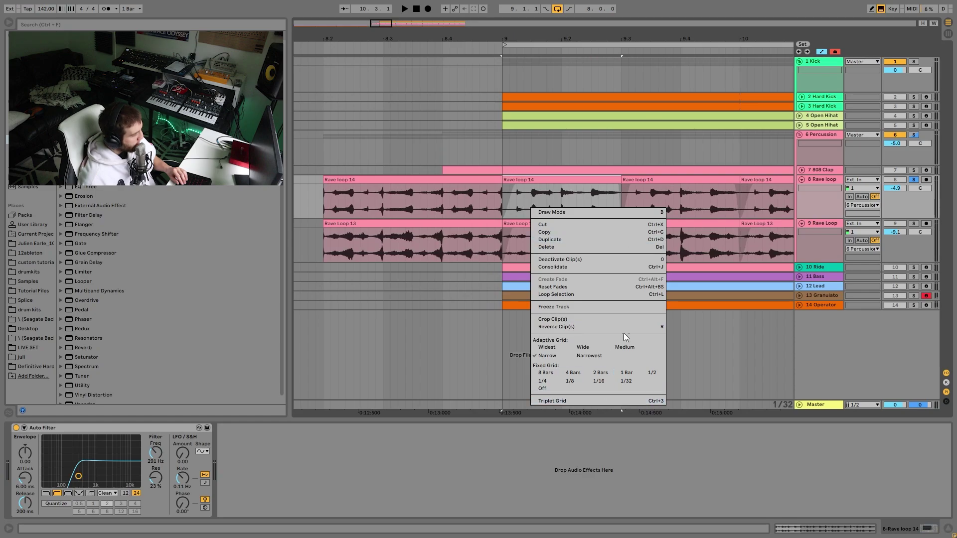
pyautogui.click(693, 211)
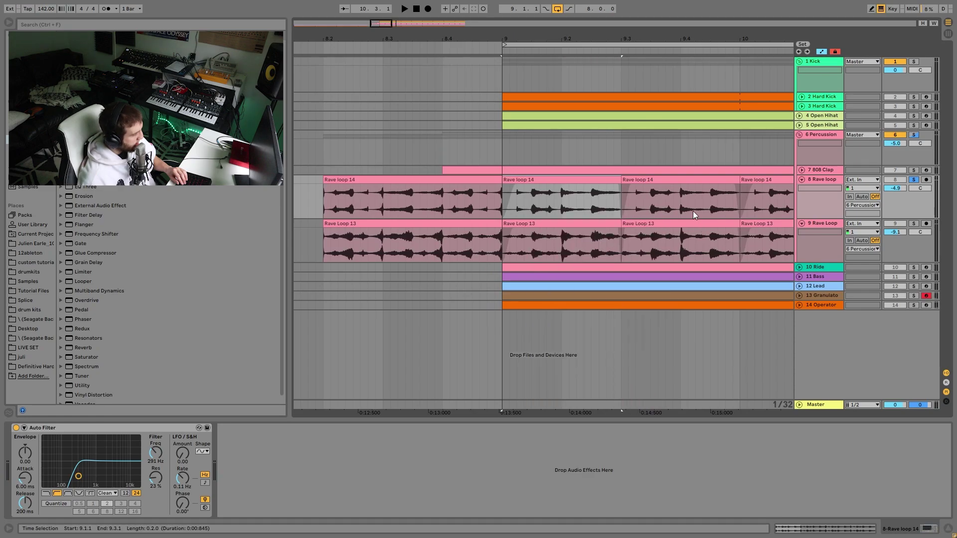
pyautogui.click(515, 189)
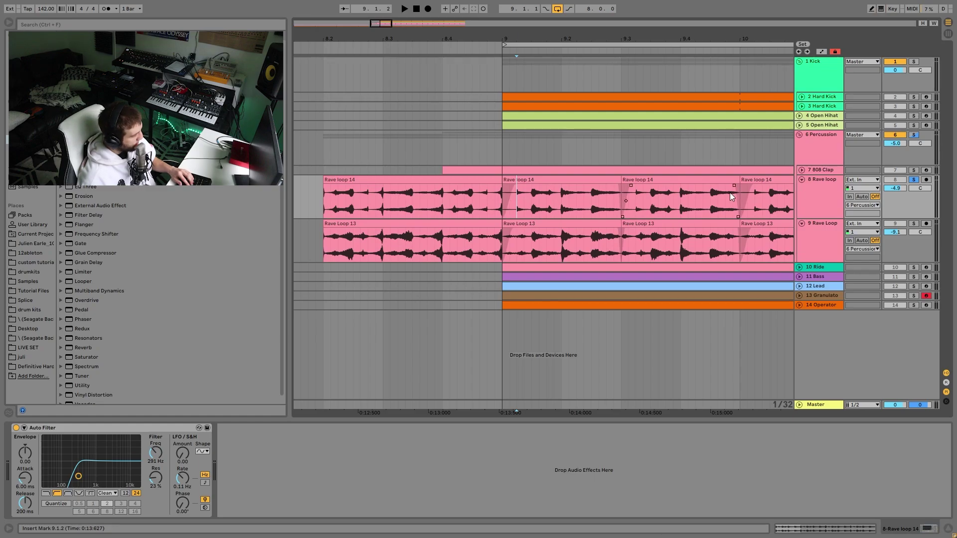
pyautogui.moveTo(701, 38); pyautogui.dragTo(387, 15)
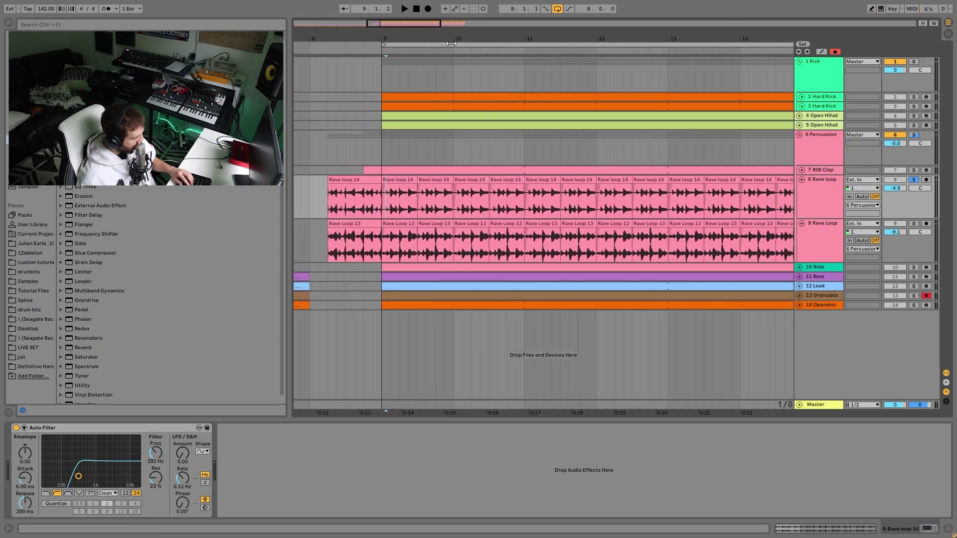
# Step: Play the Rave loop 14 clip at bar 9 and show its sample in the browser
pyautogui.click(396, 189)
pyautogui.press('space')
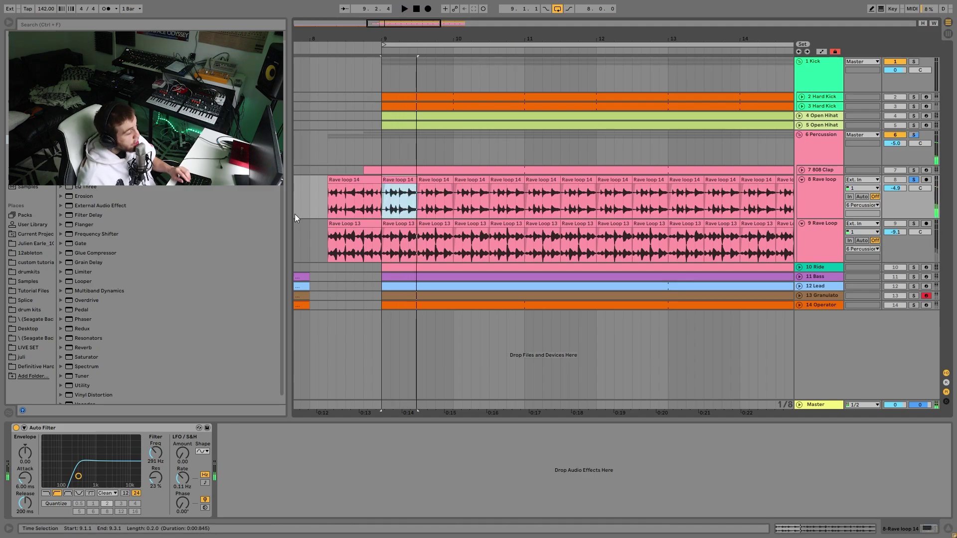
pyautogui.rightClick(385, 191)
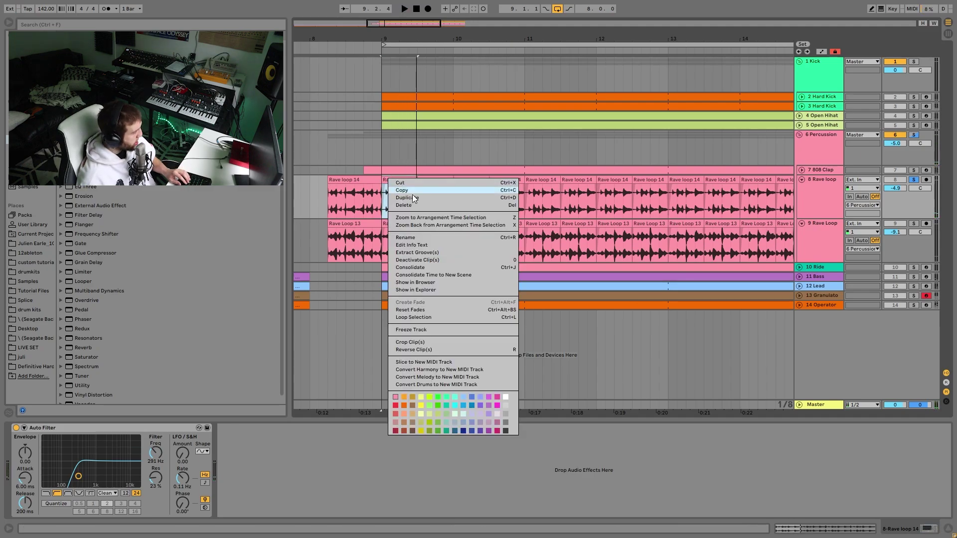
pyautogui.click(434, 285)
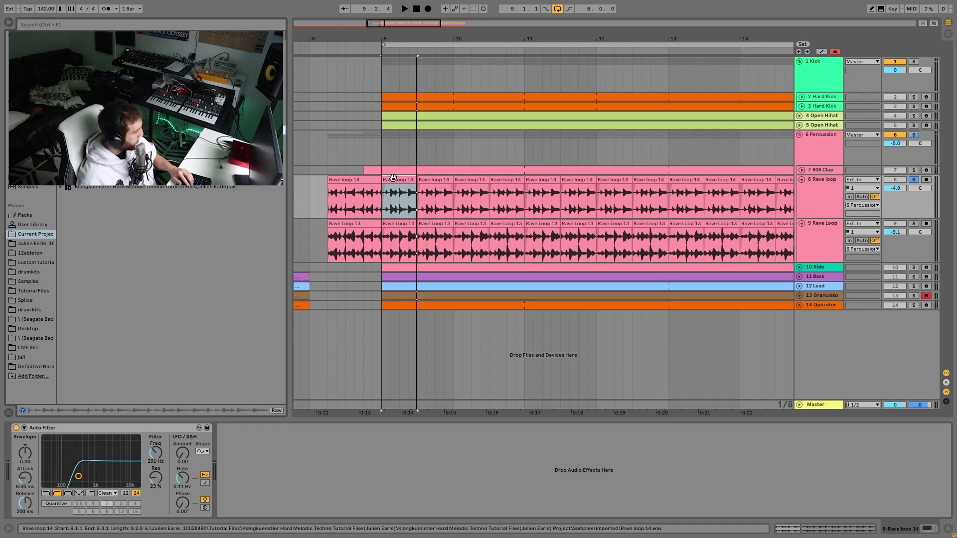
# Step: Loop the one-bar selection covering the two Rave loop 14 clips in bar 9
pyautogui.keyDown('shift'); pyautogui.click(453, 197); pyautogui.keyUp('shift')
pyautogui.rightClick(428, 182)
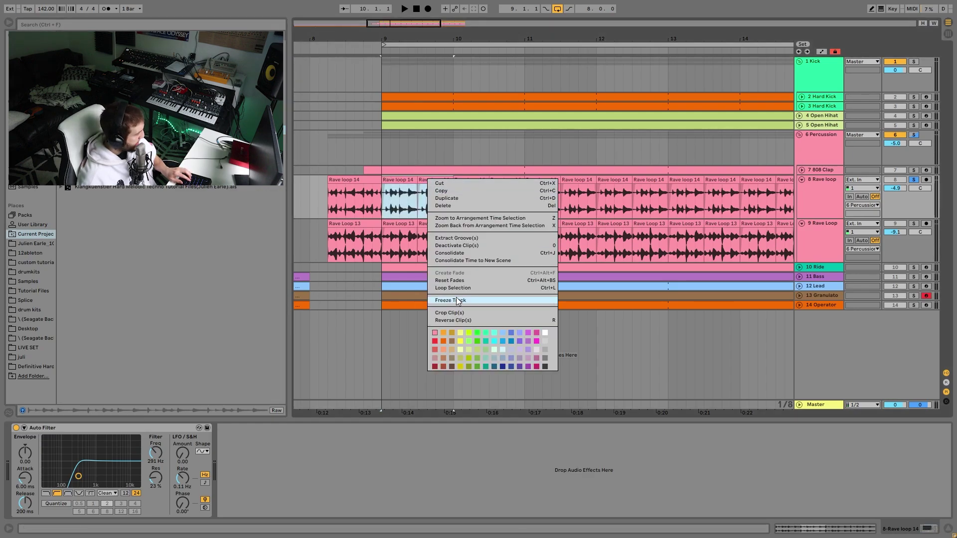
pyautogui.click(461, 278)
pyautogui.hotkey('ctrl', 'l')
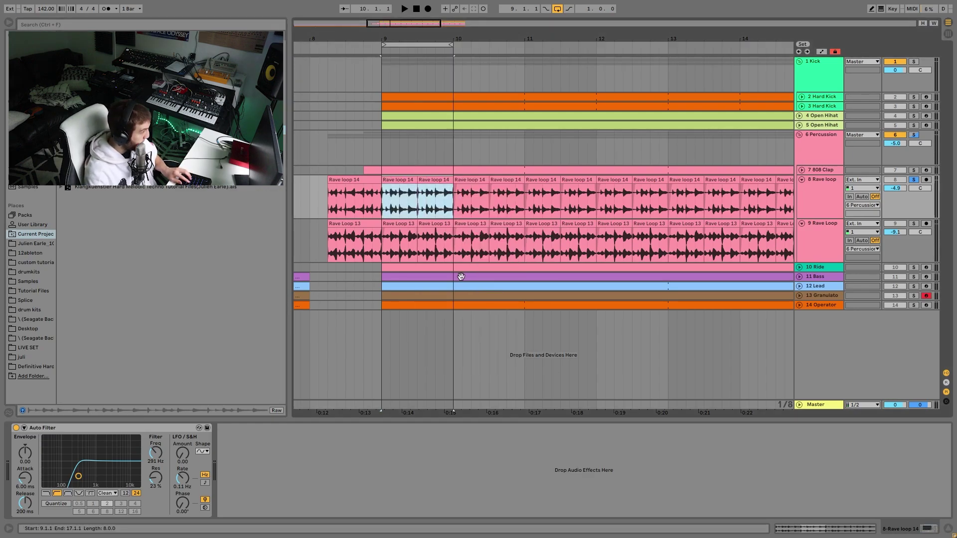
# Step: Play the filtered 8 Rave loop together with the soloed Kick group, and return to the rave loop alone
pyautogui.click(914, 62)
pyautogui.press('space')
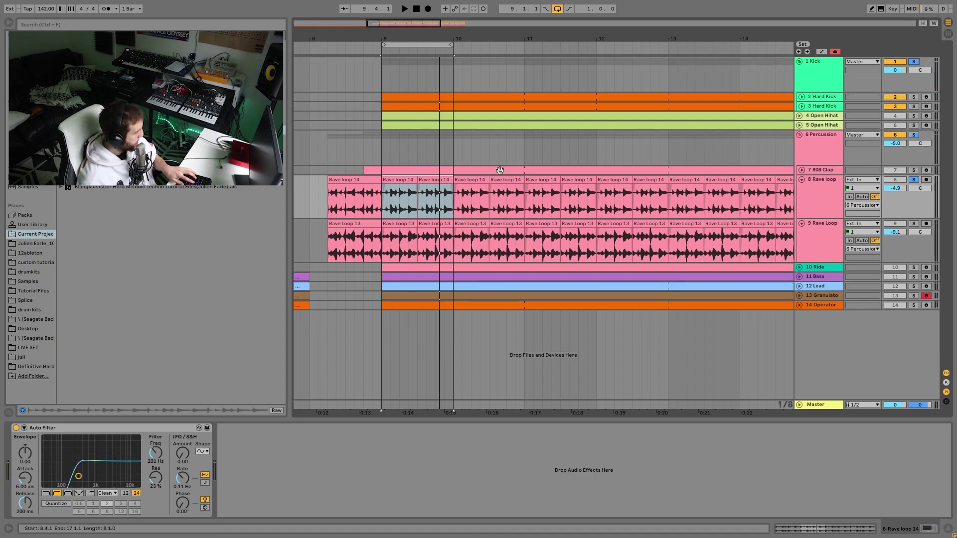
pyautogui.press('space')
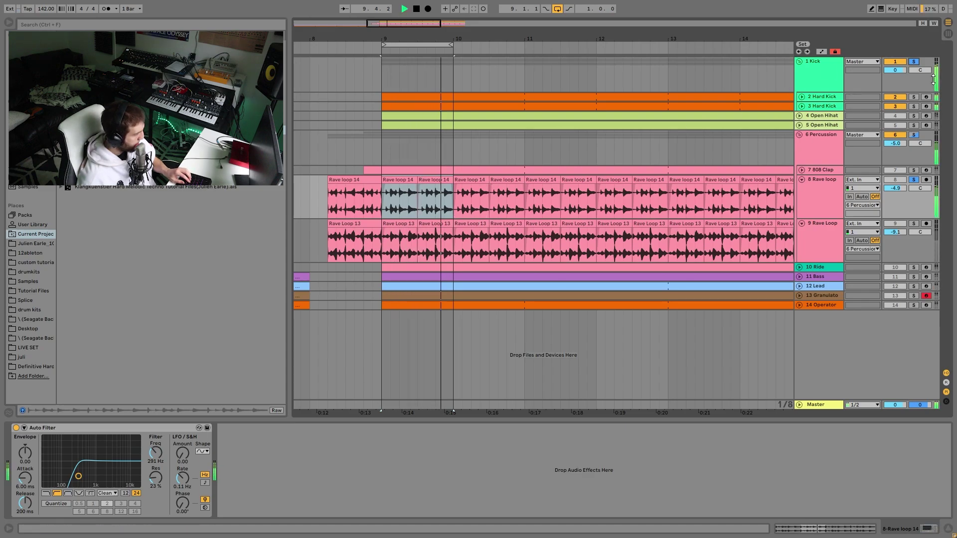
pyautogui.click(855, 216)
pyautogui.press('space')
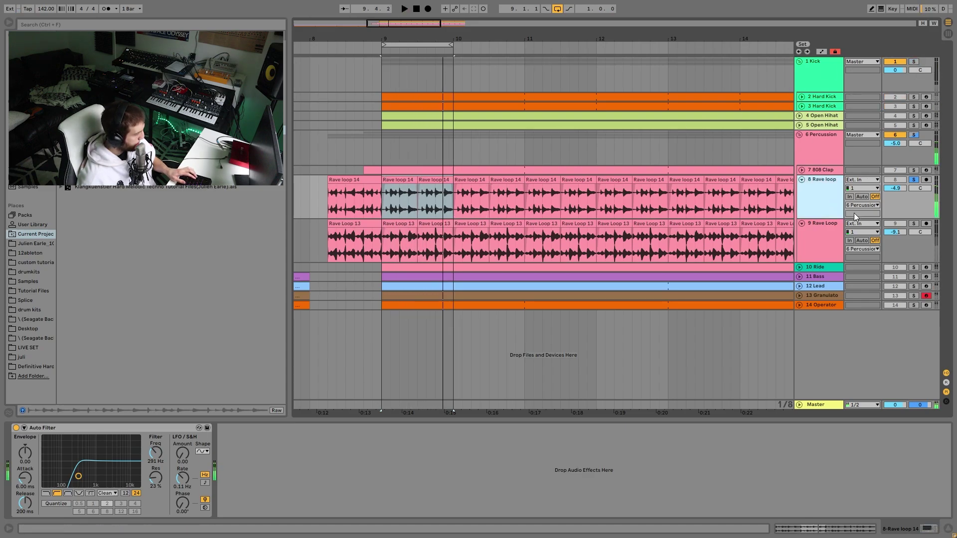
# Step: Play the 9 Rave Loop track alone in solo and look at its device chain
pyautogui.click(915, 224)
pyautogui.press('space')
pyautogui.click(834, 239)
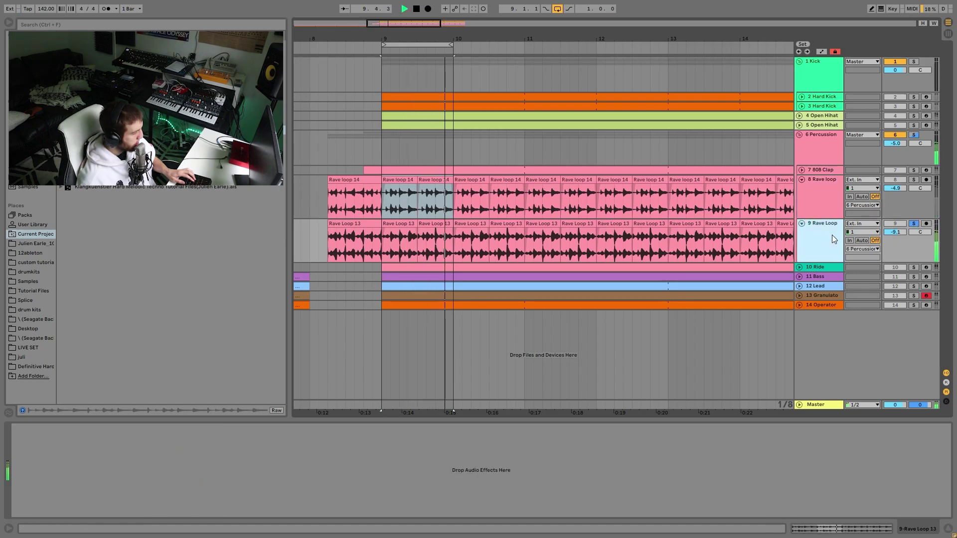
pyautogui.press('space')
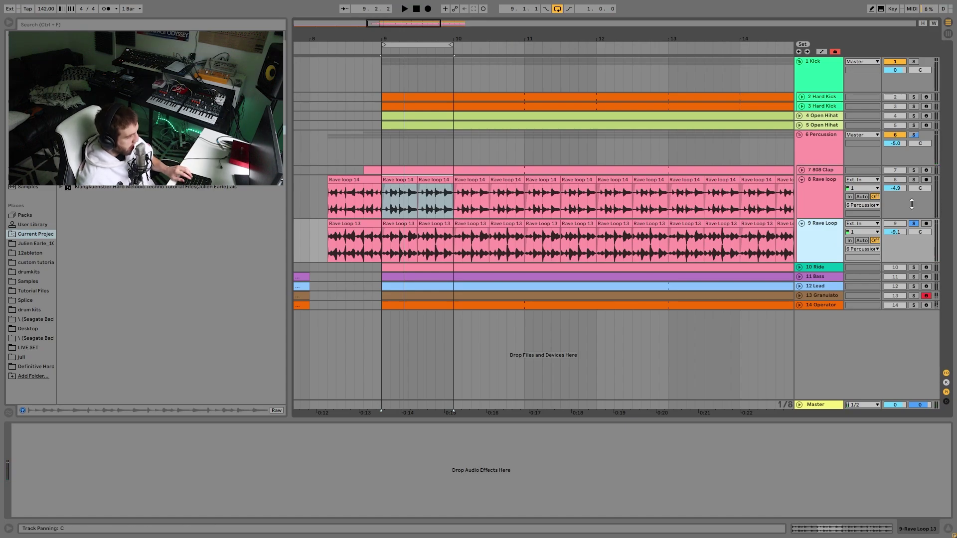
# Step: Switch the solo to 8 Rave loop and back to 9 Rave Loop during playback, and show the first loop's device chain
pyautogui.click(914, 179)
pyautogui.press('space')
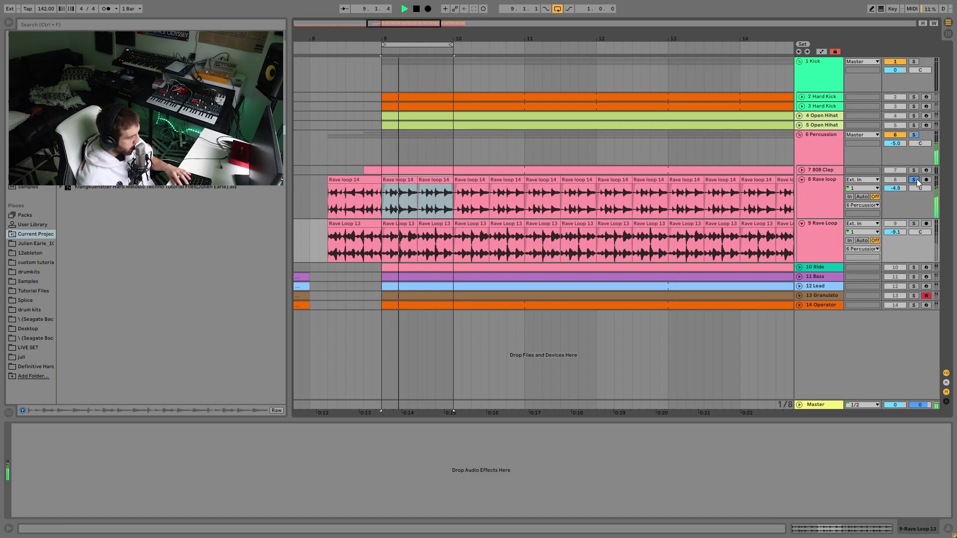
pyautogui.click(914, 224)
pyautogui.click(825, 203)
pyautogui.press('space')
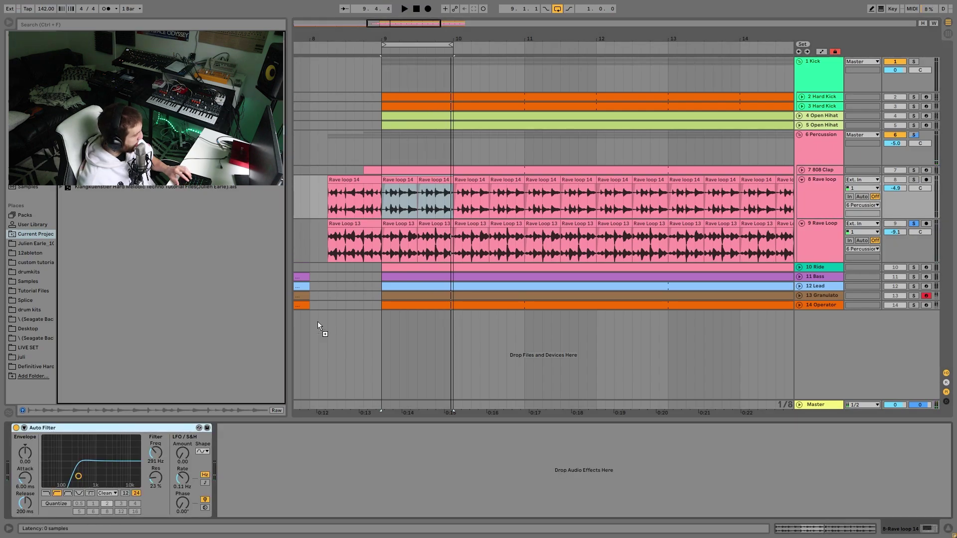
# Step: Play the whole 6 Percussion group in solo over the one-bar loop and show the group's device chain
pyautogui.press('Down')
pyautogui.press('space')
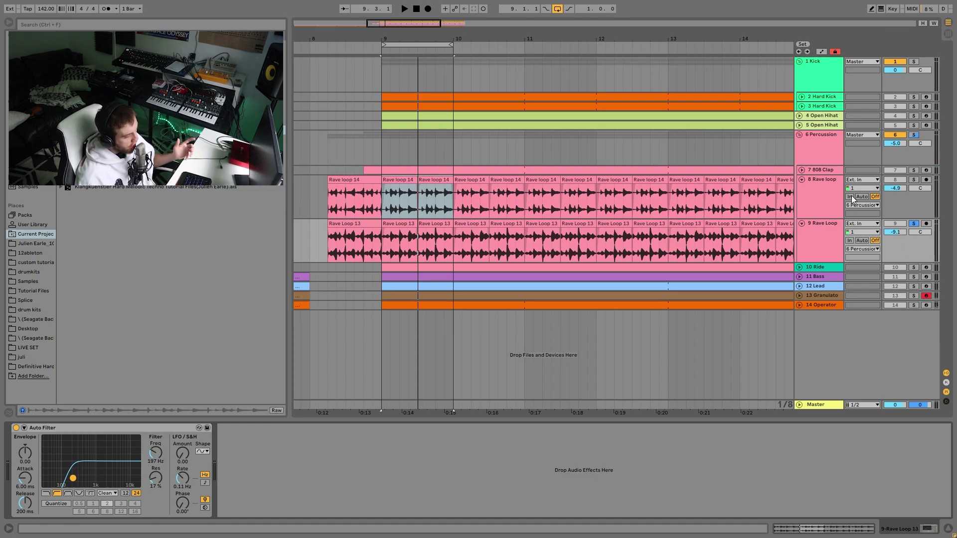
pyautogui.click(914, 135)
pyautogui.press('space')
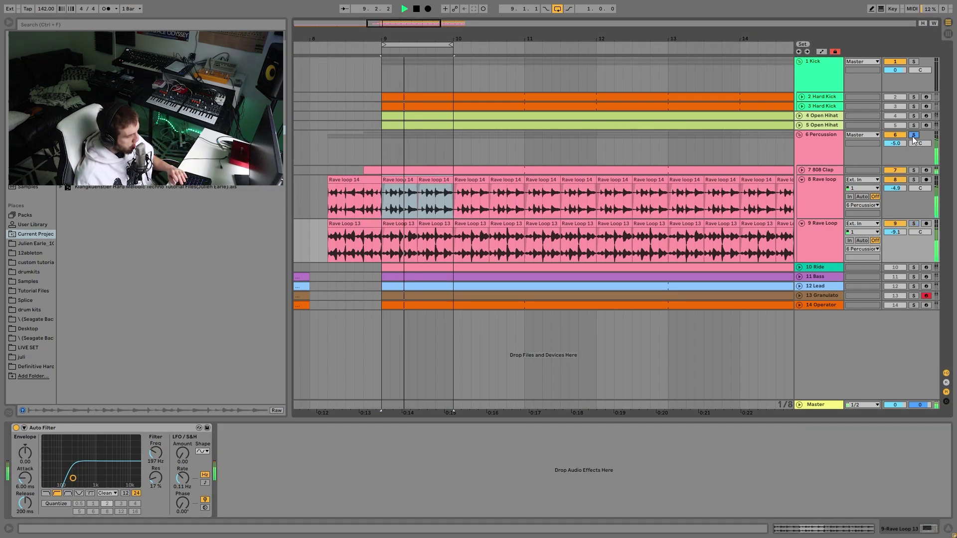
pyautogui.press('space')
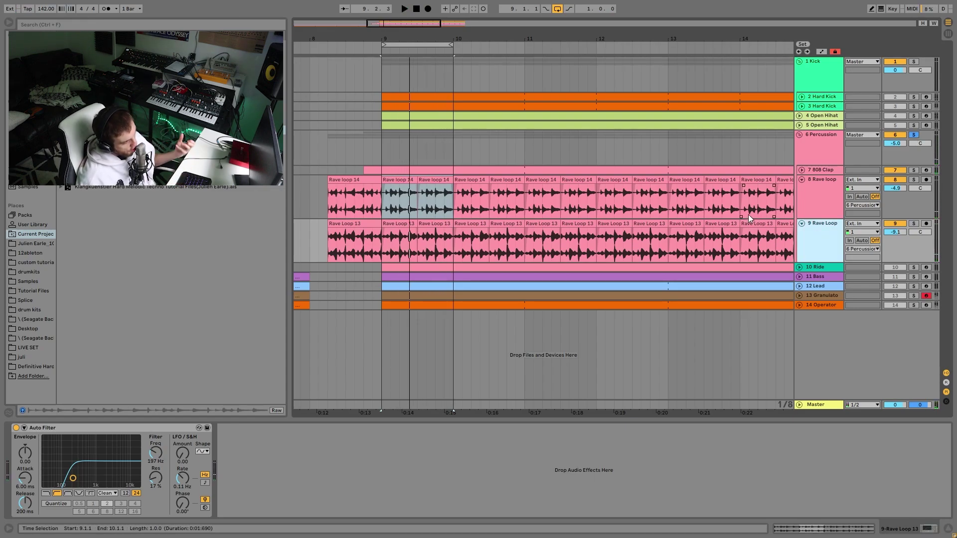
pyautogui.press('space')
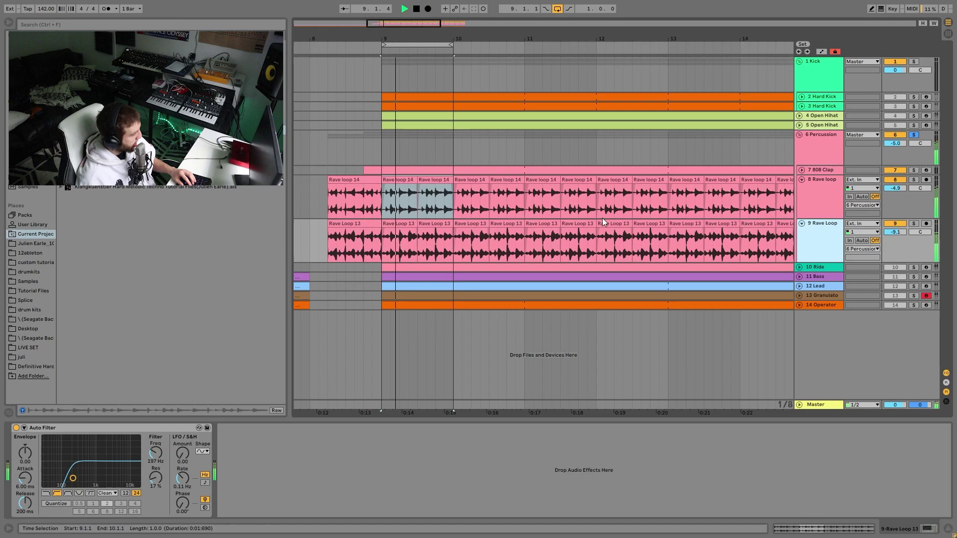
pyautogui.click(818, 146)
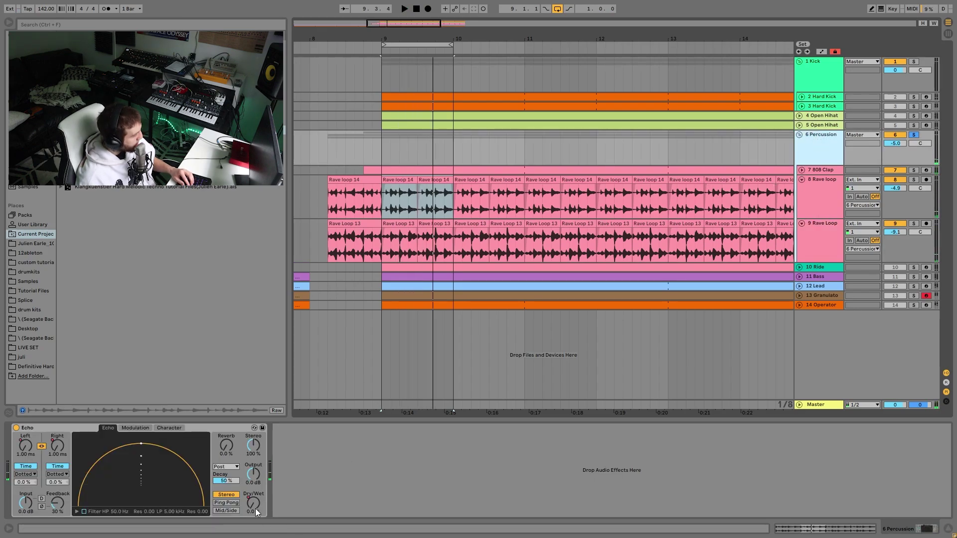
# Step: Take the 6 Percussion group out of solo and play the full mix from bar 7 into the loop
pyautogui.moveTo(357, 35); pyautogui.dragTo(373, 18)
pyautogui.click(914, 136)
pyautogui.click(513, 207)
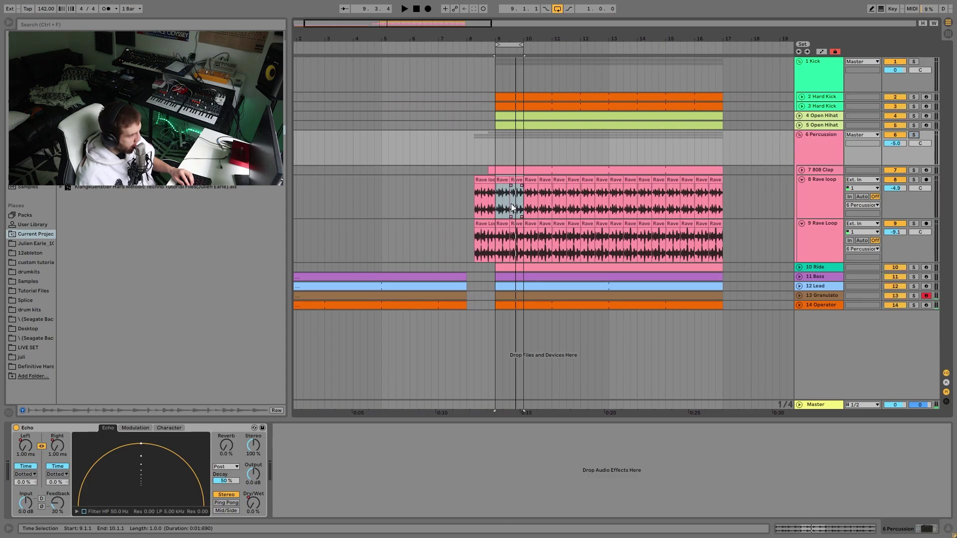
pyautogui.click(454, 148)
pyautogui.press('space')
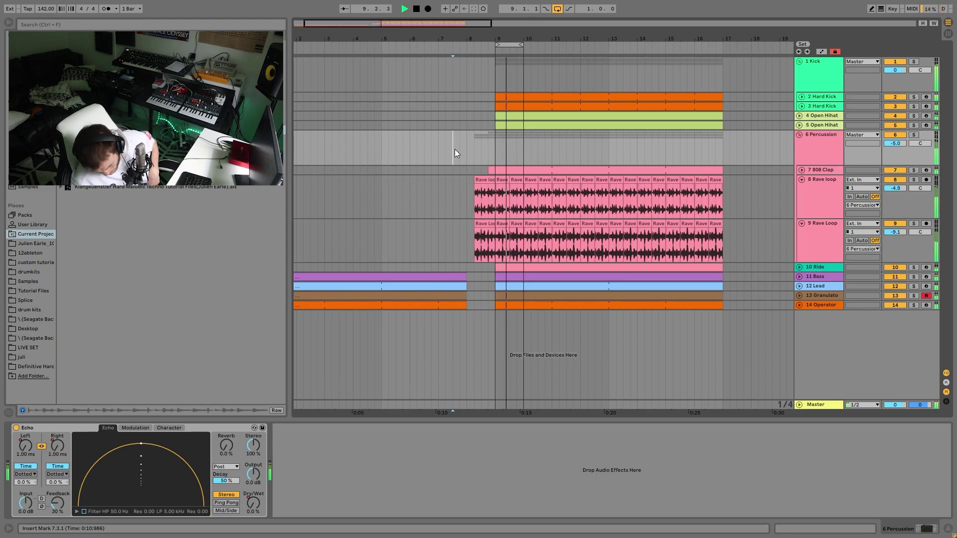
pyautogui.press('space')
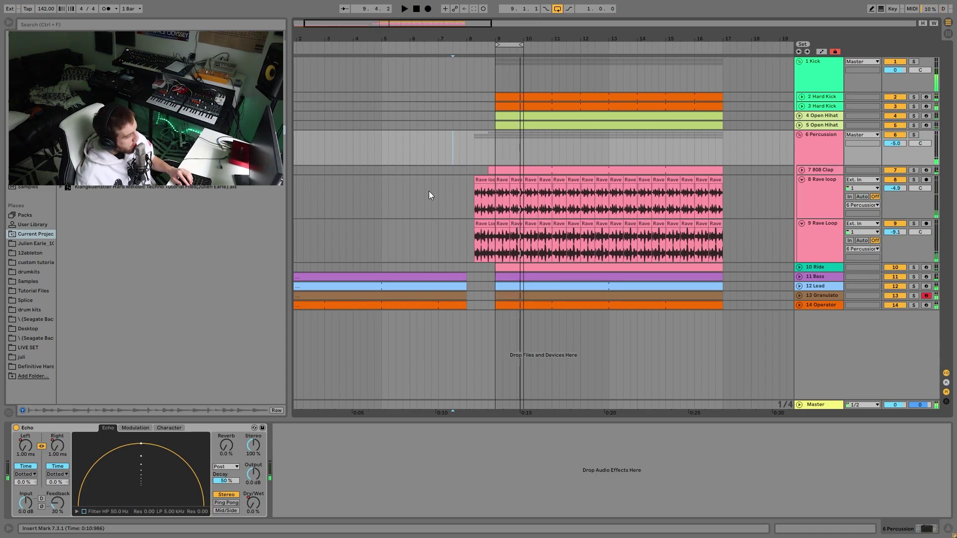
# Step: Play the soloed Percussion group's lead-in before bar 9 with its Echo bypassed, and switch the Echo back on
pyautogui.moveTo(474, 158); pyautogui.dragTo(489, 161)
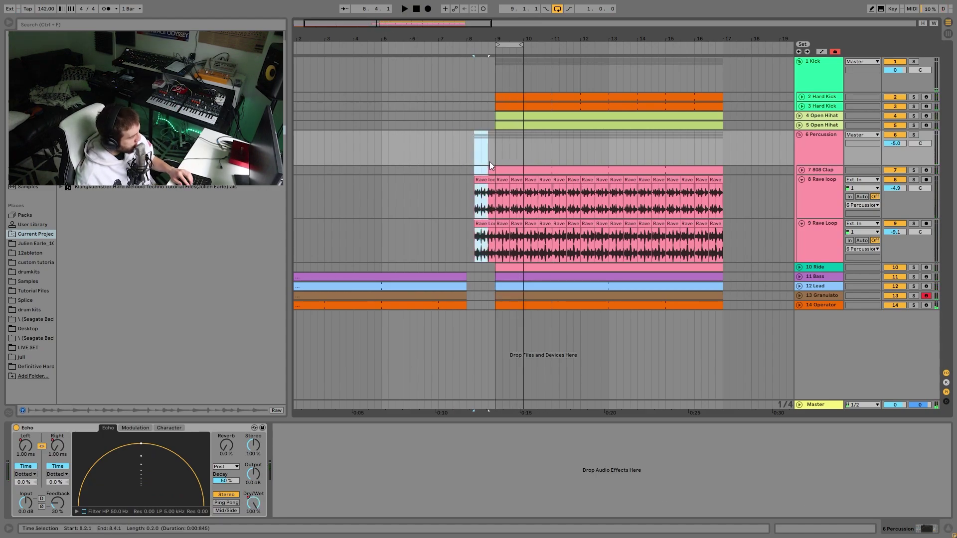
pyautogui.click(488, 187)
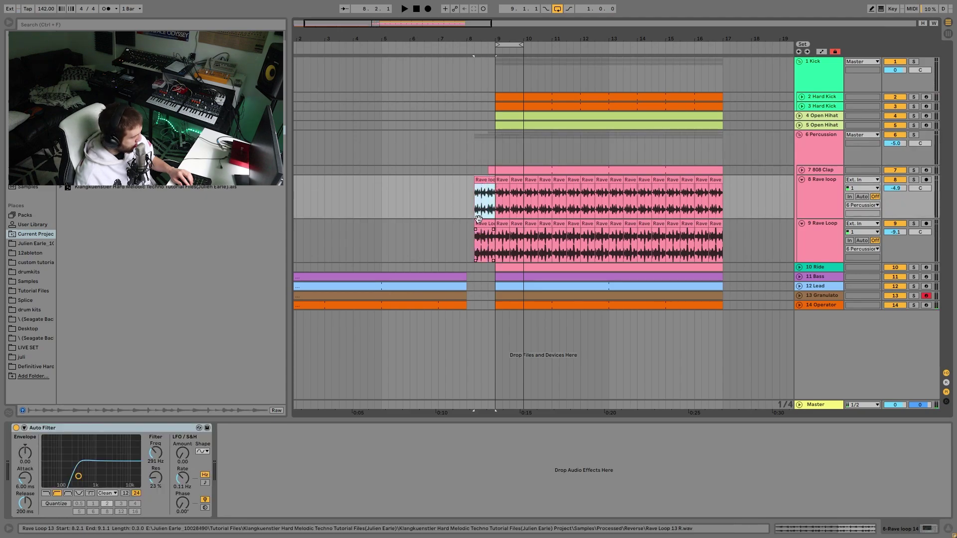
pyautogui.click(484, 247)
pyautogui.click(914, 135)
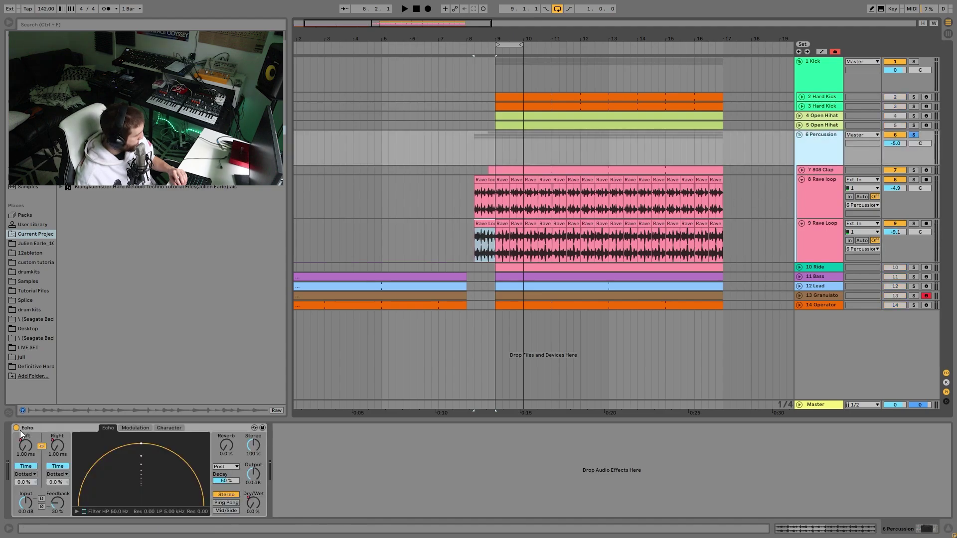
pyautogui.click(16, 428)
pyautogui.press('space')
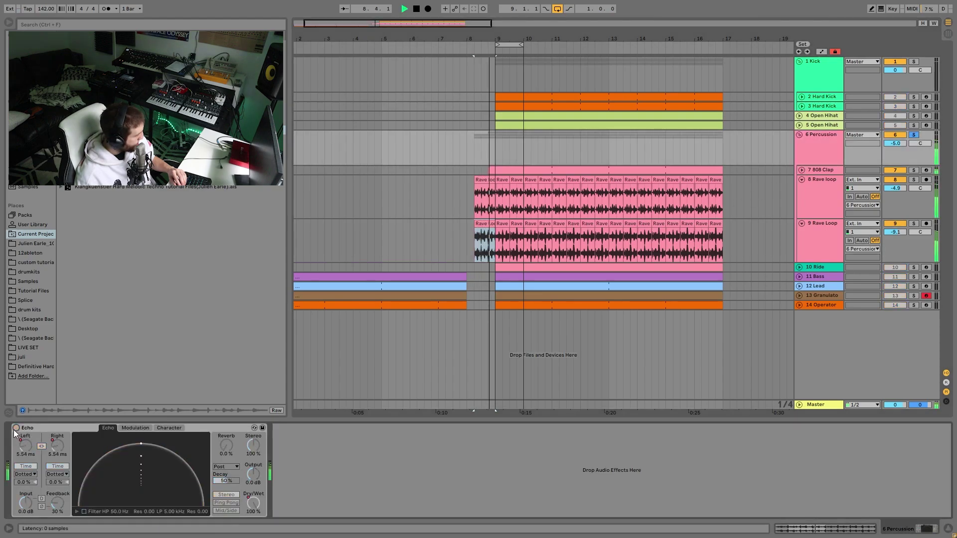
pyautogui.press('space')
pyautogui.click(16, 428)
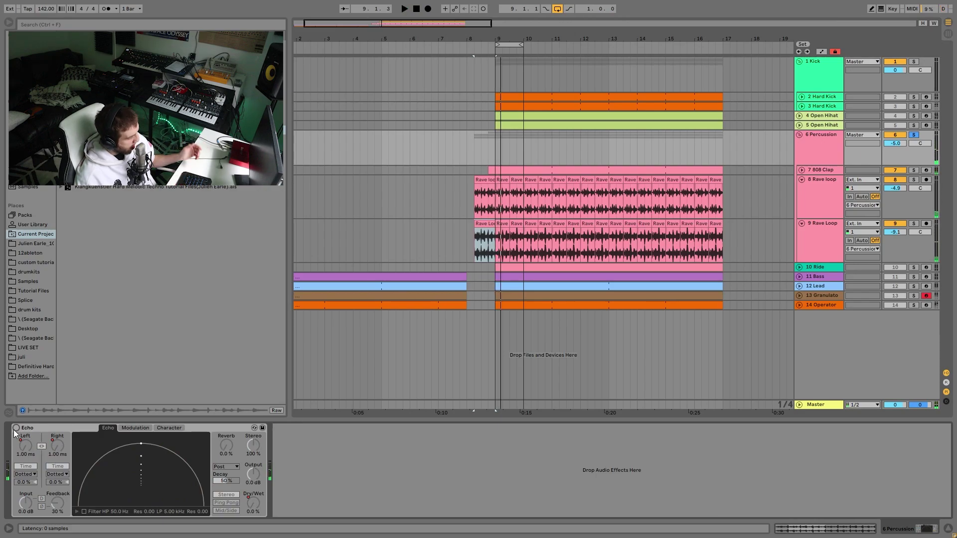
# Step: Show the Percussion group's Echo Dry/Wet automation in a new lane, along with its L Delay Time automation
pyautogui.click(483, 161)
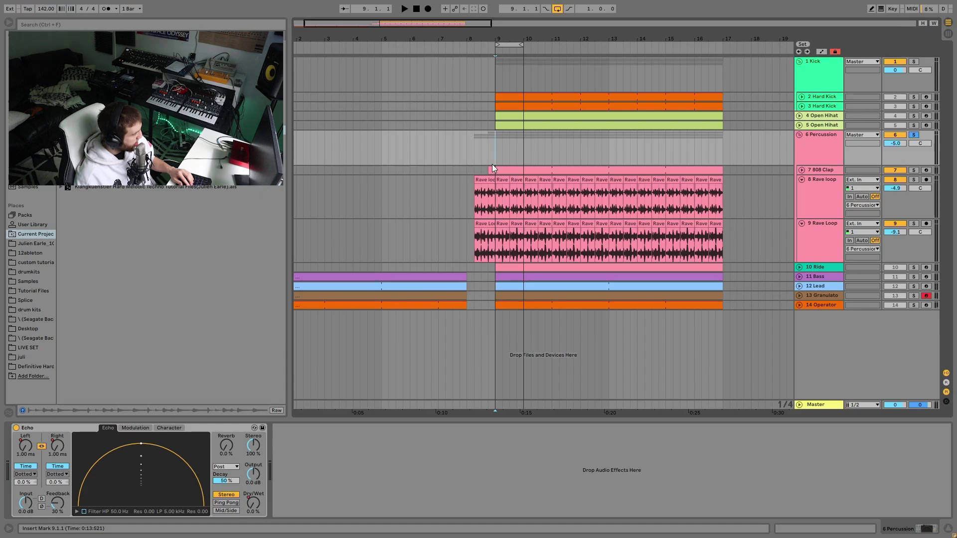
pyautogui.rightClick(252, 508)
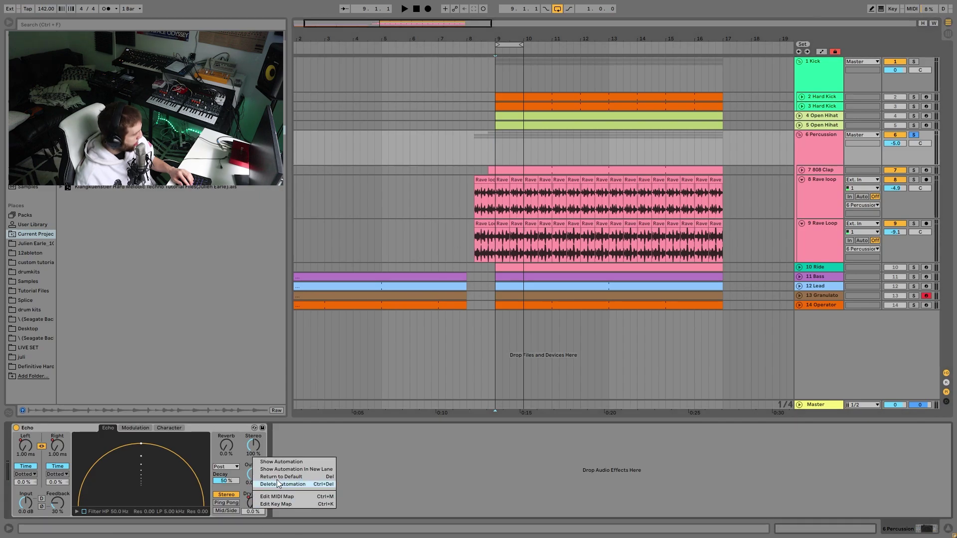
pyautogui.click(289, 470)
pyautogui.click(128, 493)
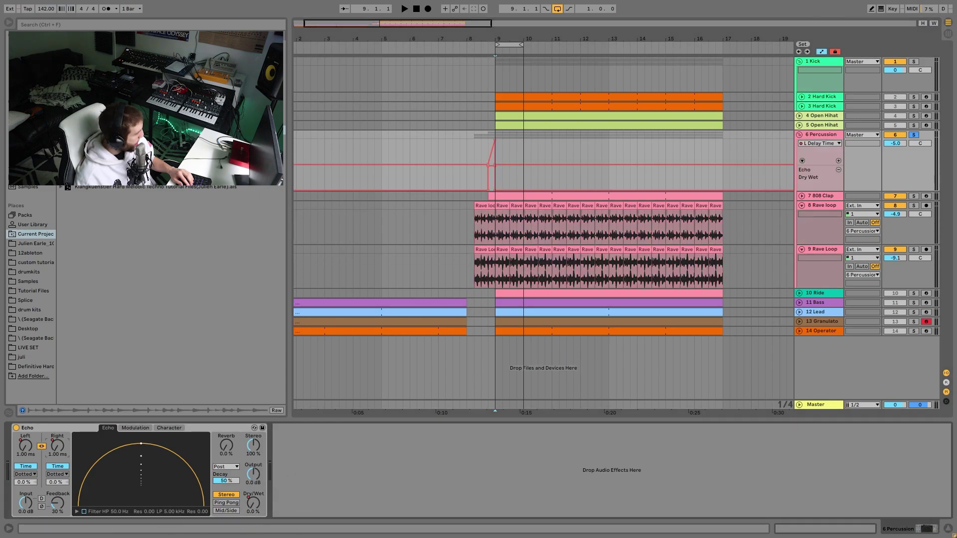
# Step: Play the Echo automation lead-in from 8.4.1 and from 8.2.3, first with the Percussion group soloed and finally in the full mix
pyautogui.click(486, 133)
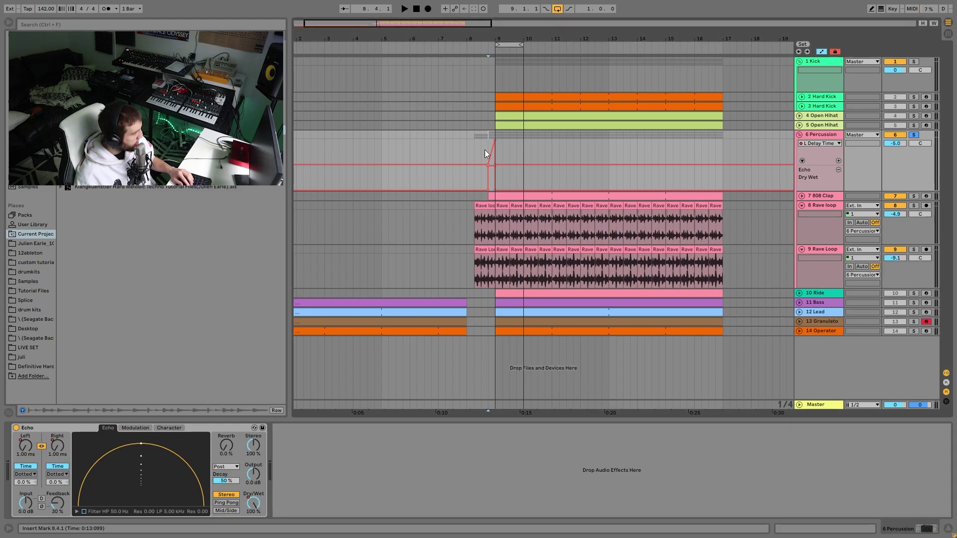
pyautogui.moveTo(488, 40); pyautogui.dragTo(511, 172)
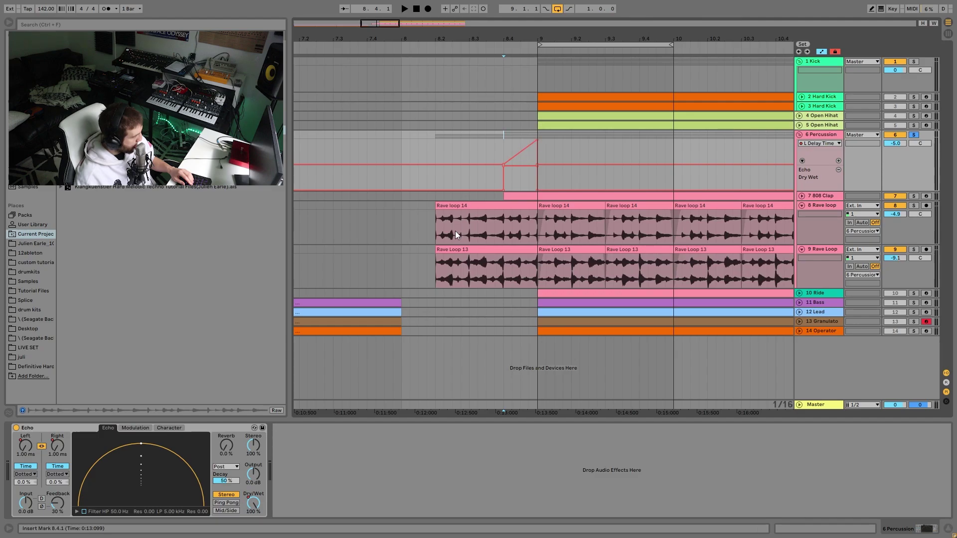
pyautogui.press('space')
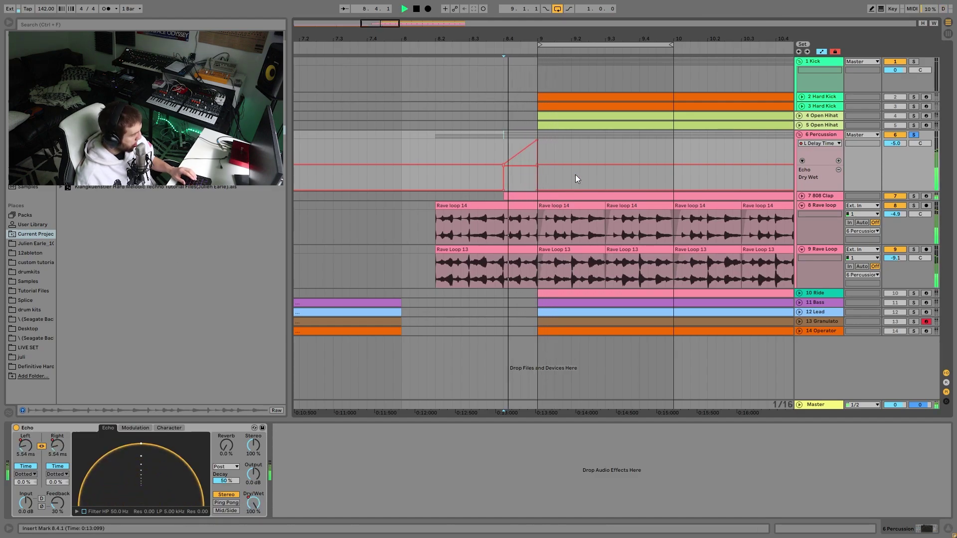
pyautogui.click(452, 151)
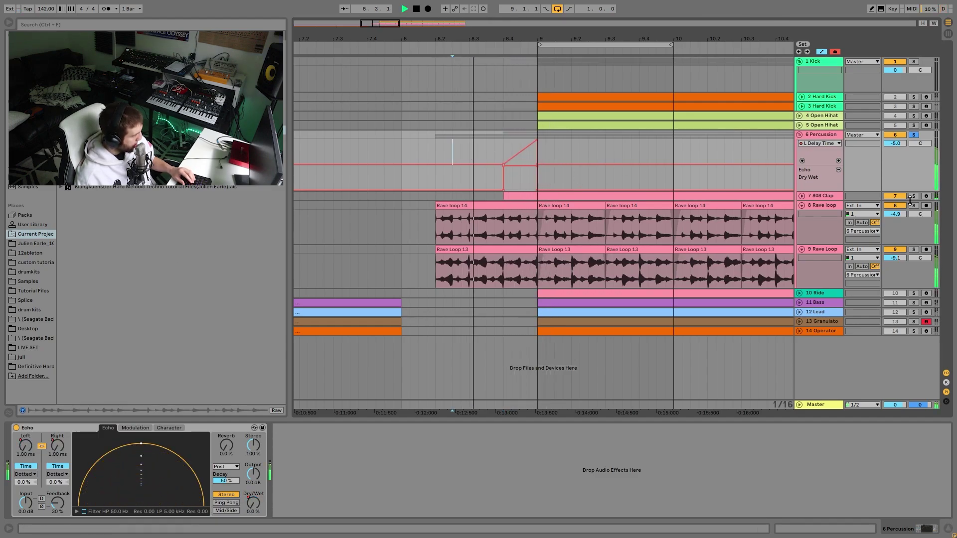
pyautogui.click(913, 135)
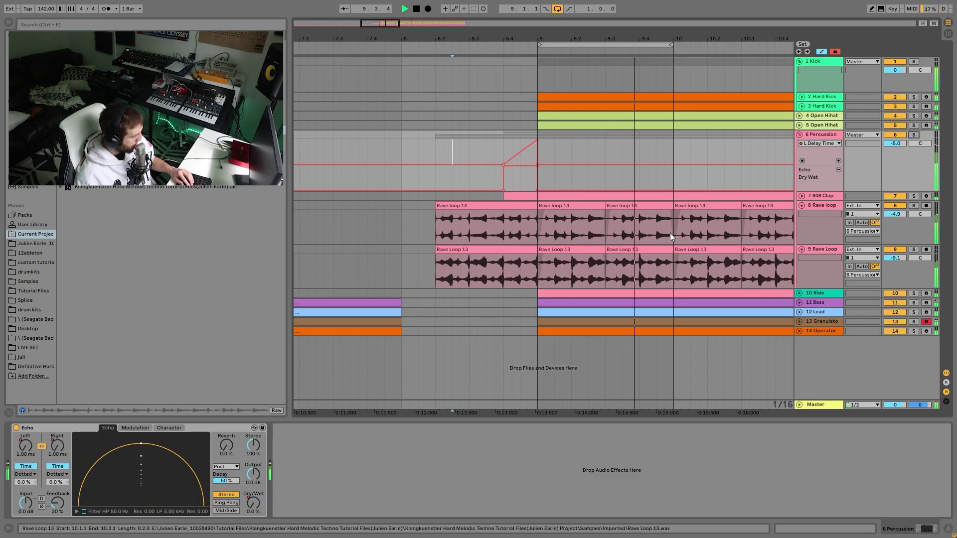
pyautogui.press('space')
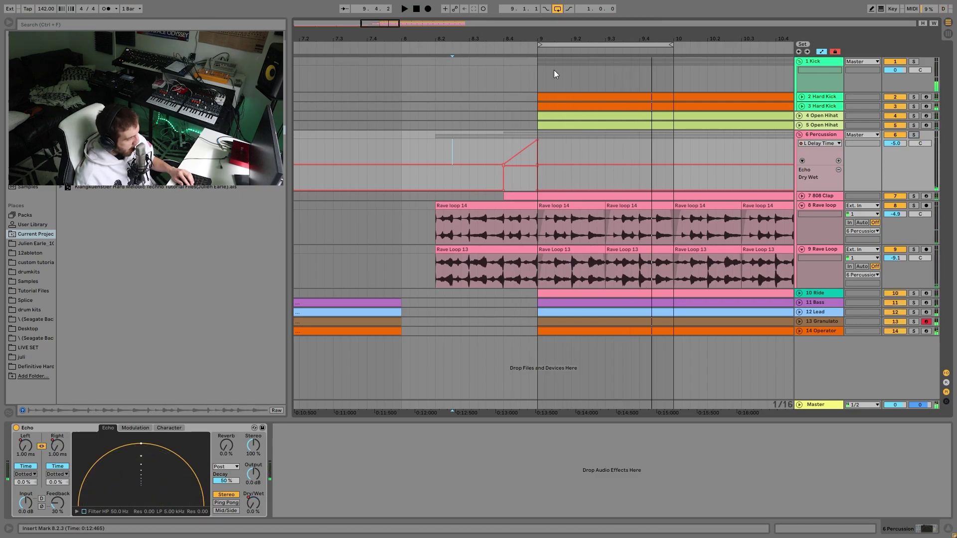
# Step: Set the loop to the eight bars from bar 9 to bar 17 and play the full mix from bar 7
pyautogui.moveTo(518, 42); pyautogui.dragTo(602, 46)
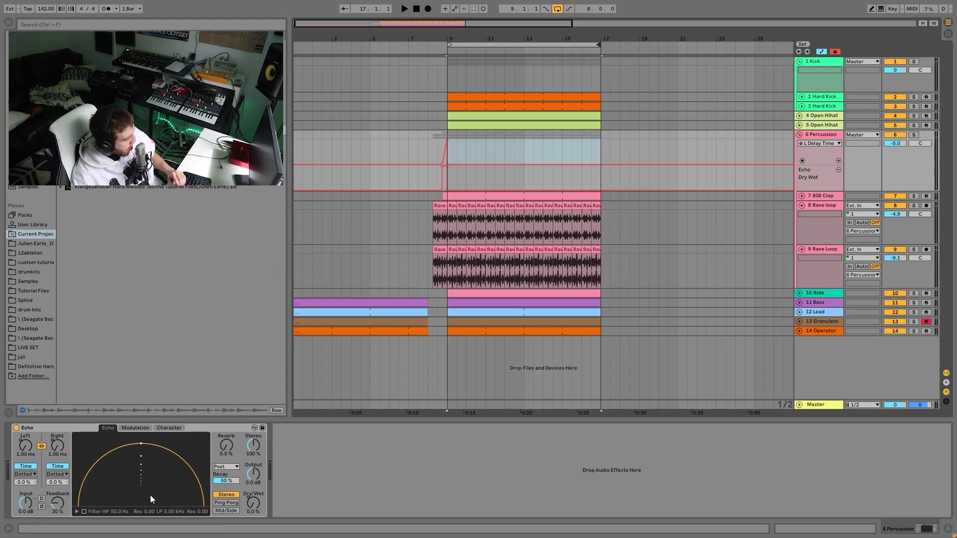
pyautogui.click(412, 152)
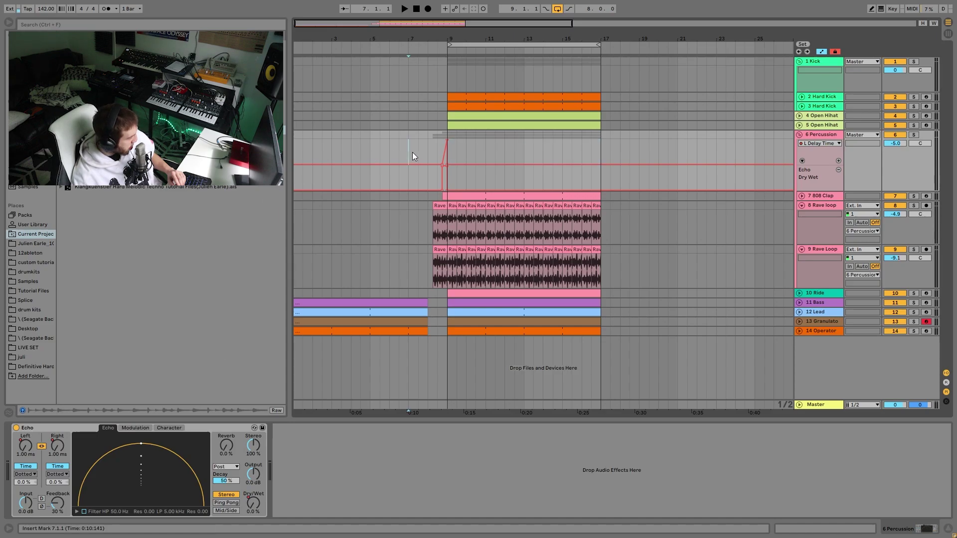
pyautogui.press('space')
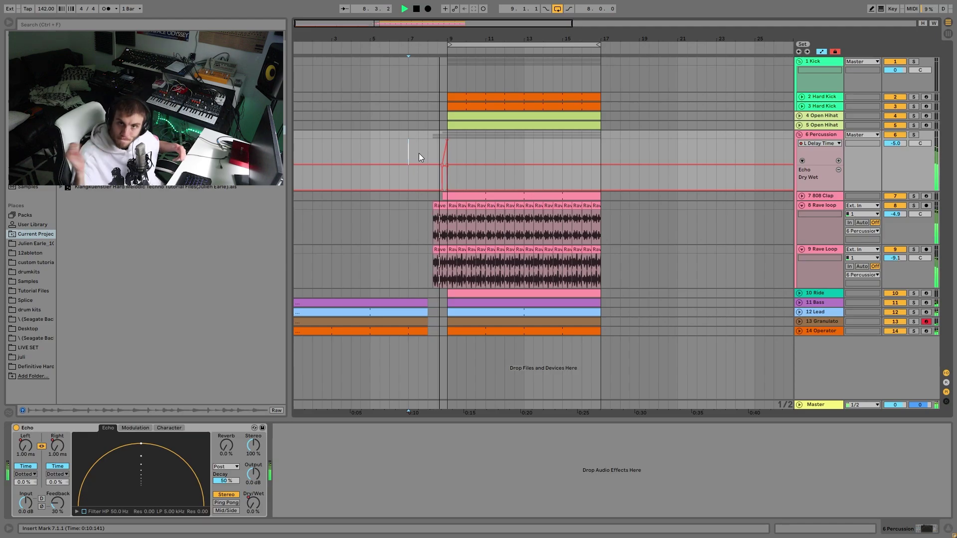
pyautogui.press('space')
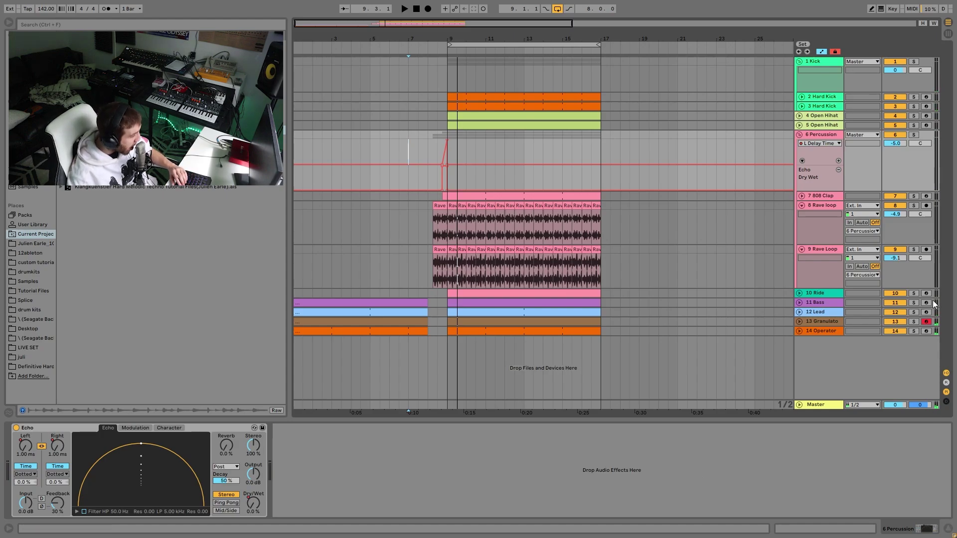
# Step: Solo the 10 Ride track, select its eight-bar clip and play it on its own
pyautogui.click(913, 293)
pyautogui.click(467, 293)
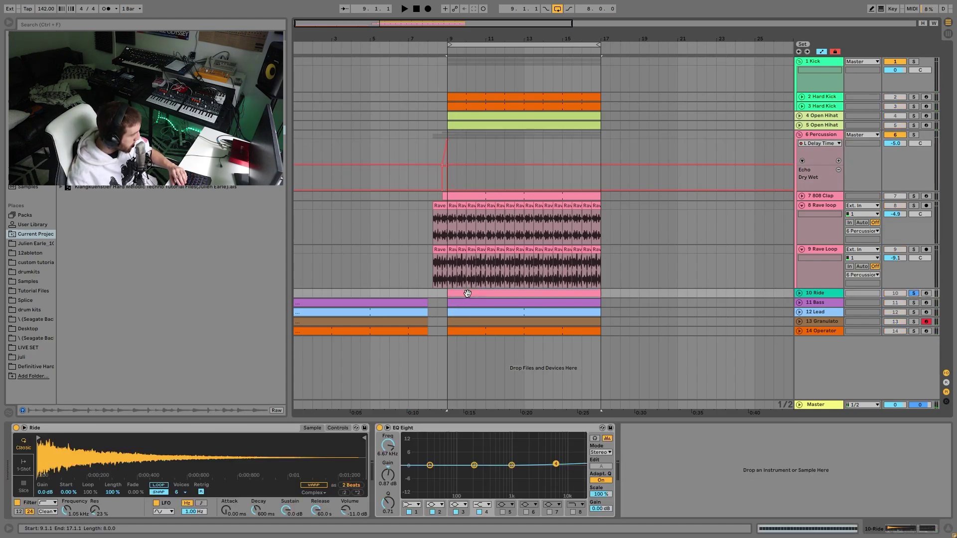
pyautogui.press('space')
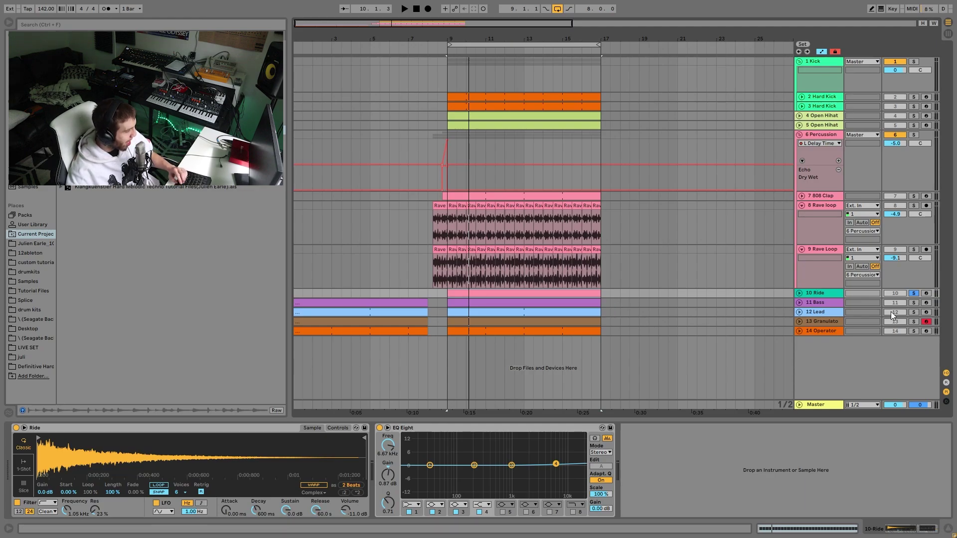
# Step: Switch the solo to 11 Bass during playback, unfold the track and open the notes of its clip at bar 9
pyautogui.press('space')
pyautogui.click(916, 302)
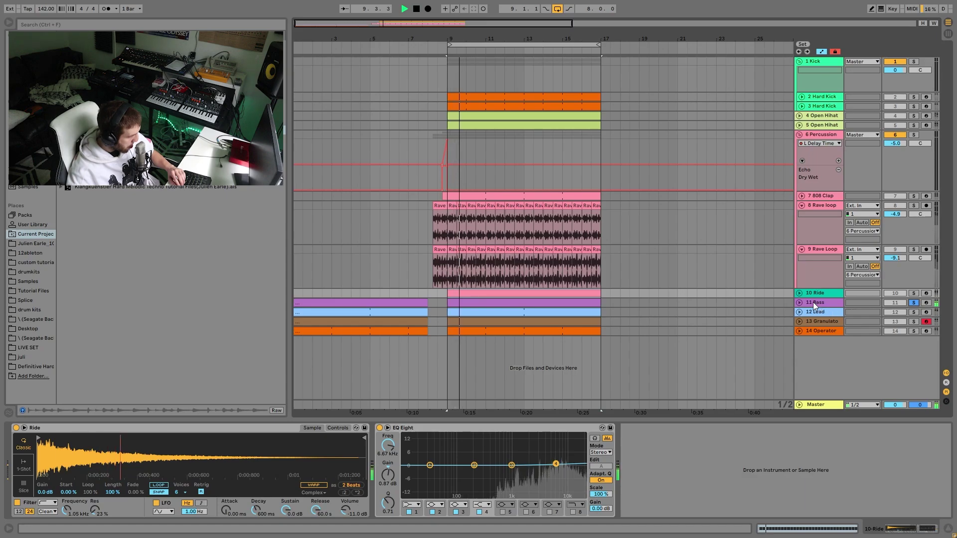
pyautogui.click(799, 302)
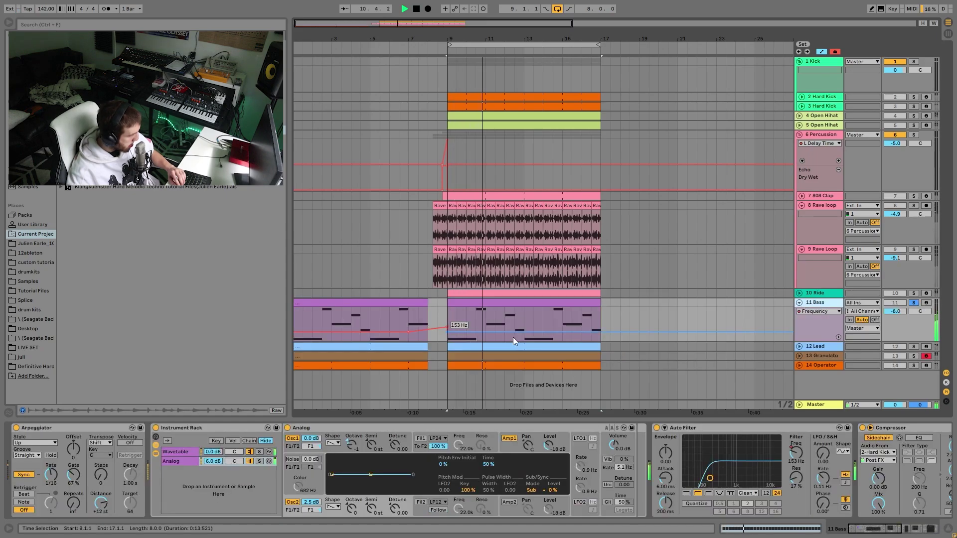
pyautogui.doubleClick(501, 312)
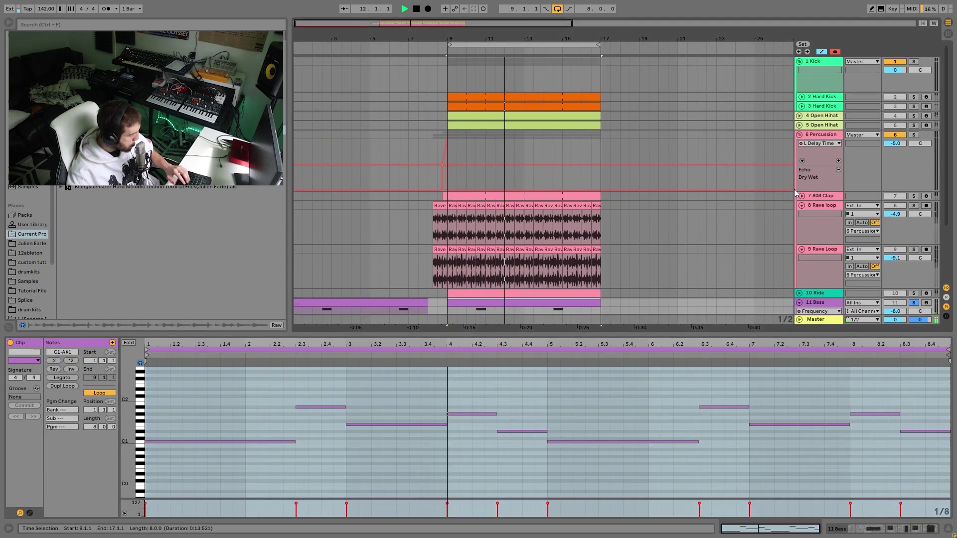
pyautogui.scroll(-3, 903, 173)
pyautogui.scroll(-1, 903, 173)
pyautogui.press('space')
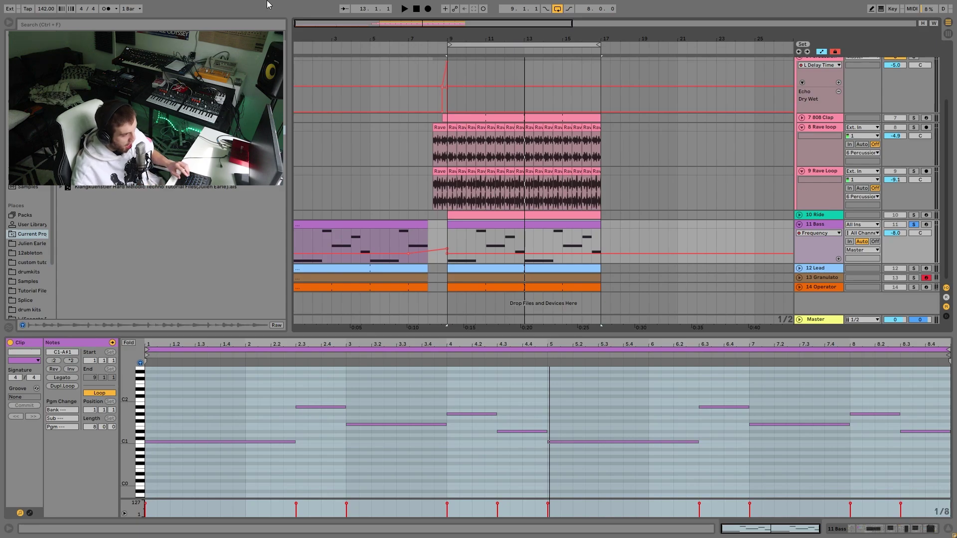
pyautogui.scroll(5, 629, 127)
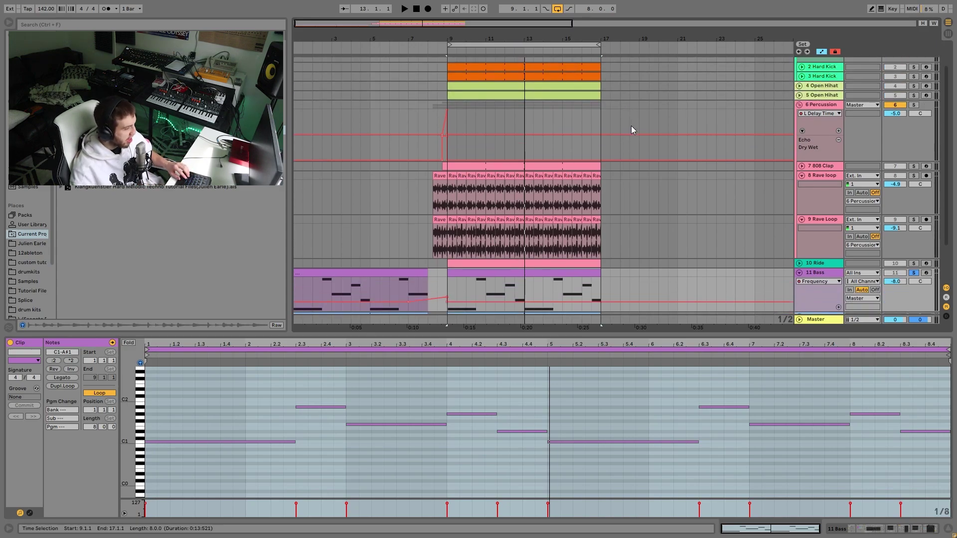
pyautogui.scroll(-1, 631, 126)
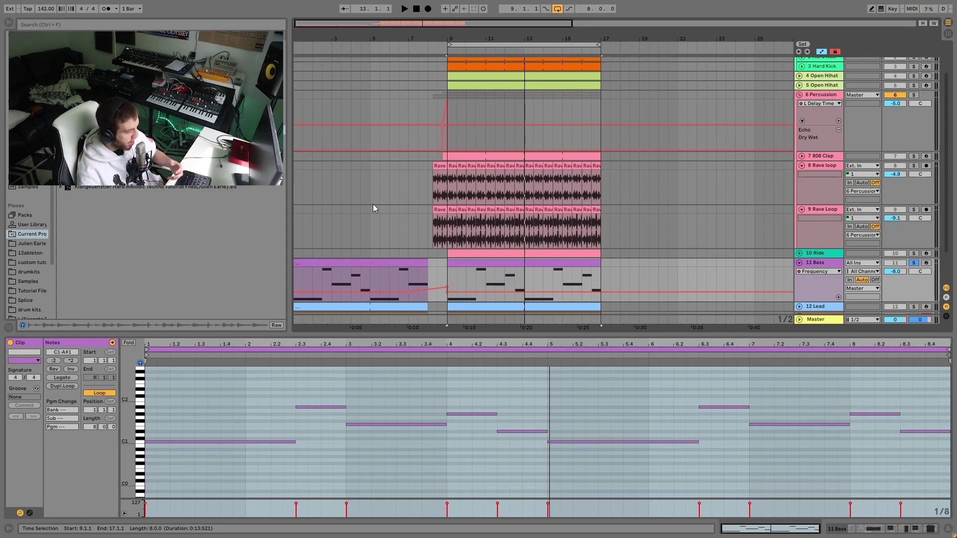
pyautogui.scroll(4, 381, 207)
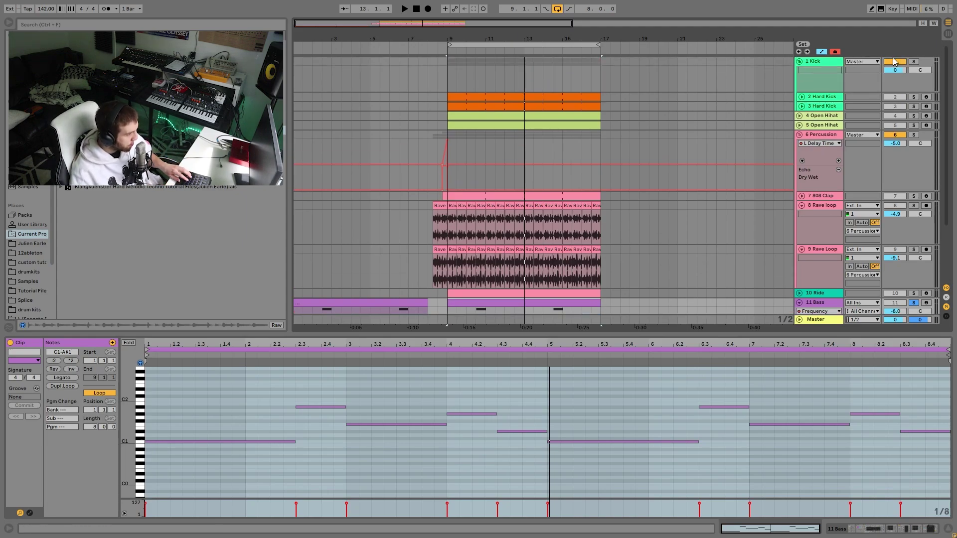
# Step: Solo the 1 Kick group alongside 11 Bass, play both from bar 9 and show the devices of 3 Hard Kick
pyautogui.click(919, 64)
pyautogui.press('space')
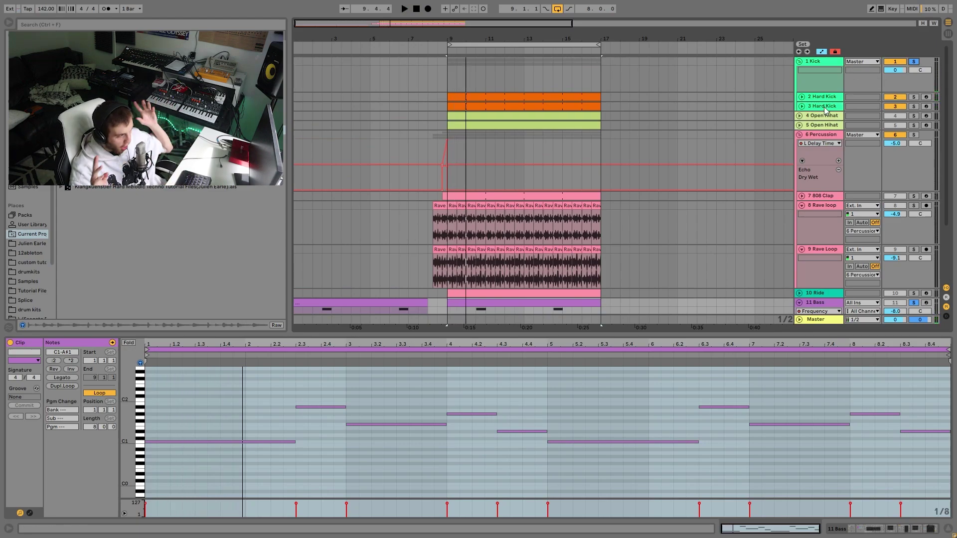
pyautogui.press('space')
pyautogui.scroll(-3, 824, 107)
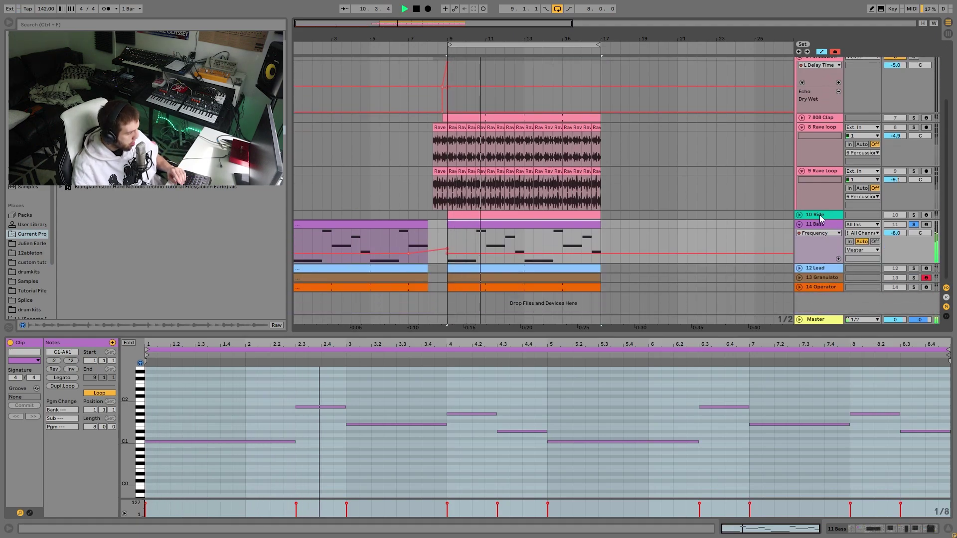
pyautogui.scroll(3, 833, 153)
pyautogui.click(821, 106)
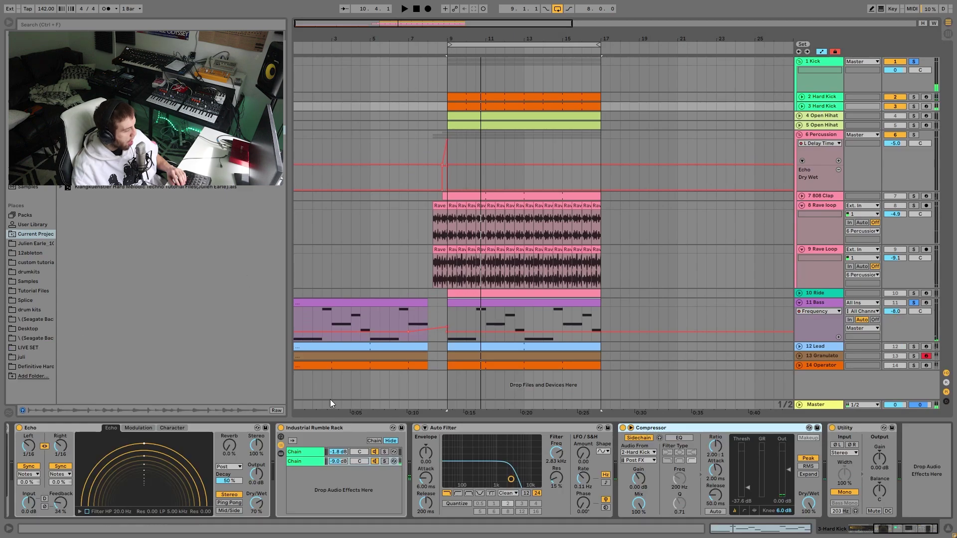
pyautogui.press('space')
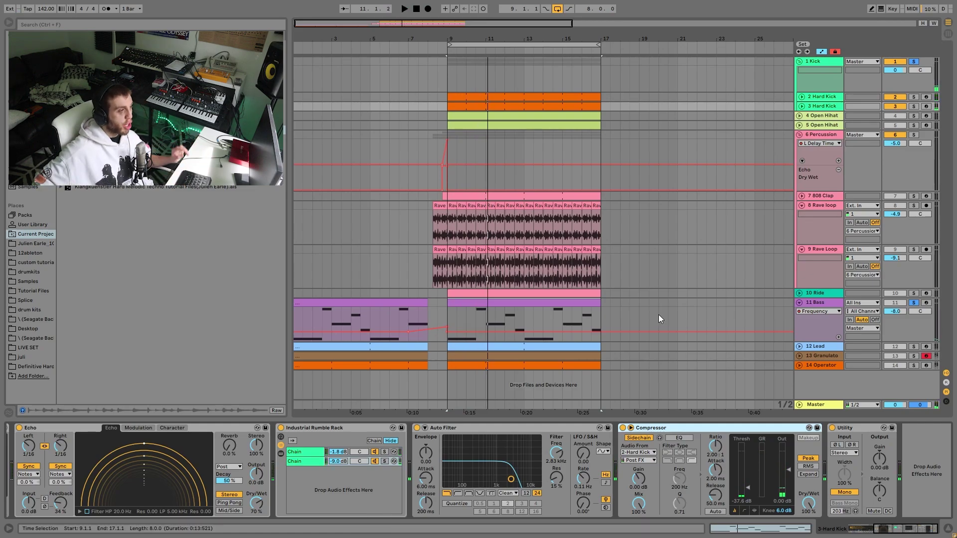
# Step: Remove the solo from the 1 Kick group and show the device chain of 11 Bass
pyautogui.click(915, 60)
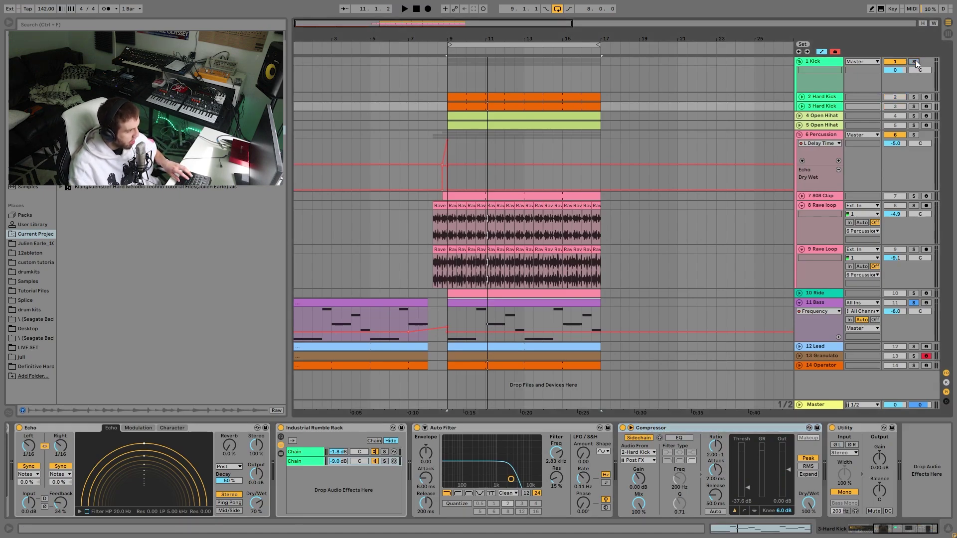
pyautogui.click(833, 301)
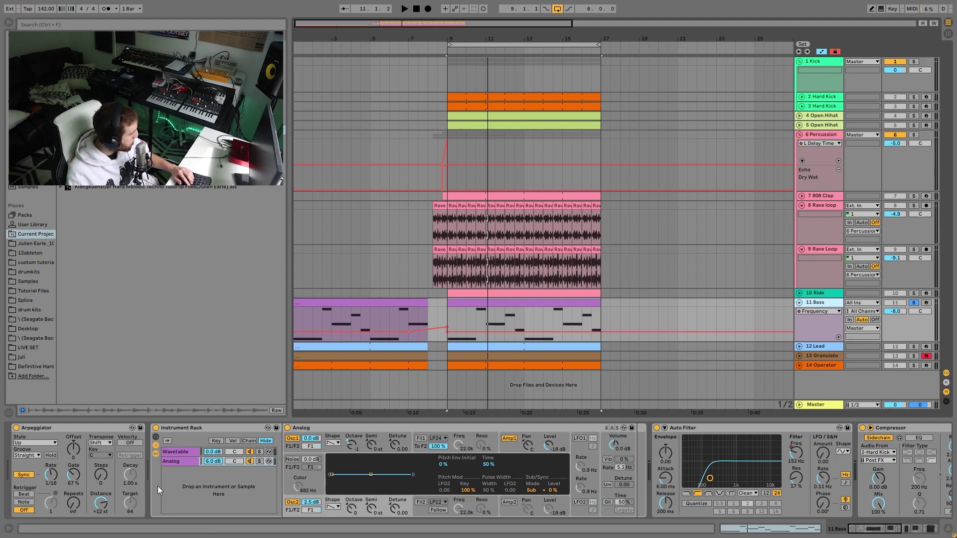
# Step: Open the bass clip at bar 9 and go through its melody notes C1, A#1, F1, G#1 and D#1 one by one
pyautogui.doubleClick(554, 305)
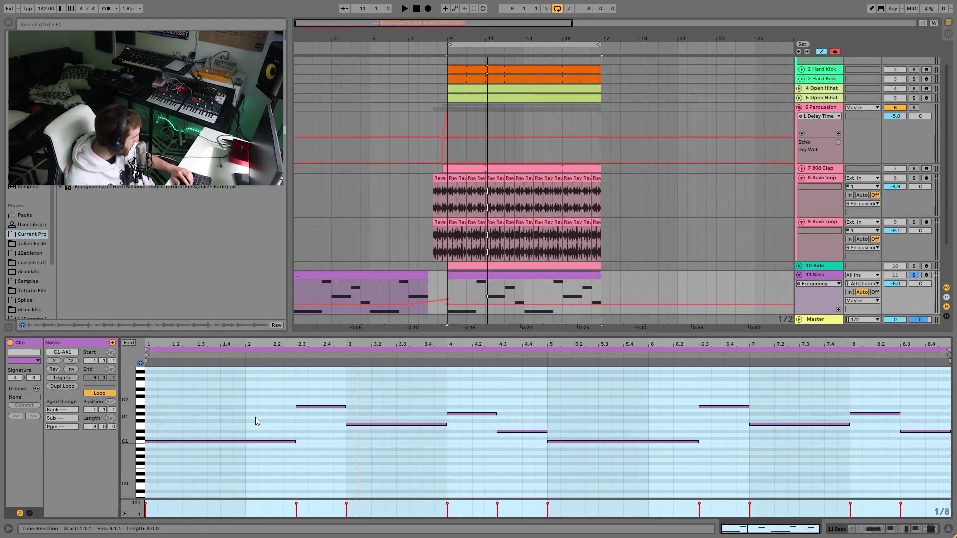
pyautogui.click(258, 442)
pyautogui.click(308, 380)
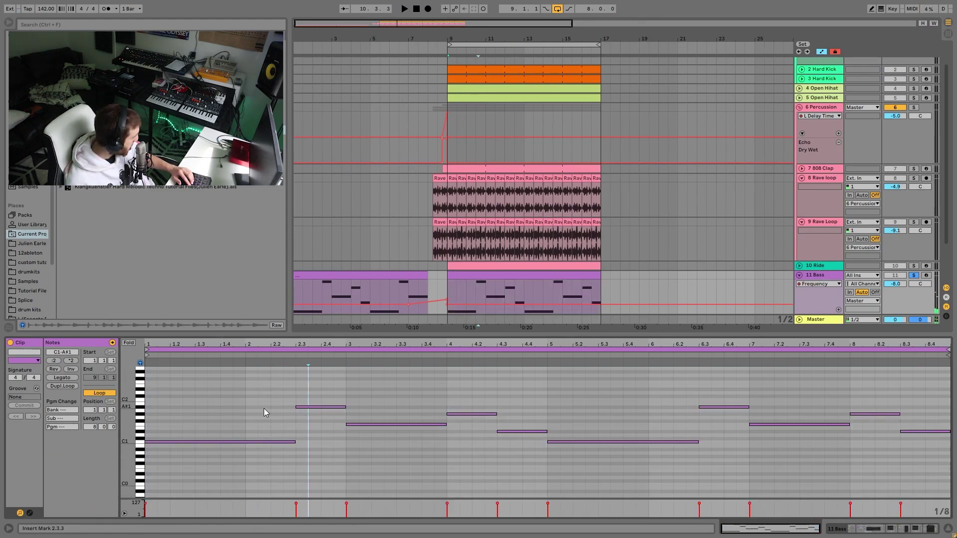
pyautogui.click(257, 442)
pyautogui.click(331, 406)
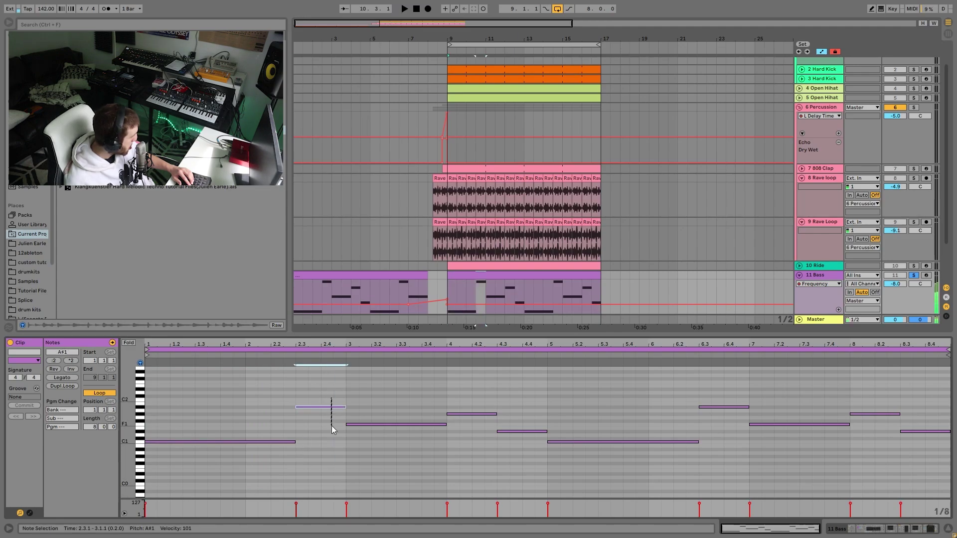
pyautogui.click(374, 424)
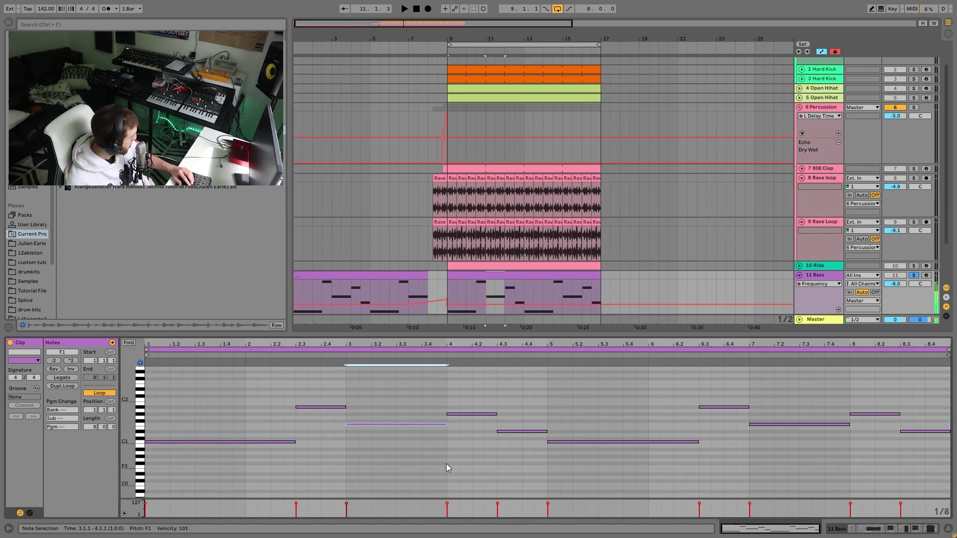
pyautogui.click(473, 414)
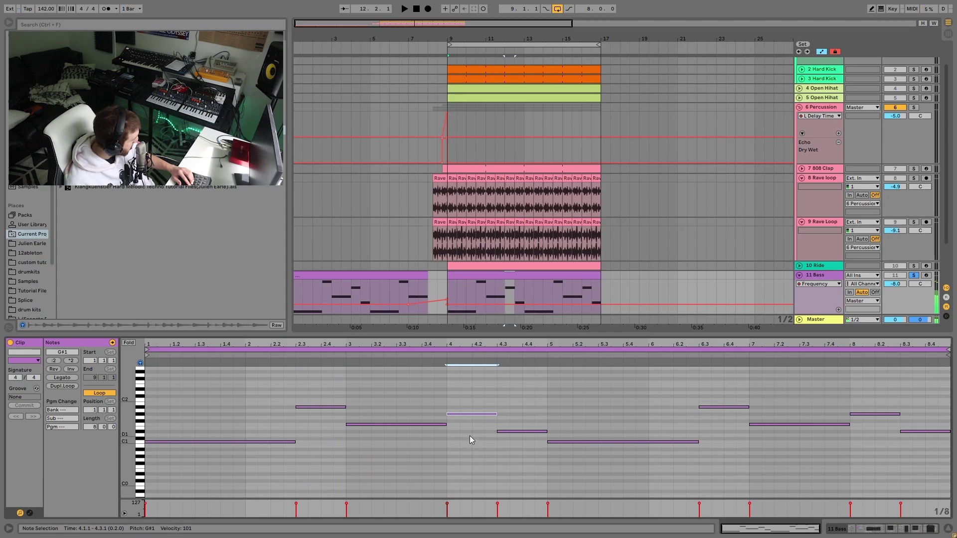
pyautogui.click(513, 431)
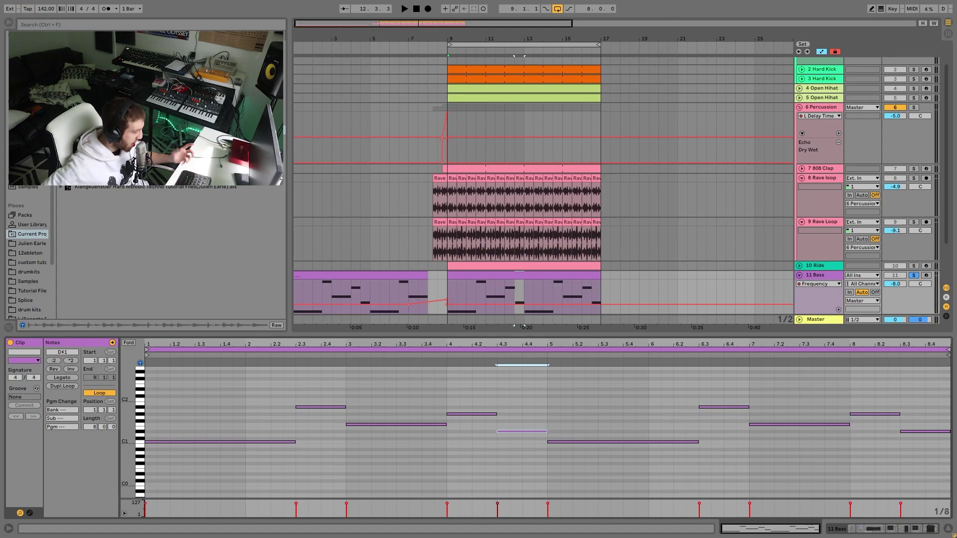
# Step: Play the soloed bass clip from bar 9, then select its C1, F1 and G#1 notes in turn
pyautogui.press('space')
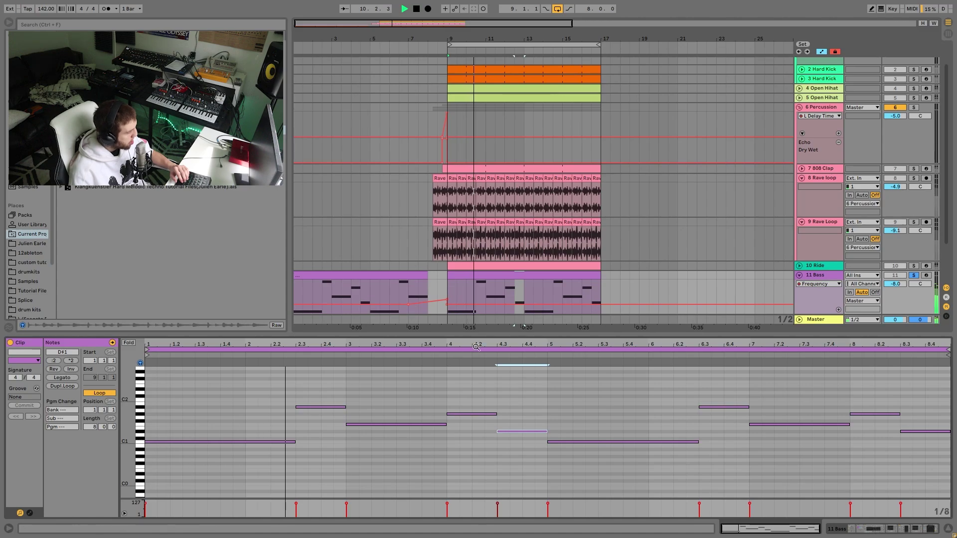
pyautogui.press('space')
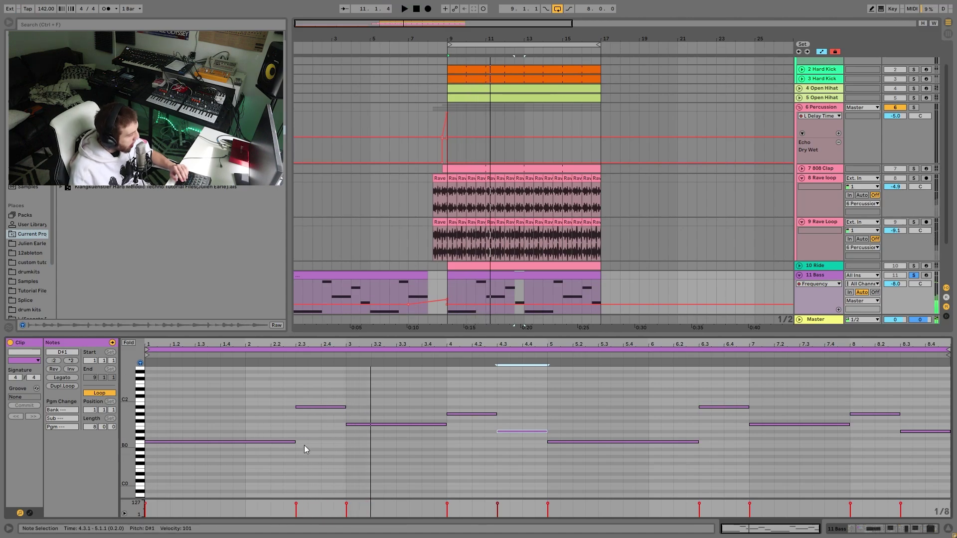
pyautogui.click(290, 442)
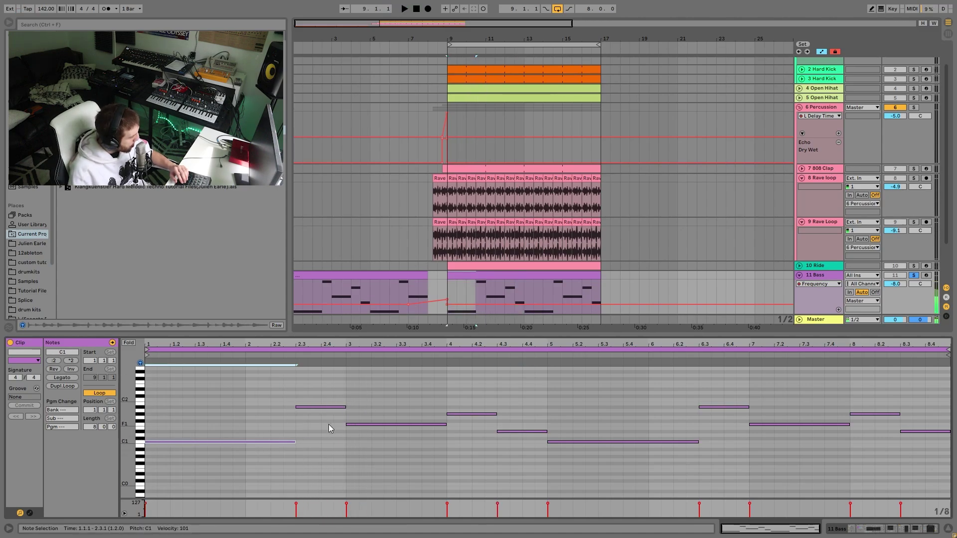
pyautogui.click(349, 425)
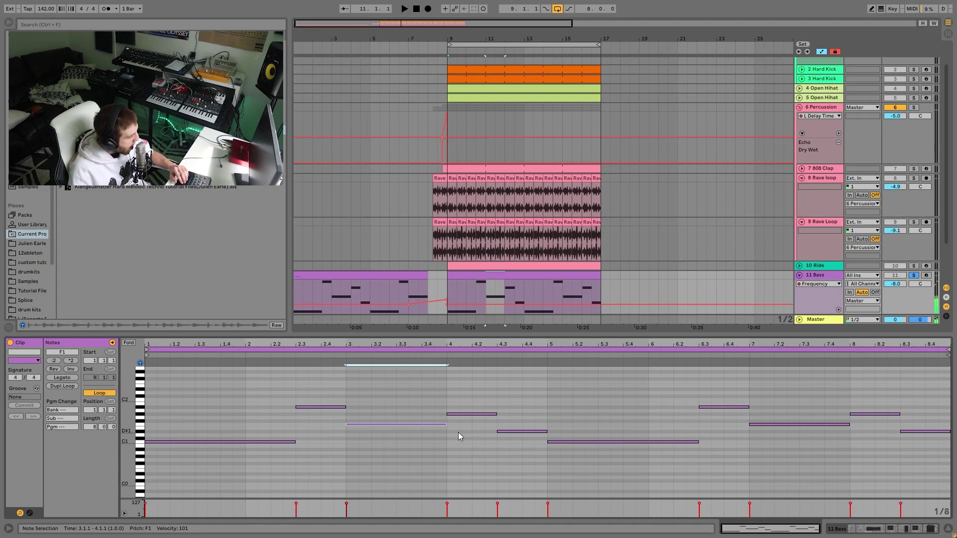
pyautogui.moveTo(464, 404); pyautogui.dragTo(487, 448)
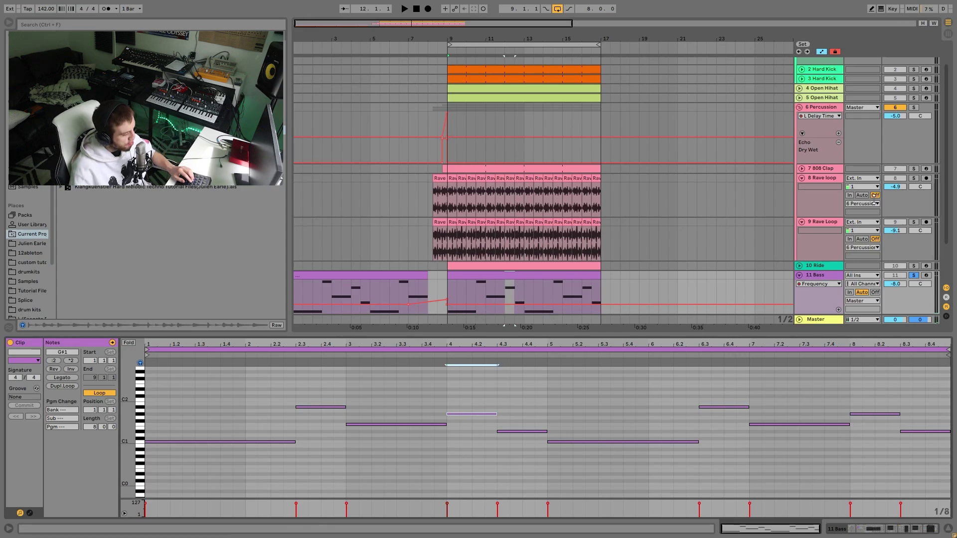
# Step: Compare the bass clip's notes with the track's Arpeggiator device and play the soloed bass from bar 9
pyautogui.click(809, 278)
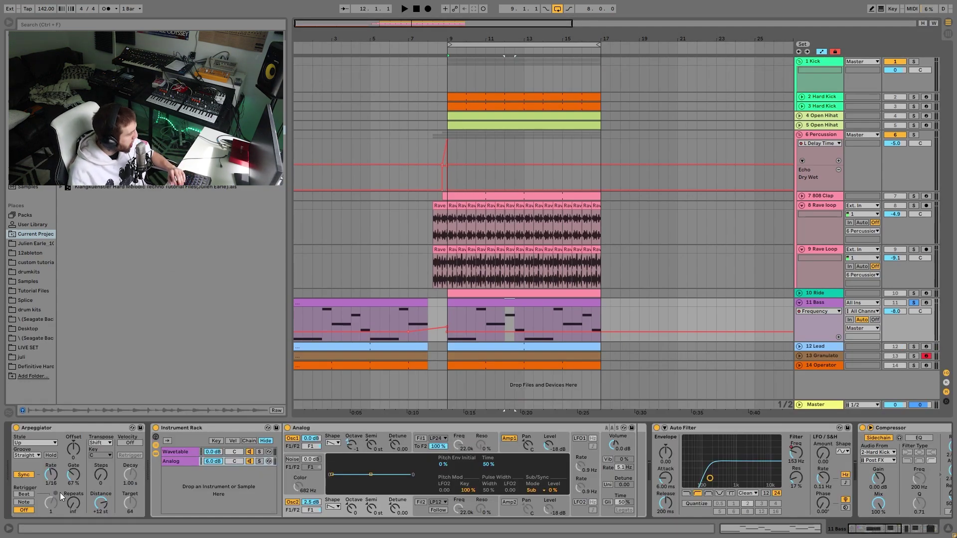
pyautogui.click(506, 298)
pyautogui.doubleClick(506, 298)
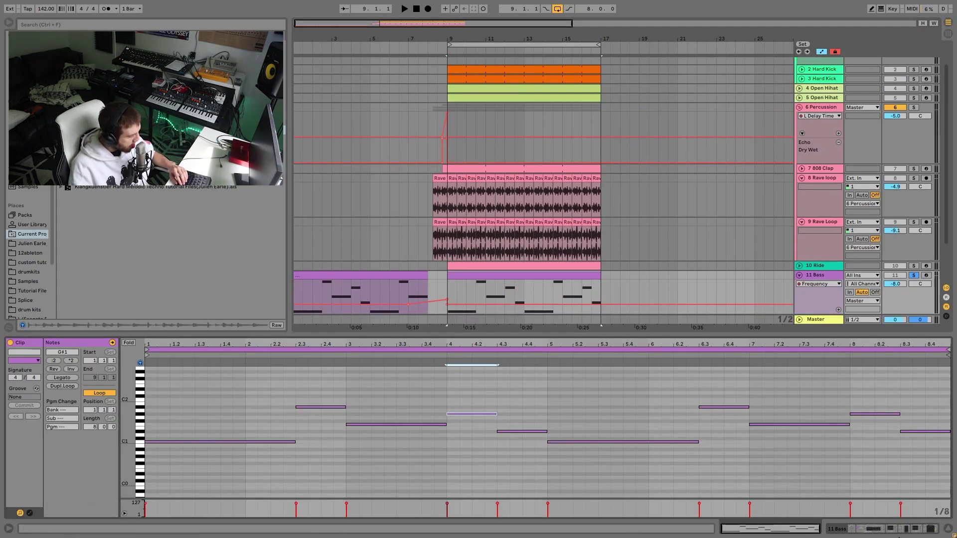
pyautogui.click(881, 532)
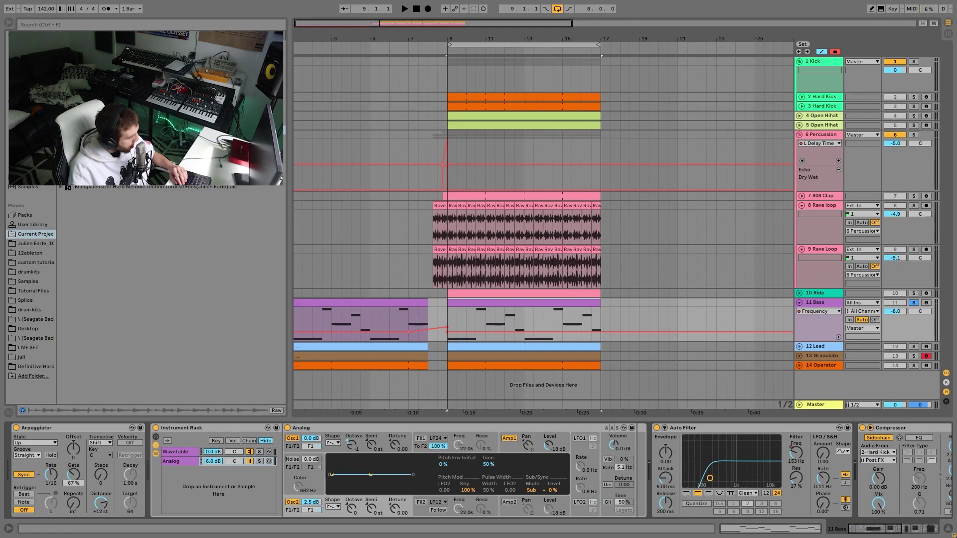
pyautogui.press('space')
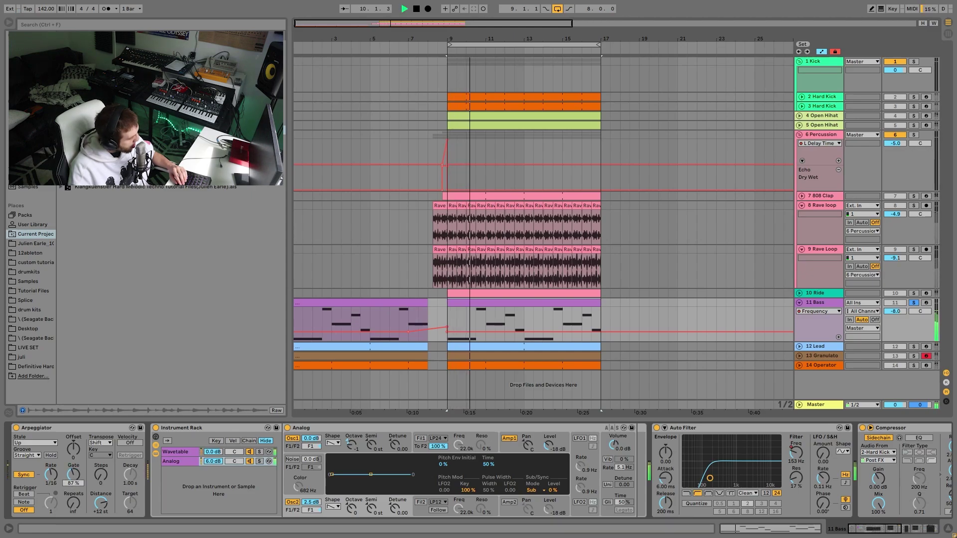
pyautogui.press('space')
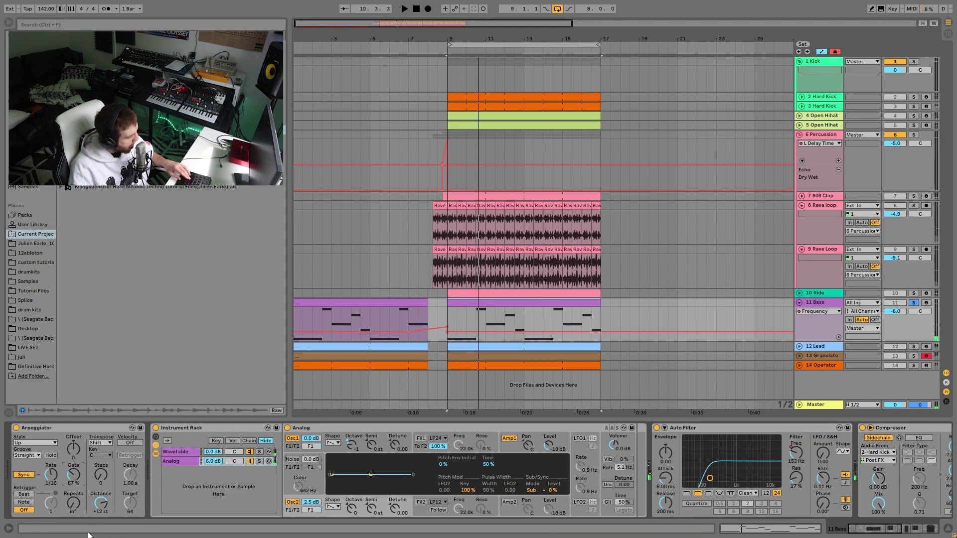
# Step: Solo the Wavetable chain in the bass Instrument Rack and play it from bar 9
pyautogui.click(260, 452)
pyautogui.press('space')
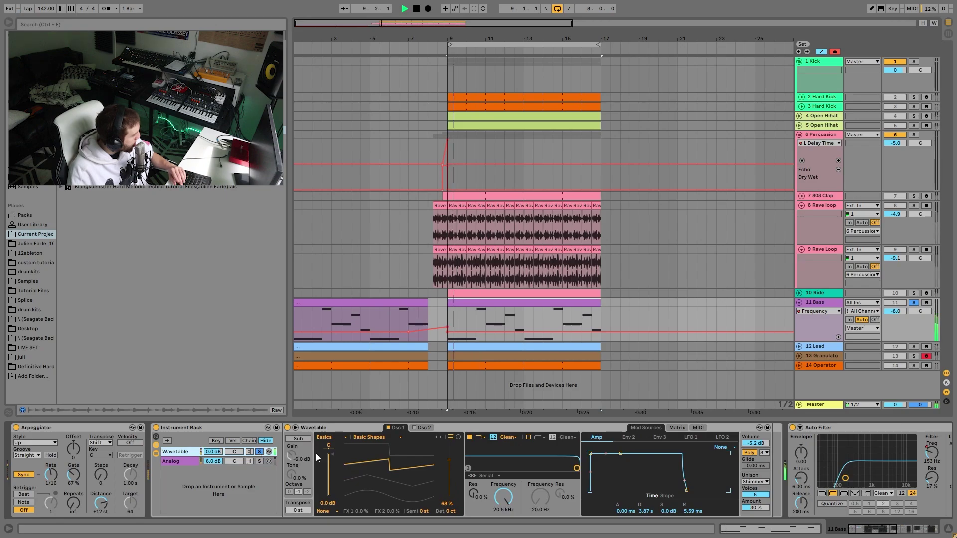
pyautogui.press('space')
pyautogui.press('space')
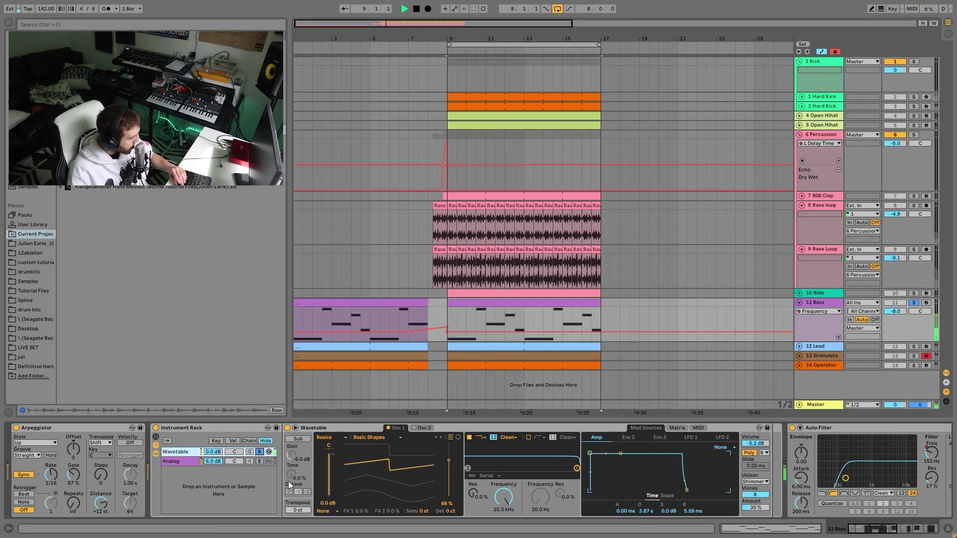
# Step: Move the rack solo to the Analog chain and play it, then unsolo it to hear both chains together
pyautogui.click(259, 461)
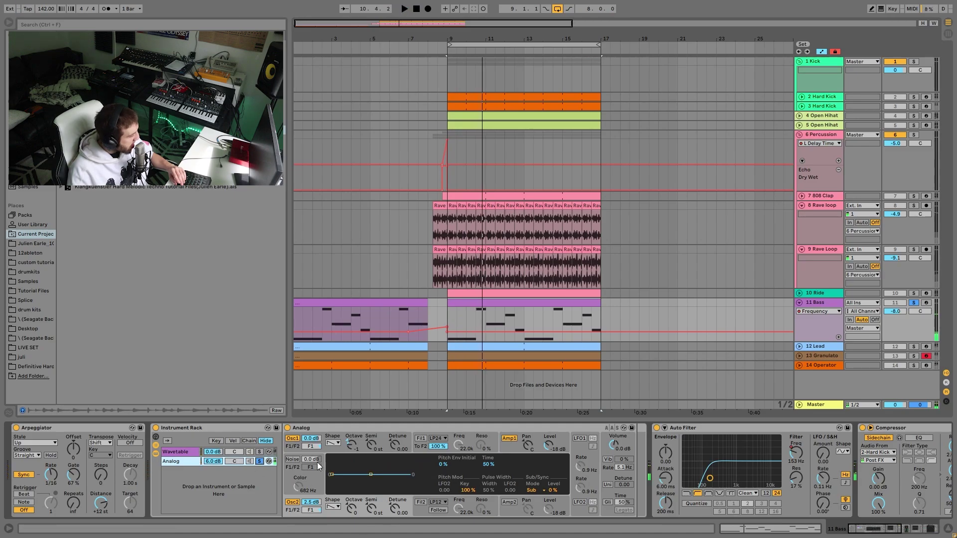
pyautogui.press('space')
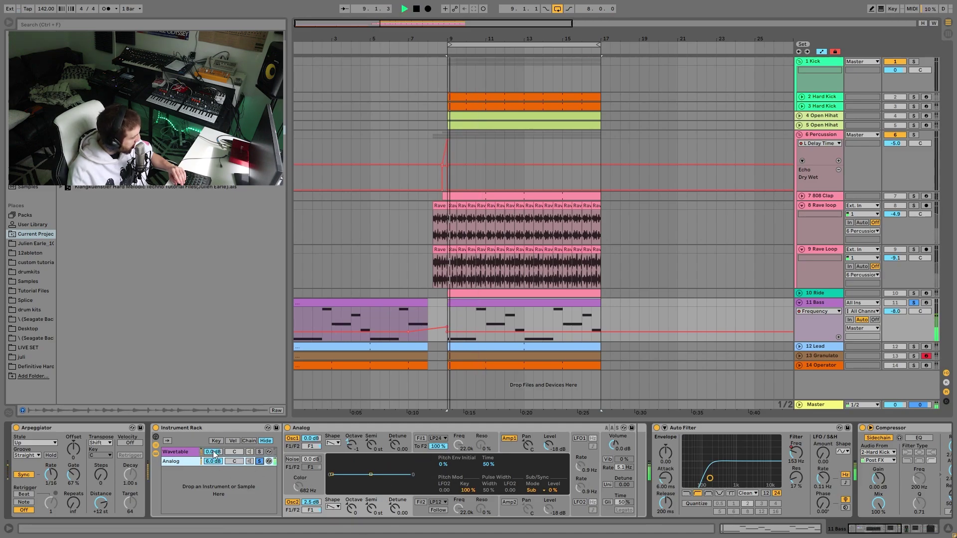
pyautogui.click(260, 463)
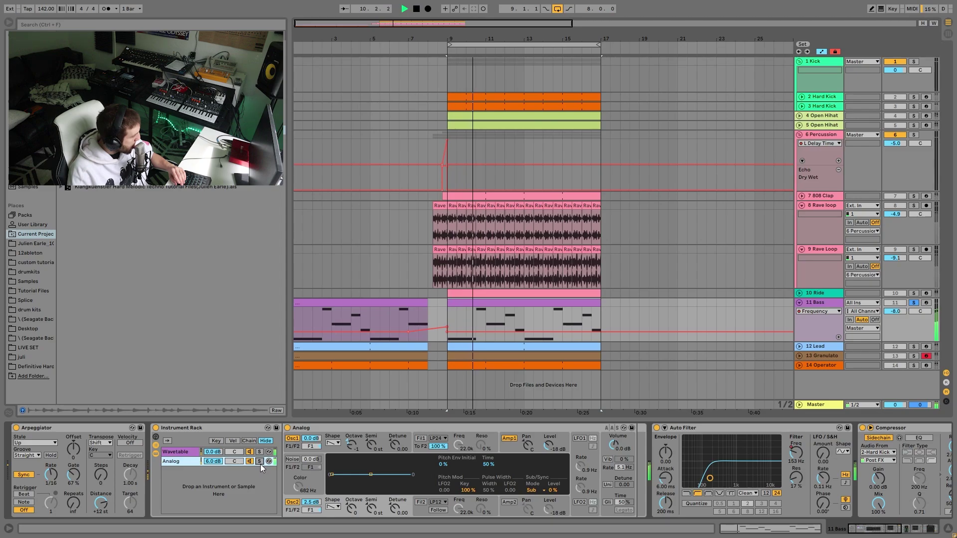
pyautogui.press('space')
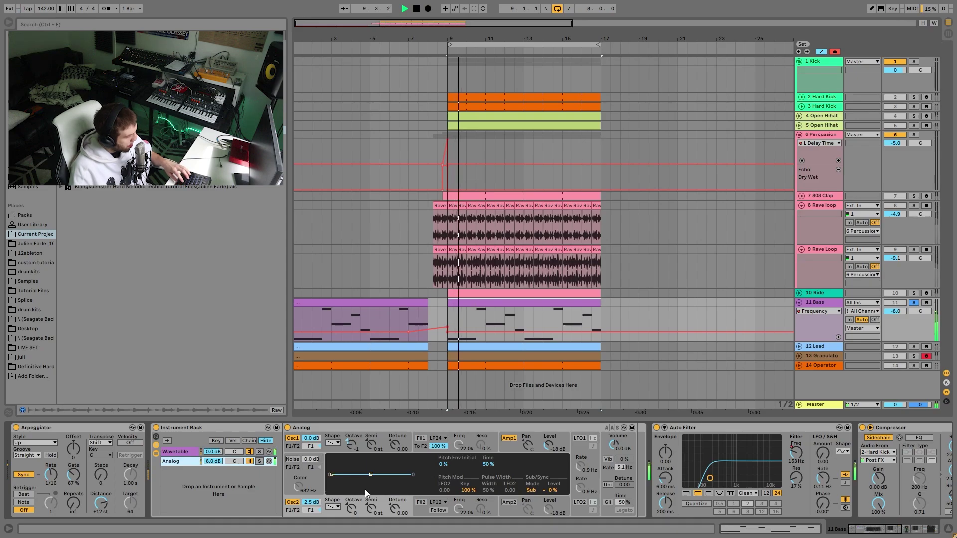
# Step: Replay the Analog chain on its own, switch the solo to Wavetable, then unsolo it and play both bass layers
pyautogui.scroll(-2, 365, 489)
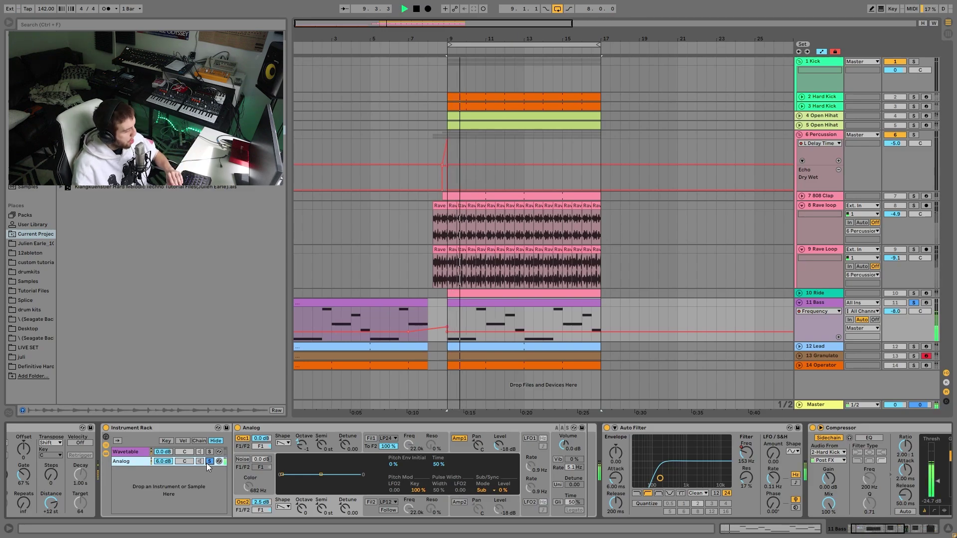
pyautogui.press('space')
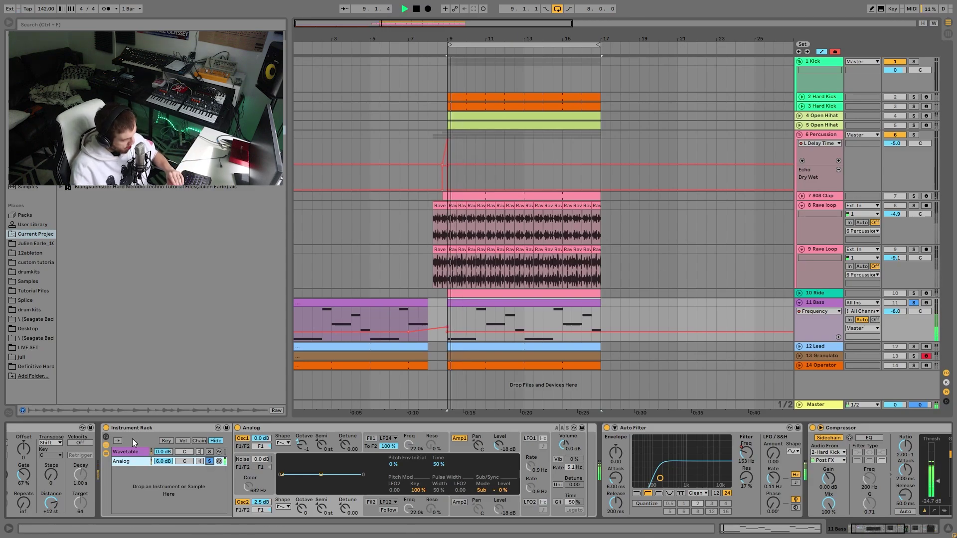
pyautogui.click(210, 452)
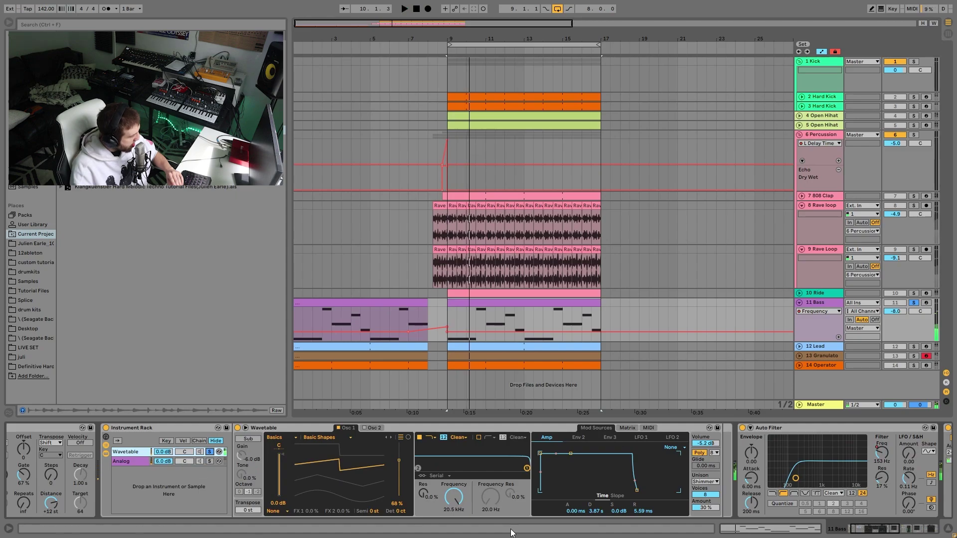
pyautogui.click(209, 452)
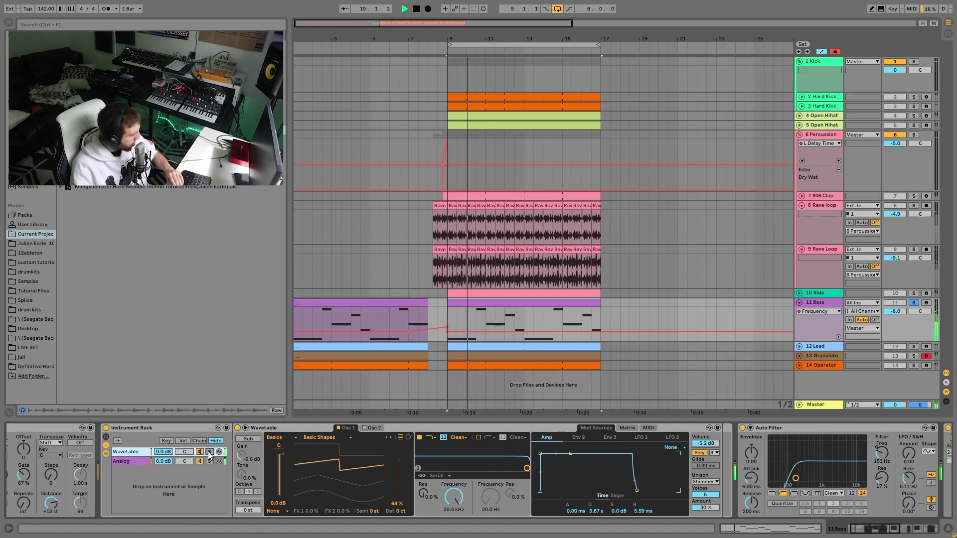
pyautogui.press('space')
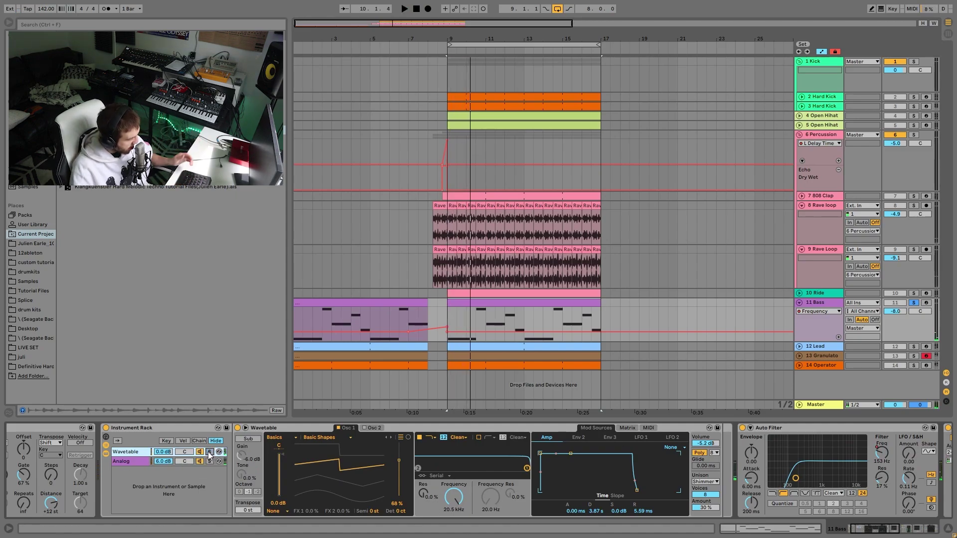
# Step: Examine the bass's Auto Filter and sidechain Compressor, then play the bass together with the second Hard Kick track soloed
pyautogui.hscroll(5, 594, 461)
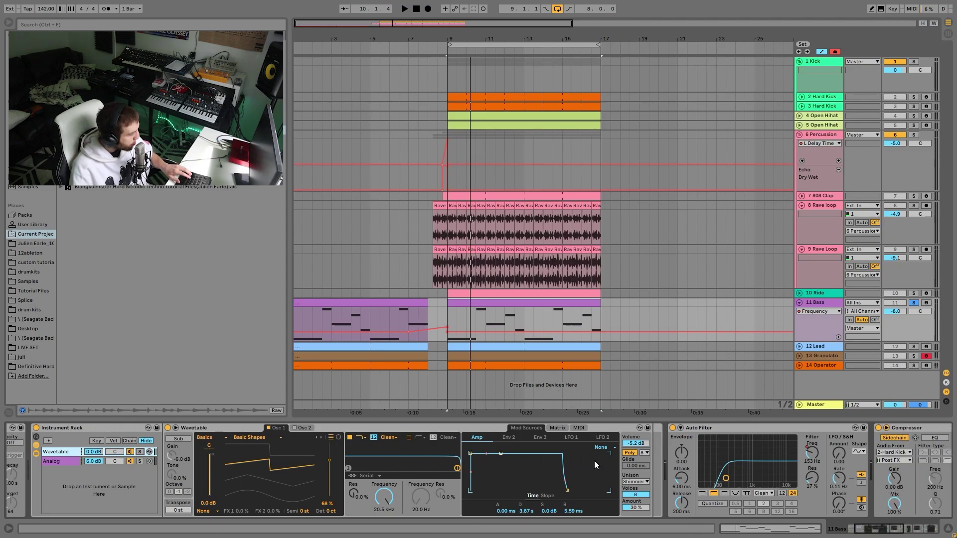
pyautogui.hscroll(7, 597, 464)
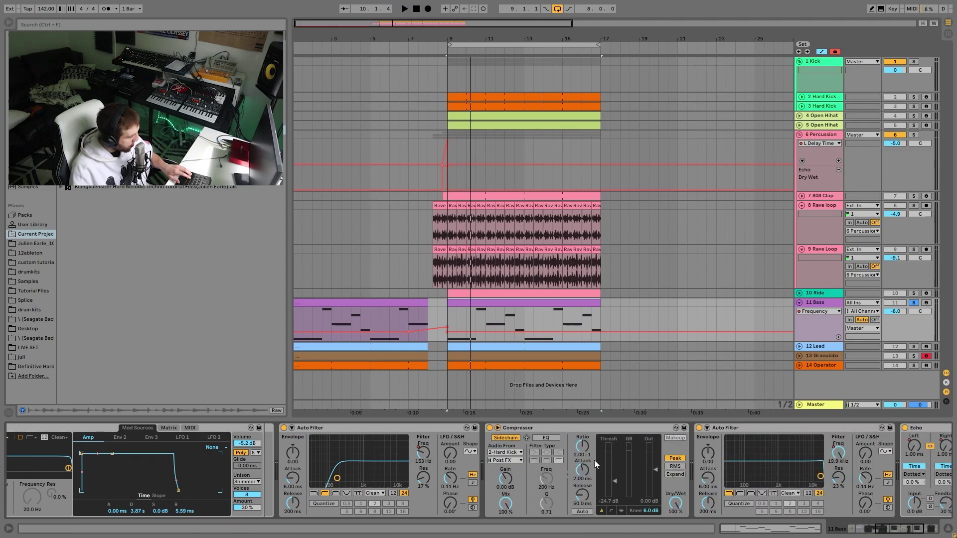
pyautogui.hscroll(-6, 594, 459)
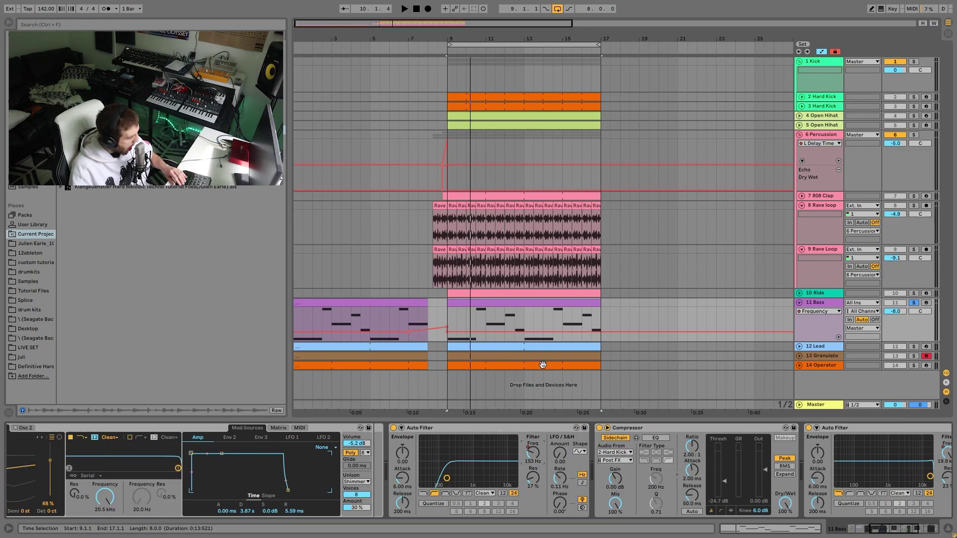
pyautogui.click(914, 106)
pyautogui.press('space')
pyautogui.click(914, 106)
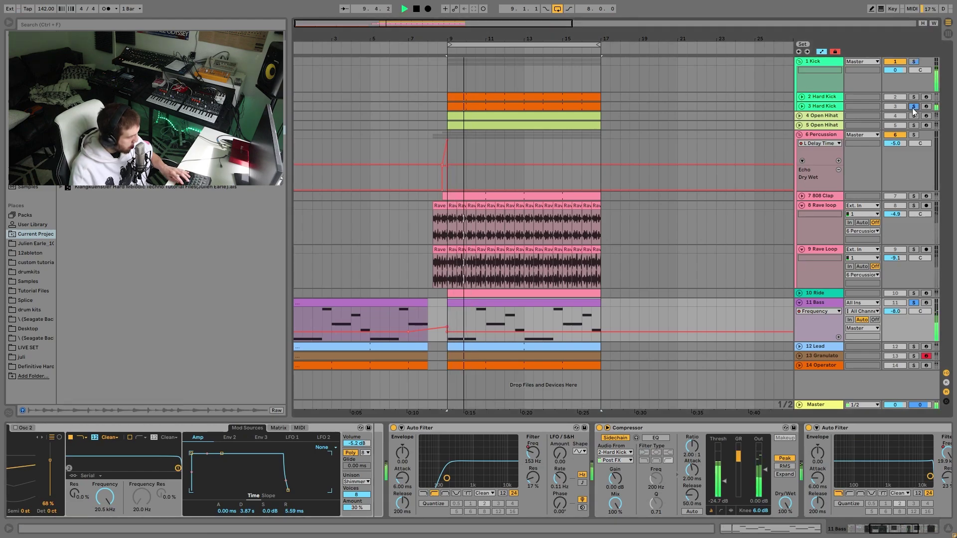
pyautogui.press('space')
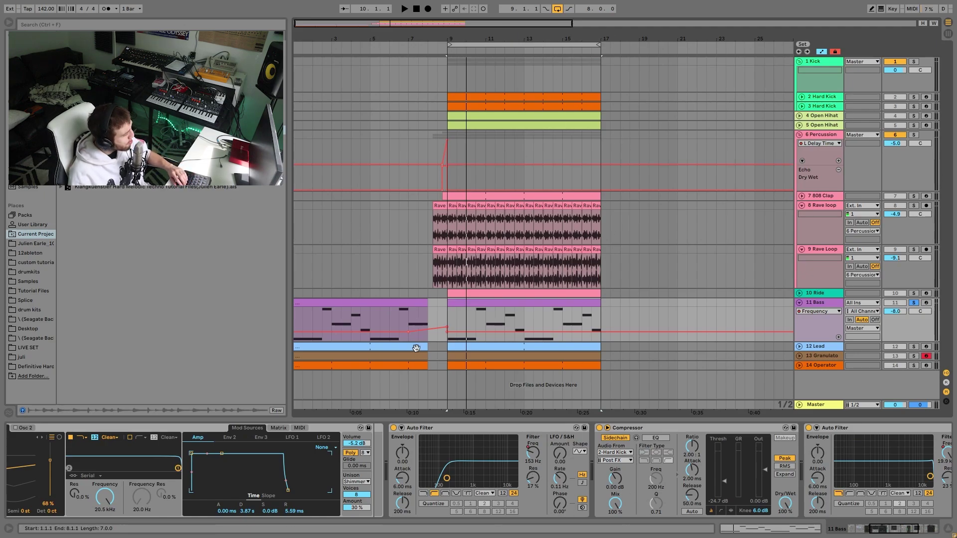
# Step: Play the soloed bass from bar 7 to hear the first Auto Filter's frequency automation rise
pyautogui.click(407, 310)
pyautogui.press('space')
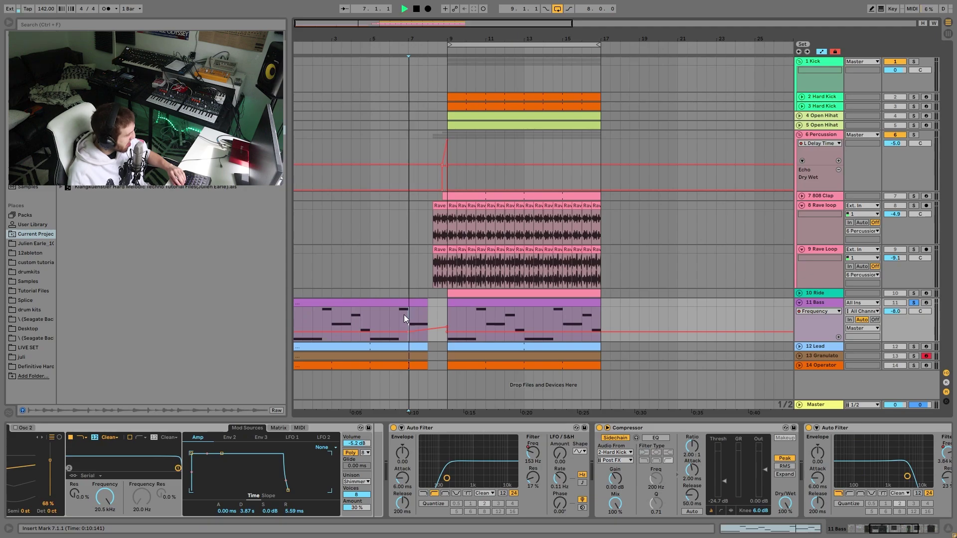
pyautogui.press('space')
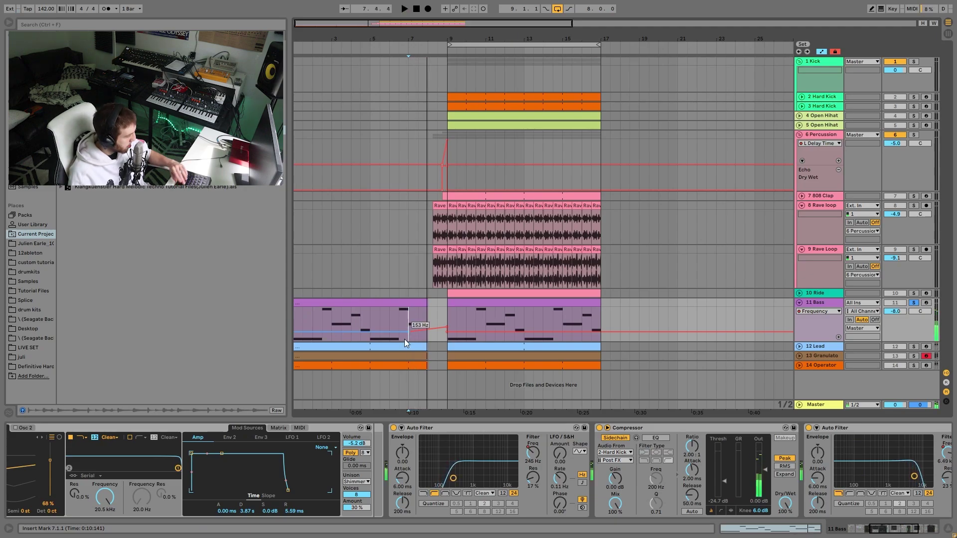
# Step: Show the frequency automation of the bass's second Auto Filter and play the clip from bar 1
pyautogui.hscroll(2, 604, 486)
pyautogui.hscroll(6, 604, 485)
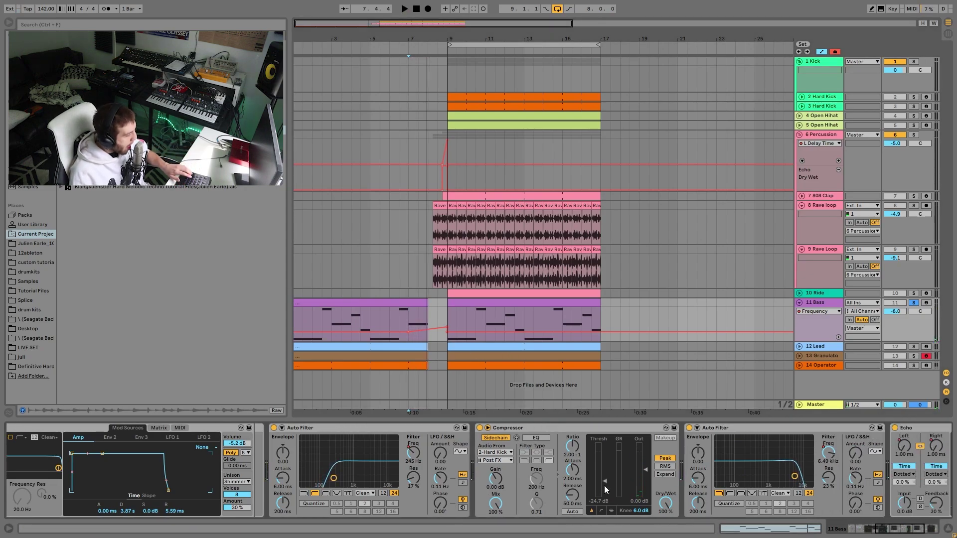
pyautogui.hscroll(3, 543, 492)
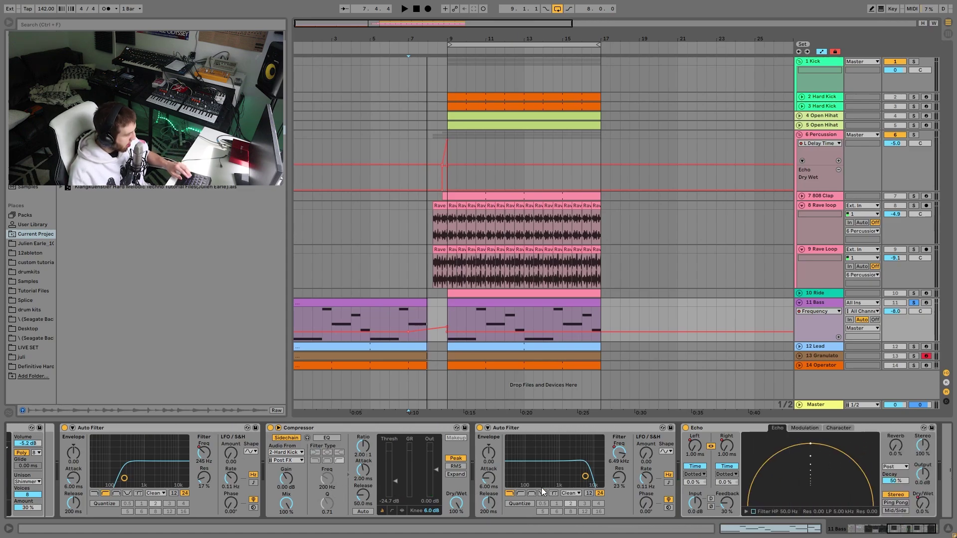
pyautogui.click(616, 455)
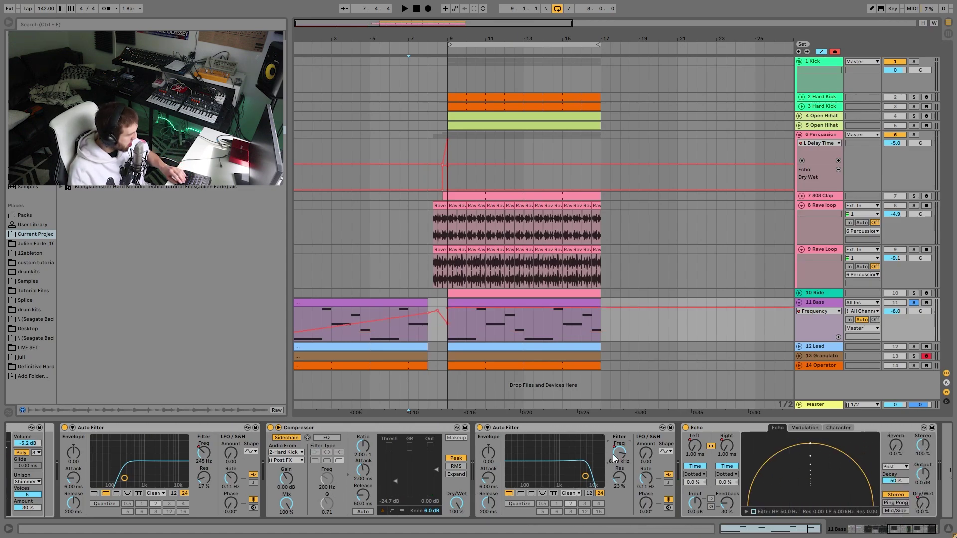
pyautogui.press('space')
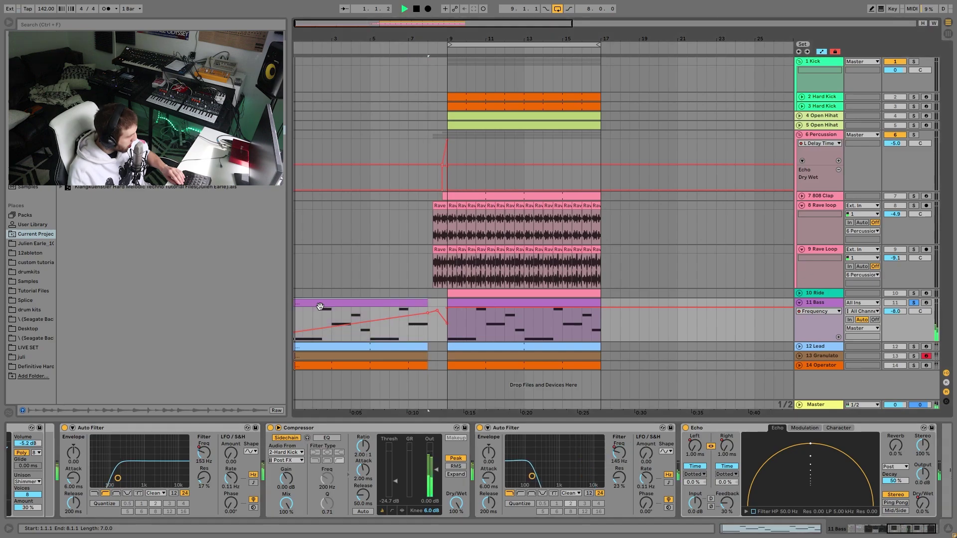
# Step: Show the Echo's Dry Wet automation on the bass track, delete the Echo device and stop playback
pyautogui.click(919, 504)
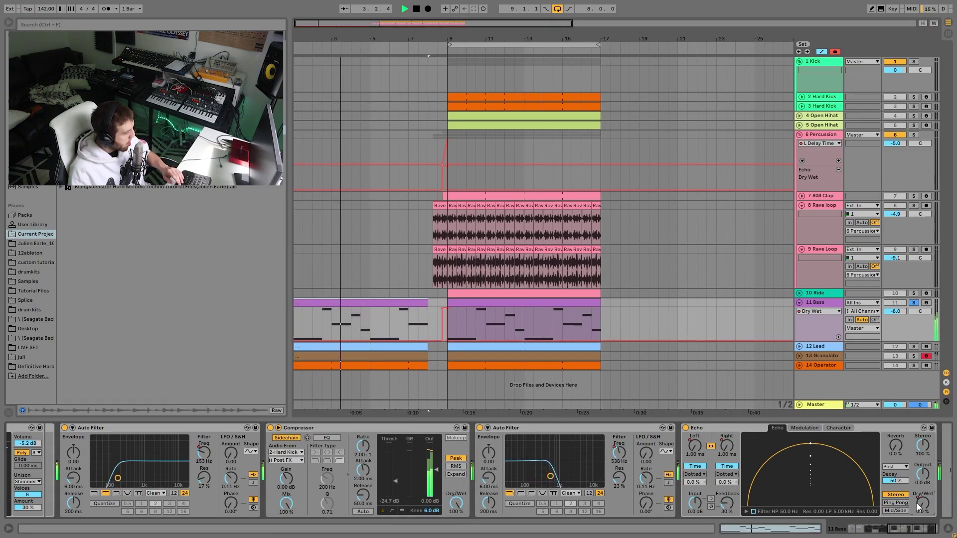
pyautogui.click(722, 425)
pyautogui.press('Delete')
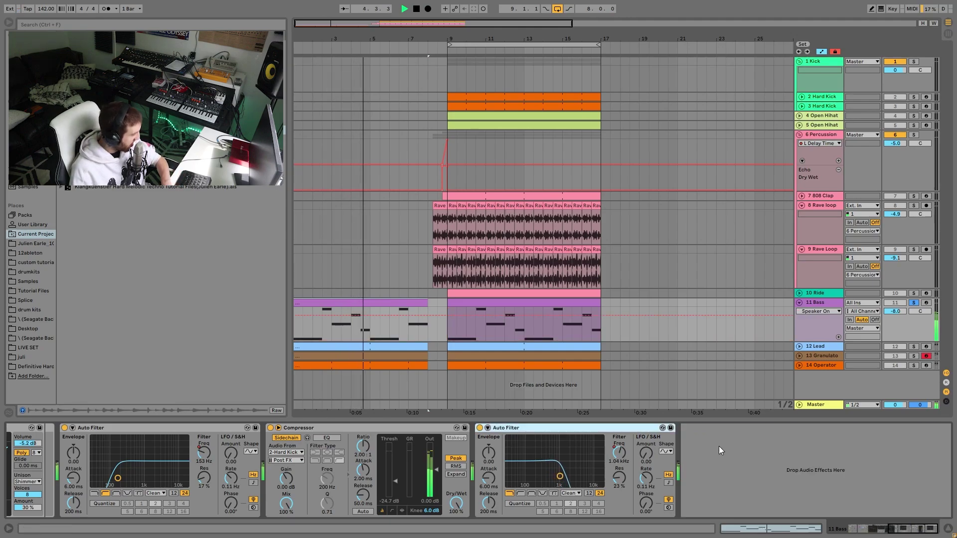
pyautogui.press('space')
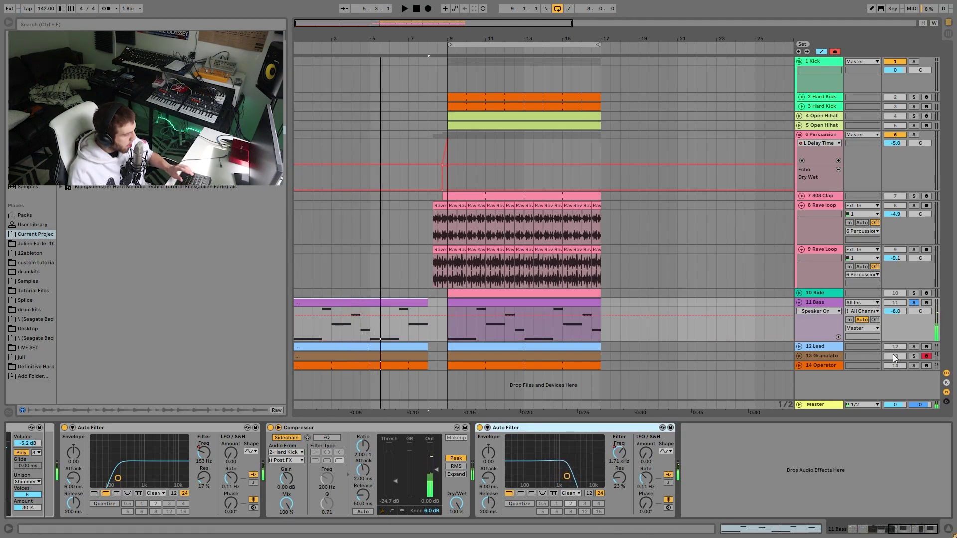
# Step: Solo the Lead track, play it and open its clip in the note editor
pyautogui.click(915, 347)
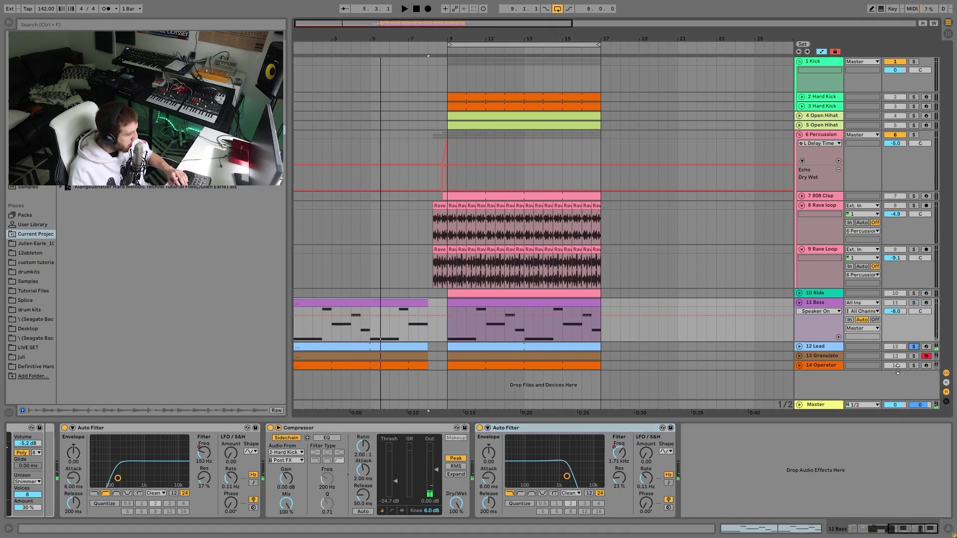
pyautogui.click(521, 349)
pyautogui.press('space')
pyautogui.doubleClick(521, 349)
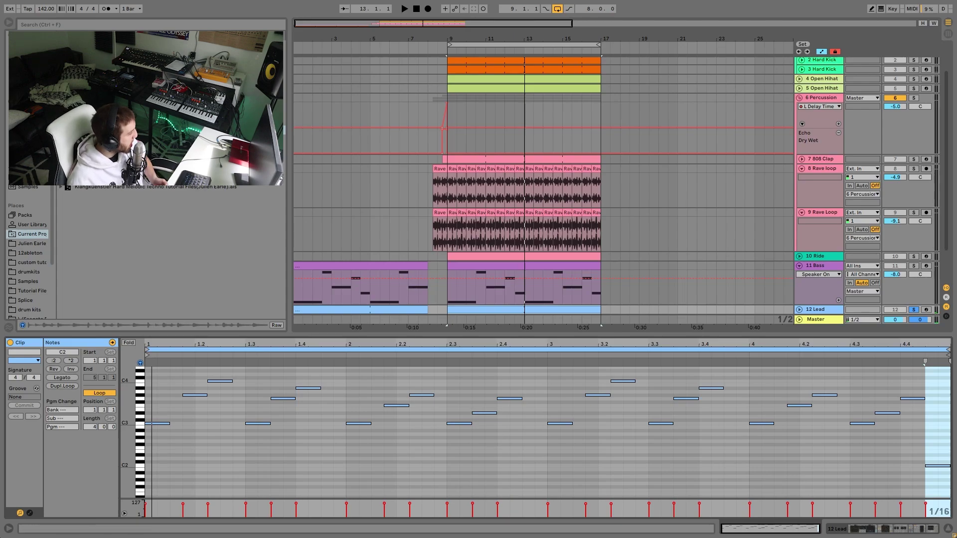
# Step: Audition the lead melody's first-bar notes one by one, from the opening C3 up to A#3
pyautogui.press('space')
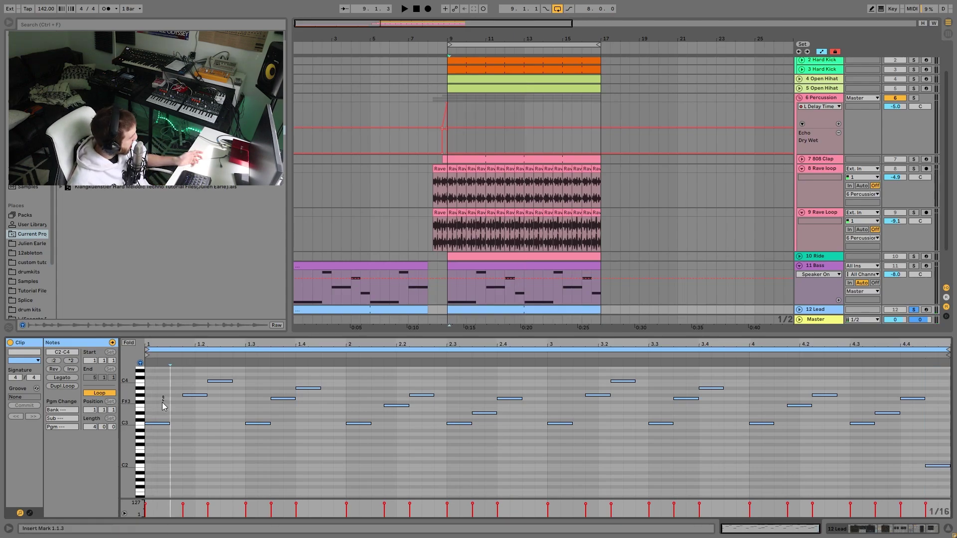
pyautogui.press('Right')
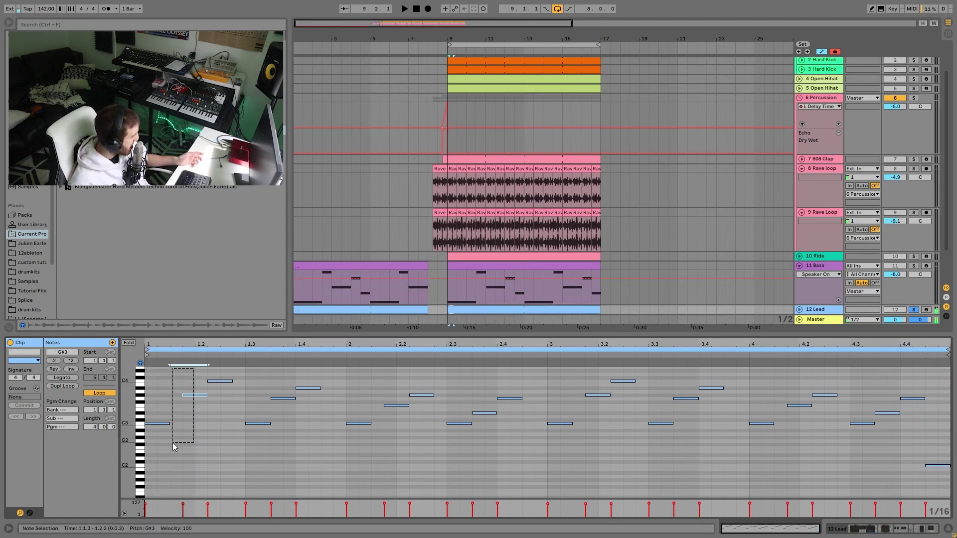
pyautogui.click(220, 381)
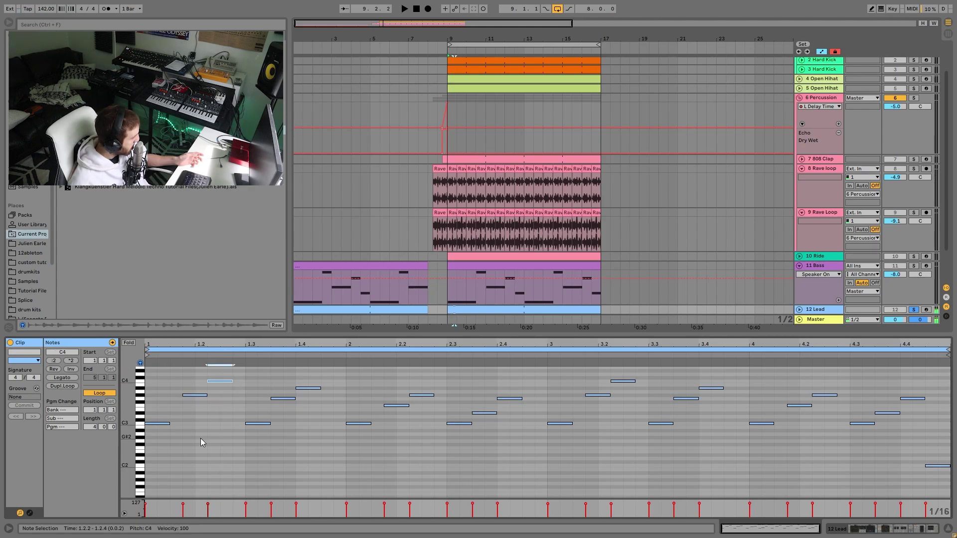
pyautogui.click(252, 429)
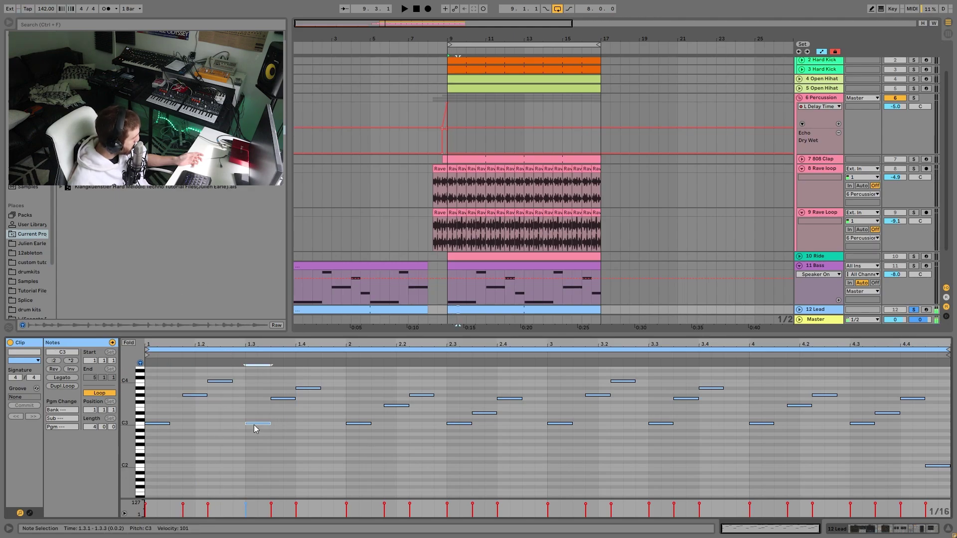
pyautogui.click(276, 402)
pyautogui.click(312, 388)
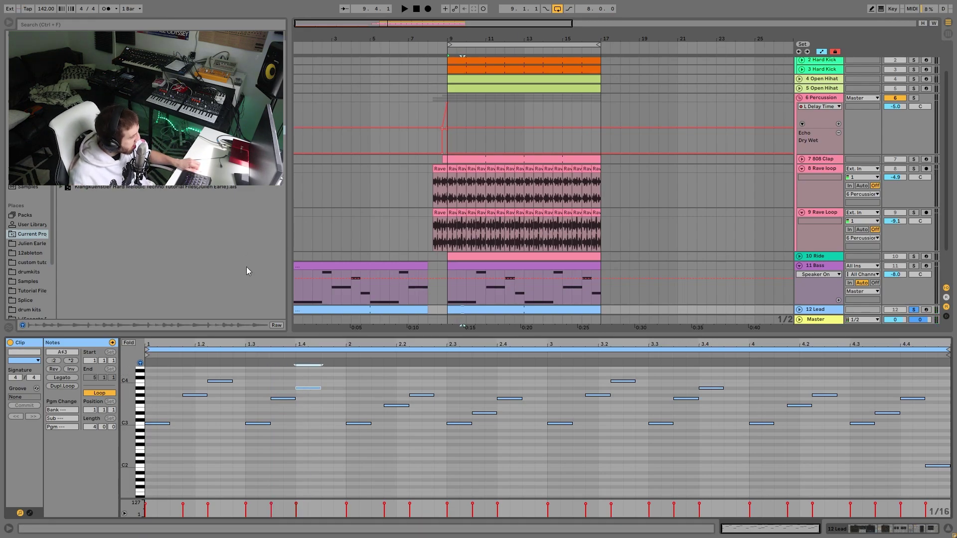
# Step: Compare the first-bar note groups of the lead, selecting the opening phrase and the G3 and A#3 notes
pyautogui.moveTo(155, 452)
pyautogui.mouseDown()
pyautogui.moveTo(161, 417)
pyautogui.moveTo(219, 379)
pyautogui.mouseUp()
pyautogui.click(272, 446)
pyautogui.moveTo(273, 448); pyautogui.dragTo(304, 370)
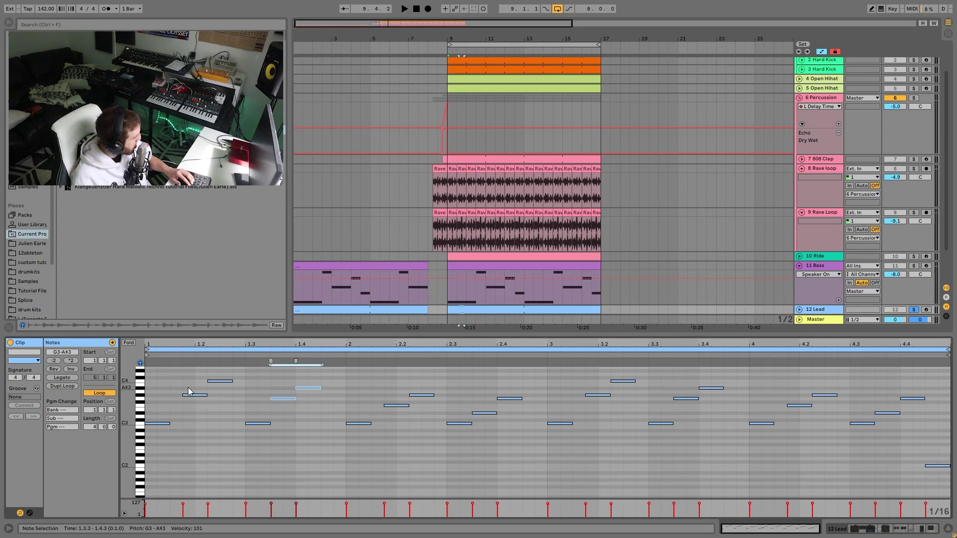
pyautogui.click(184, 406)
pyautogui.click(270, 392)
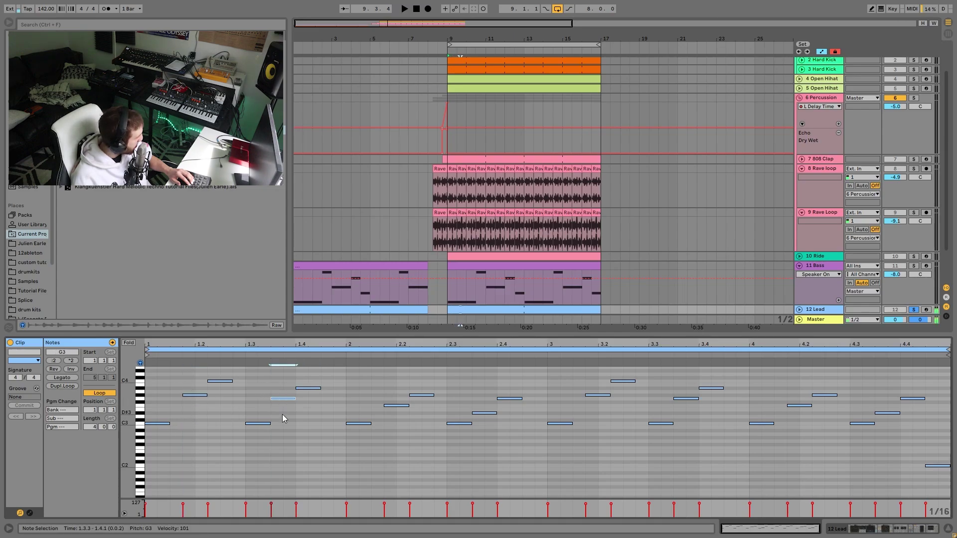
# Step: Walk through the melody from the first C3 to the second bar's C3–F3 and C3–D#3 pairs
pyautogui.moveTo(429, 383); pyautogui.dragTo(519, 406)
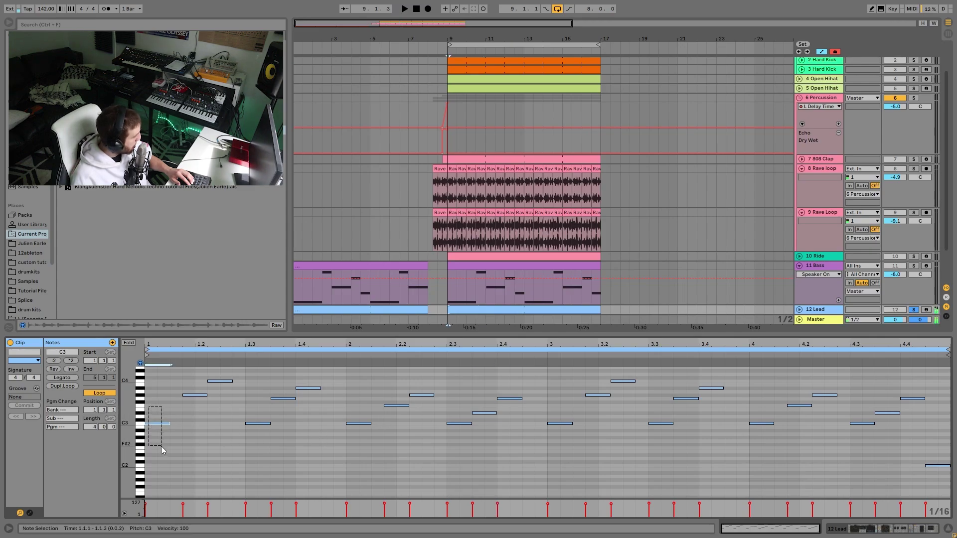
pyautogui.moveTo(225, 402); pyautogui.dragTo(230, 366)
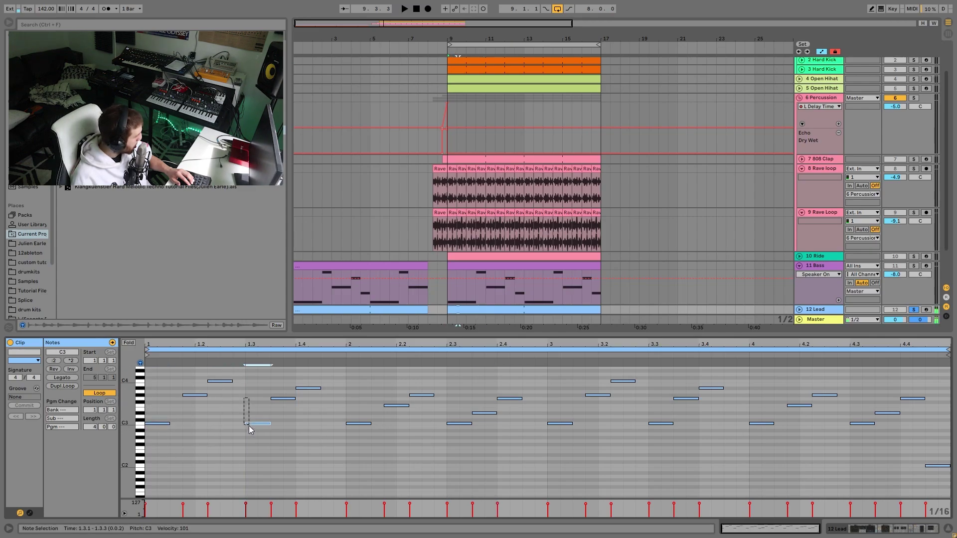
pyautogui.moveTo(322, 411); pyautogui.dragTo(380, 445)
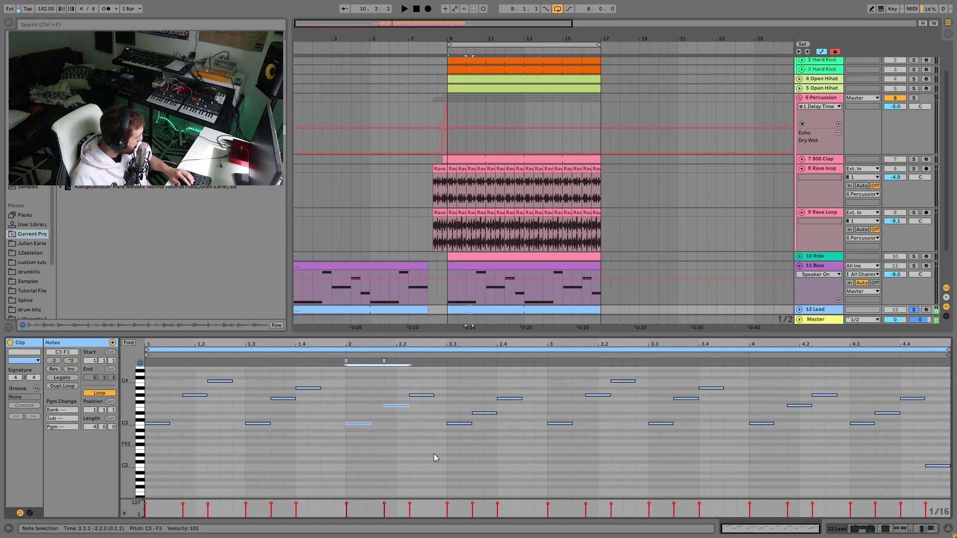
pyautogui.moveTo(472, 447); pyautogui.dragTo(470, 402)
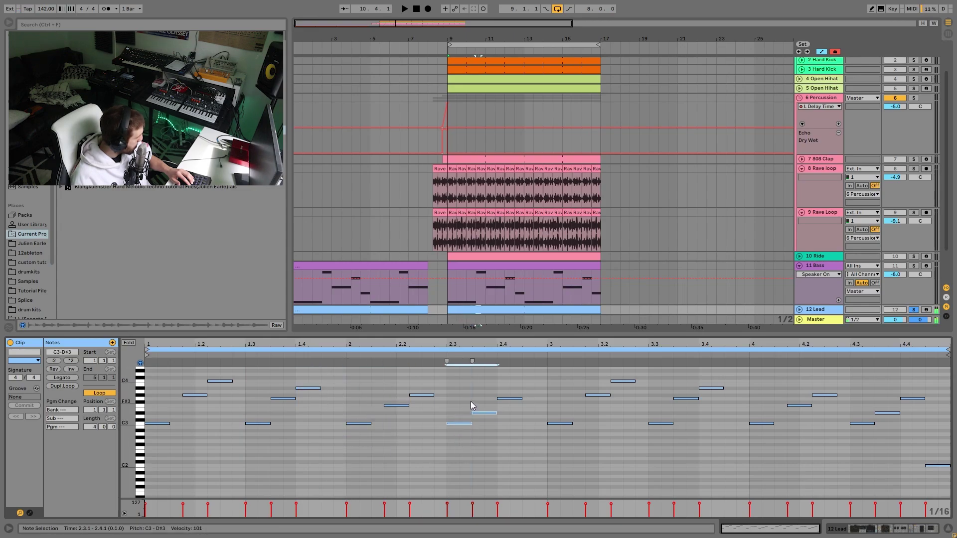
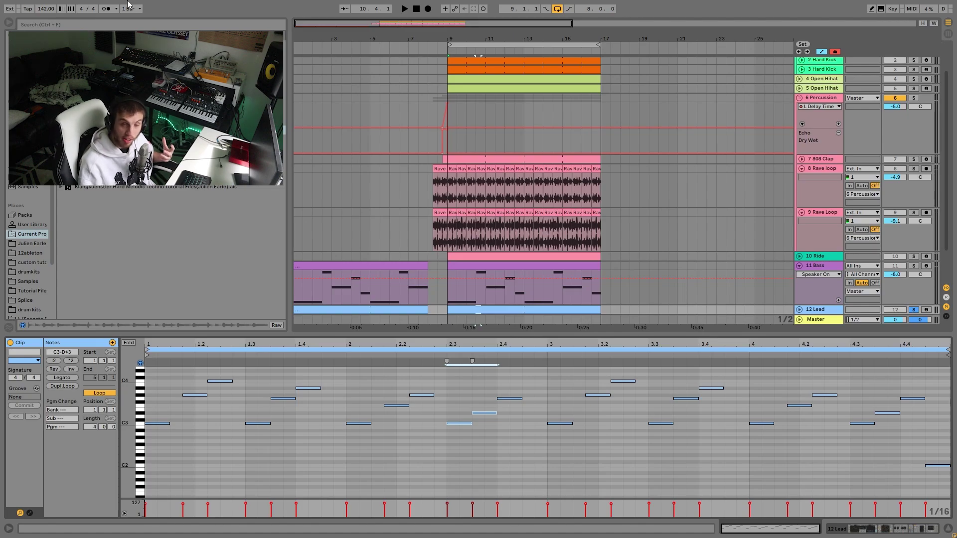
# Step: Play the soloed lead, select the final C2 note at the clip's end and play from bar 9 again
pyautogui.press('space')
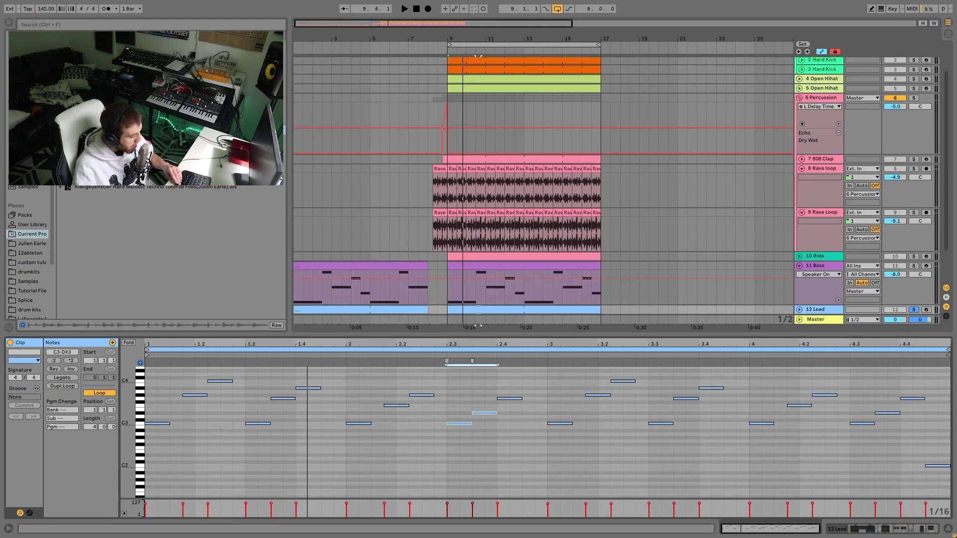
pyautogui.click(929, 465)
pyautogui.press('space')
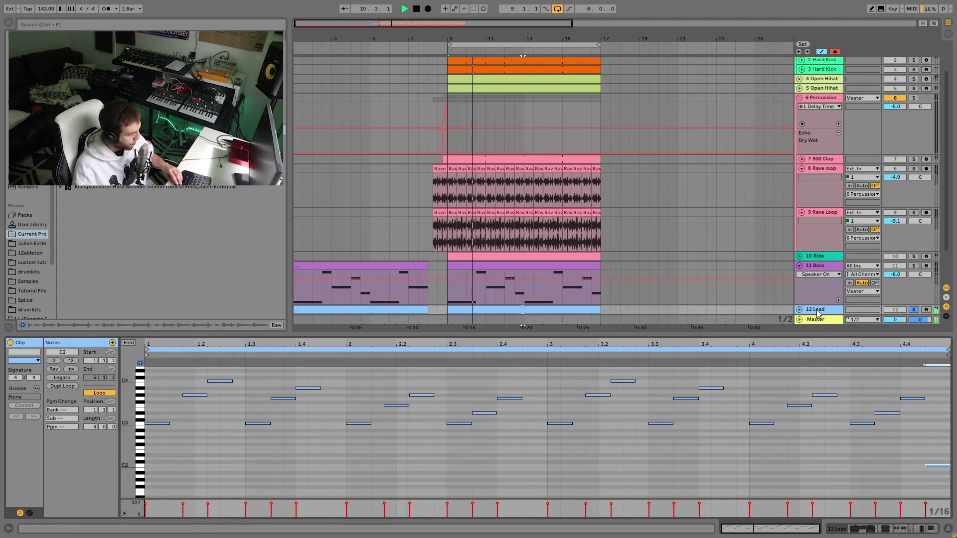
# Step: Show the Lead track's devices and filter frequency automation during playback, then compare Wavetable's Osc 1 and Osc 2
pyautogui.hotkey('shift', 'Tab')
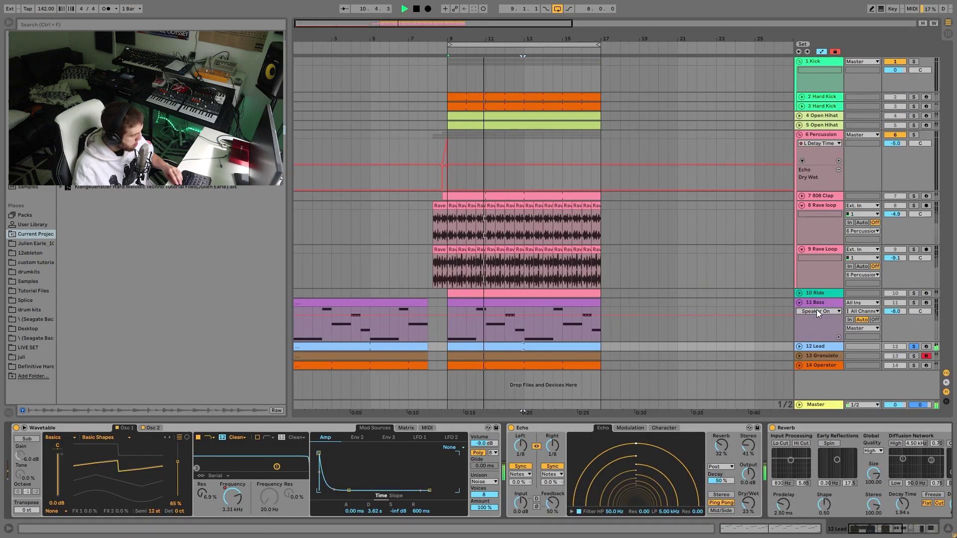
pyautogui.click(799, 347)
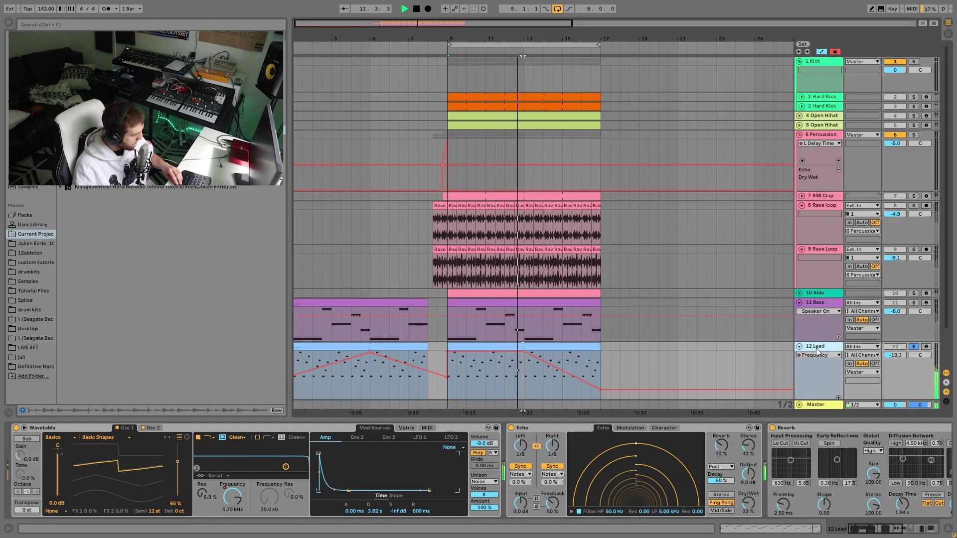
pyautogui.press('space')
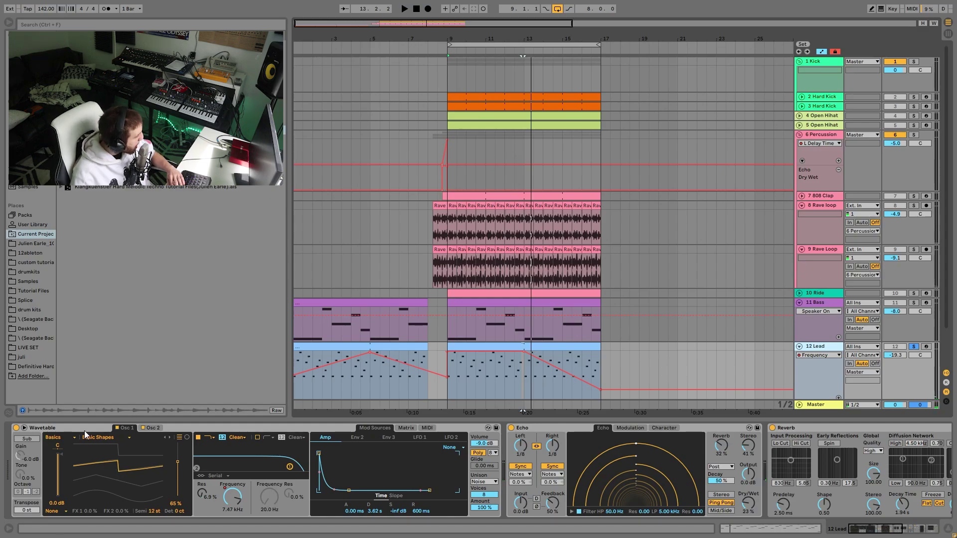
pyautogui.click(154, 427)
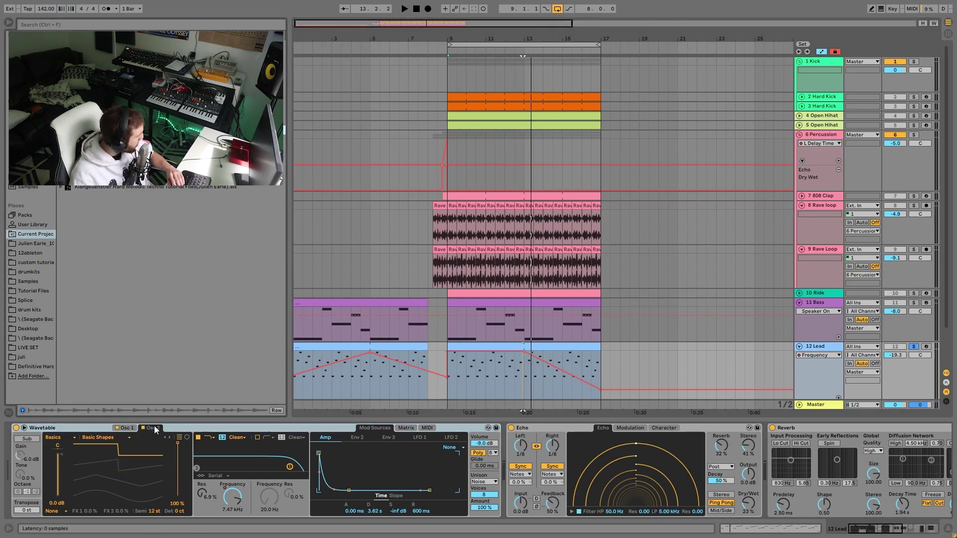
pyautogui.click(125, 428)
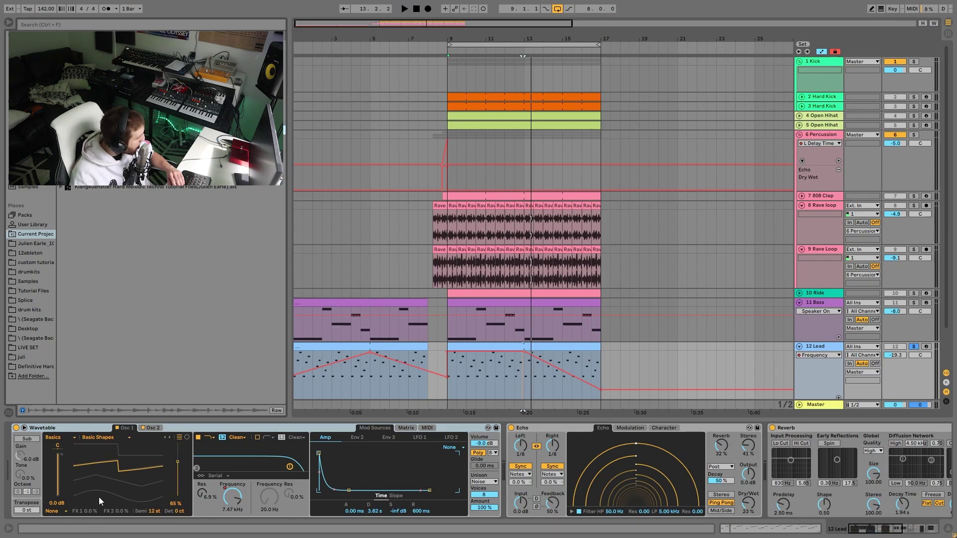
# Step: Show Wavetable's Filter 1 frequency automation on the Lead track and play the soloed lead from bar 9
pyautogui.click(226, 497)
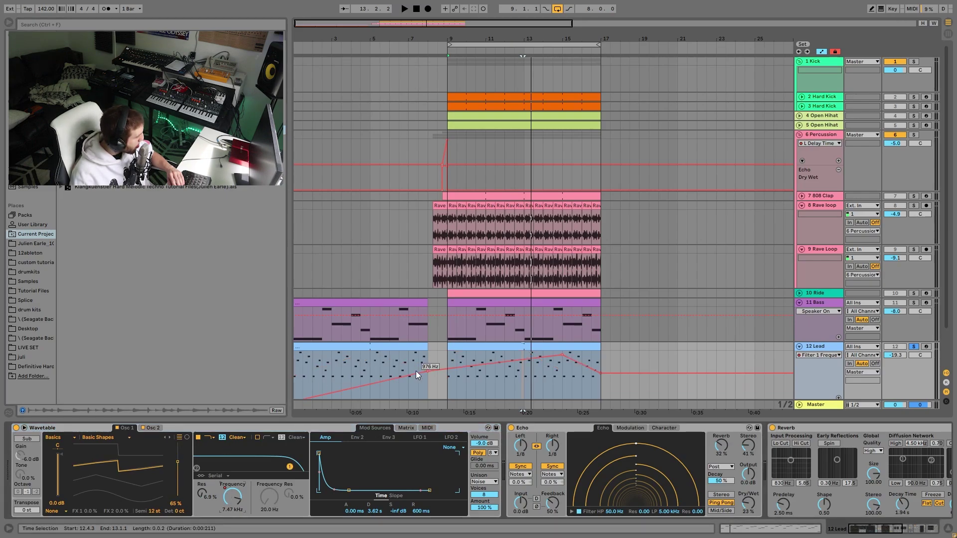
pyautogui.click(448, 380)
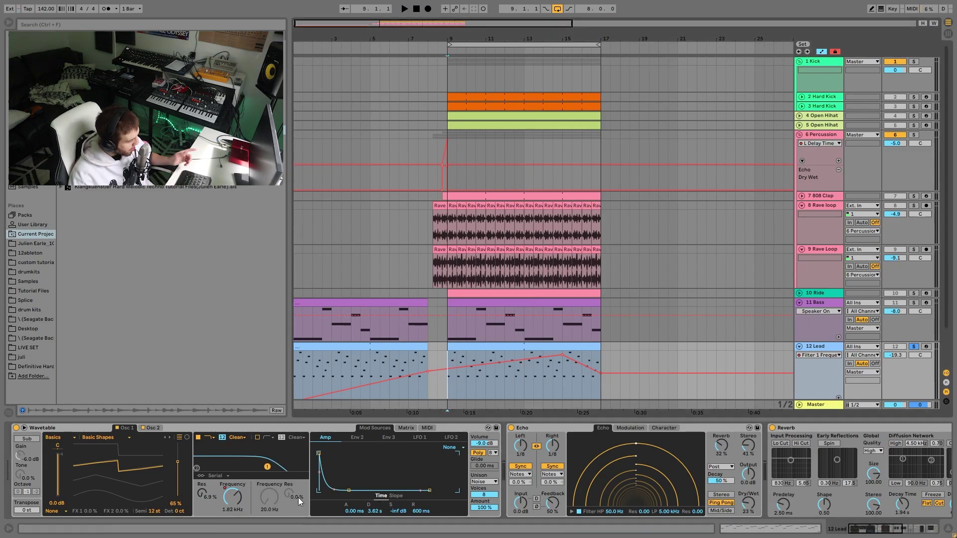
pyautogui.press('space')
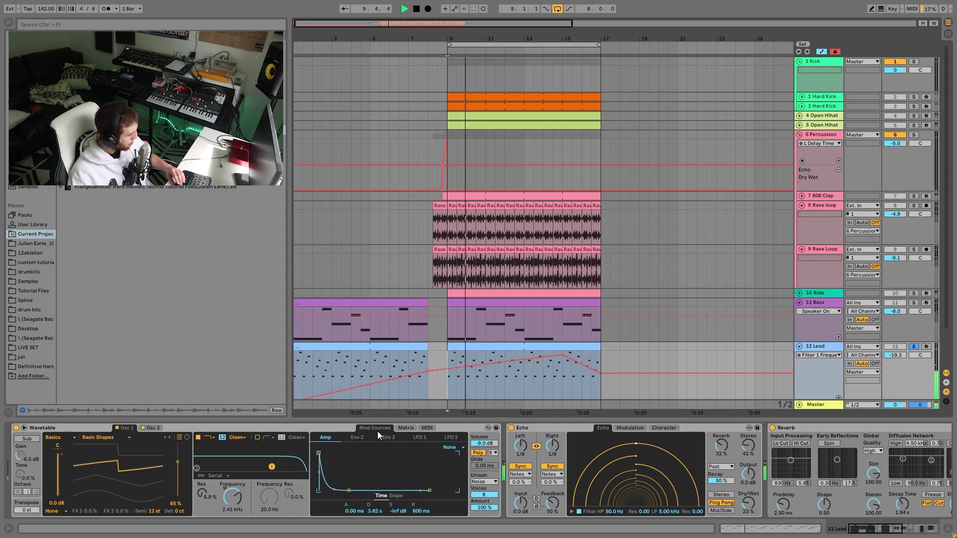
pyautogui.press('space')
# Step: Check Wavetable's modulation matrix with the lead playing, and examine the Echo, Reverb, Pedal and Compressor settings in the chain
pyautogui.click(406, 428)
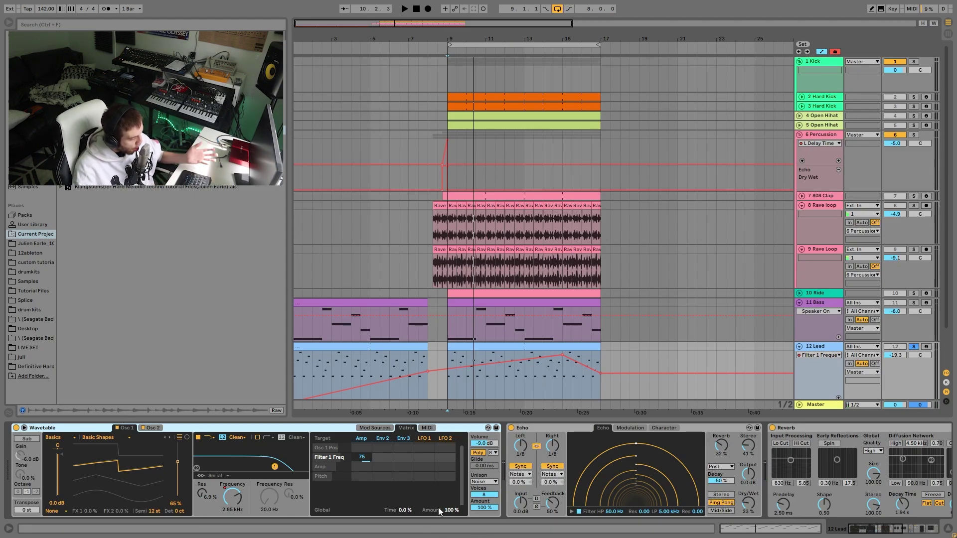
pyautogui.press('space')
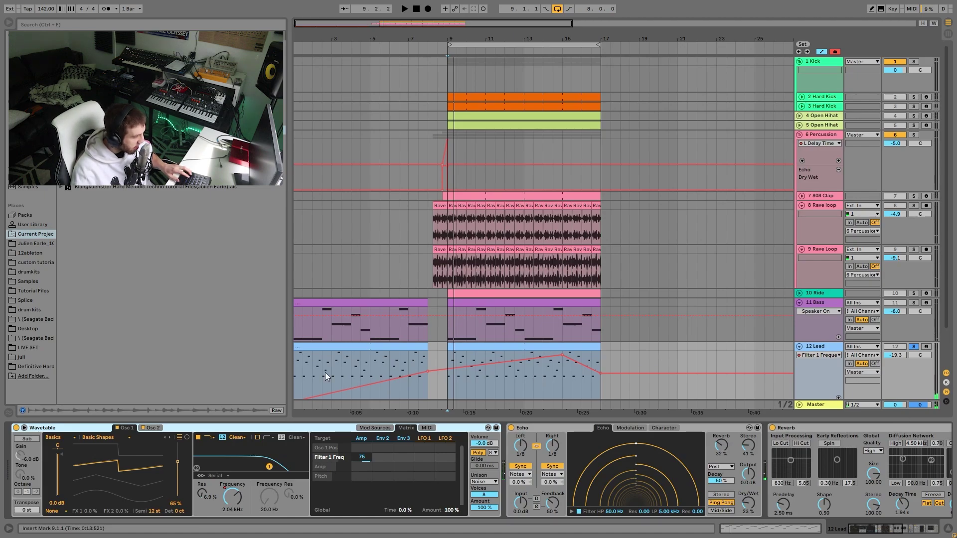
pyautogui.hscroll(2, 640, 473)
pyautogui.hscroll(4, 639, 472)
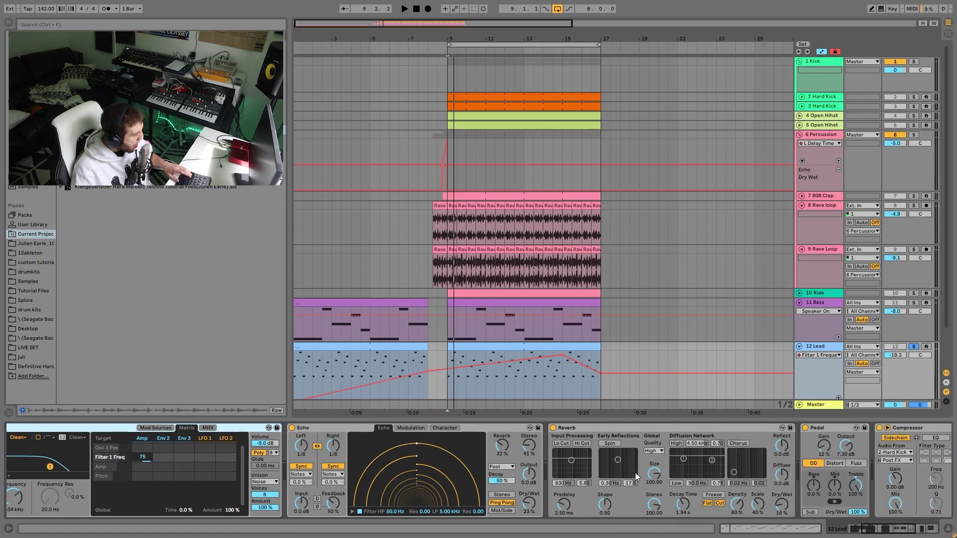
pyautogui.hscroll(4, 461, 455)
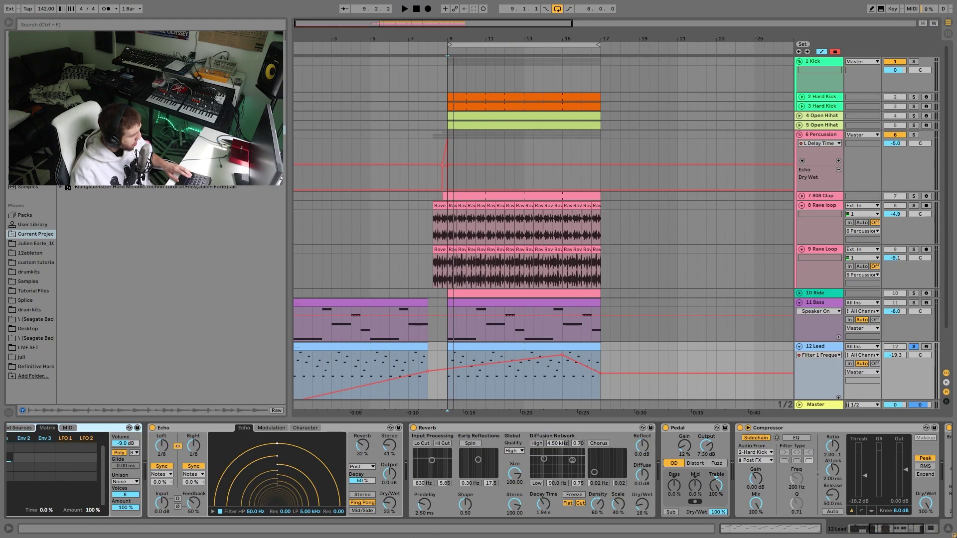
pyautogui.hscroll(6, 473, 453)
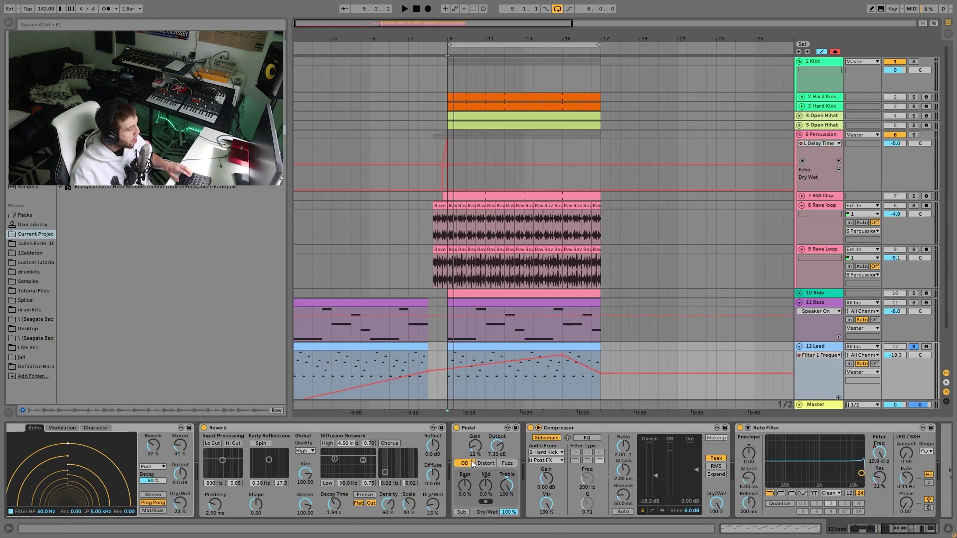
# Step: Compare the lead with the Pedal bypassed and re-enabled during playback from bar 9
pyautogui.click(456, 428)
pyautogui.press('space')
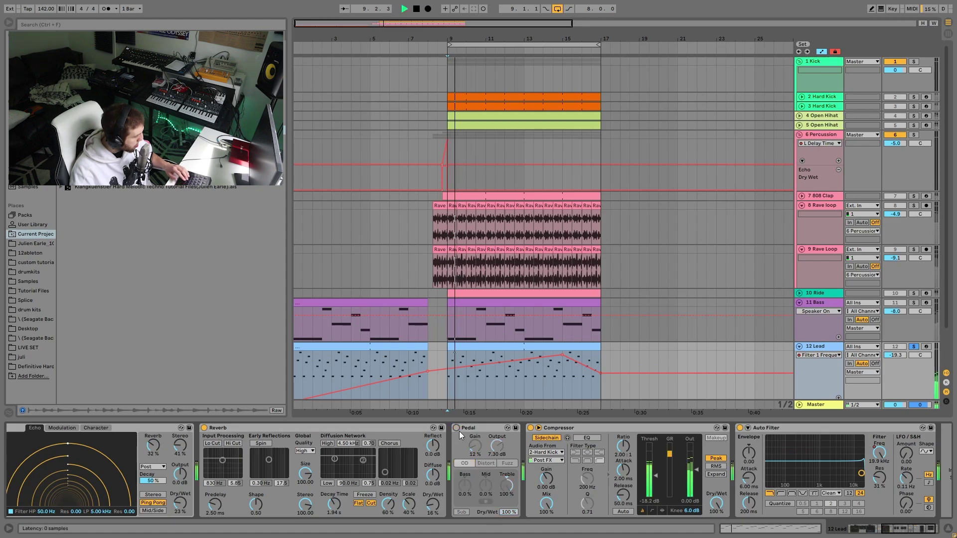
pyautogui.click(457, 430)
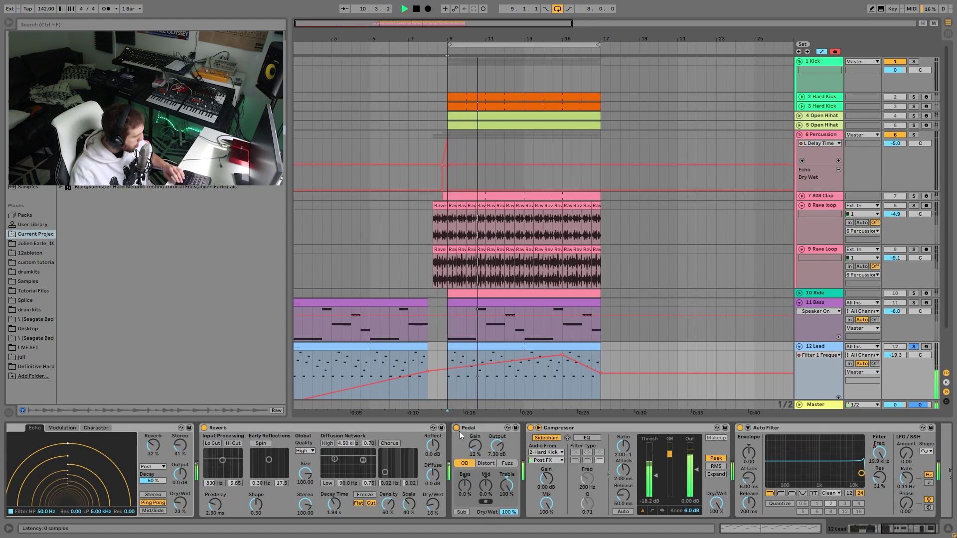
pyautogui.press('space')
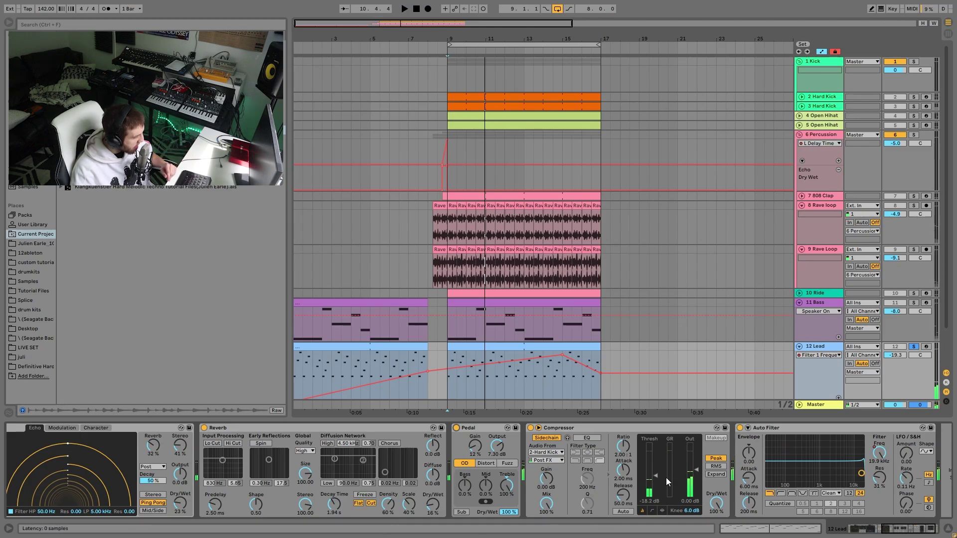
# Step: Show the Auto Filter's frequency automation on the Lead track and audition it from bars 5 and 13
pyautogui.scroll(-2, 558, 430)
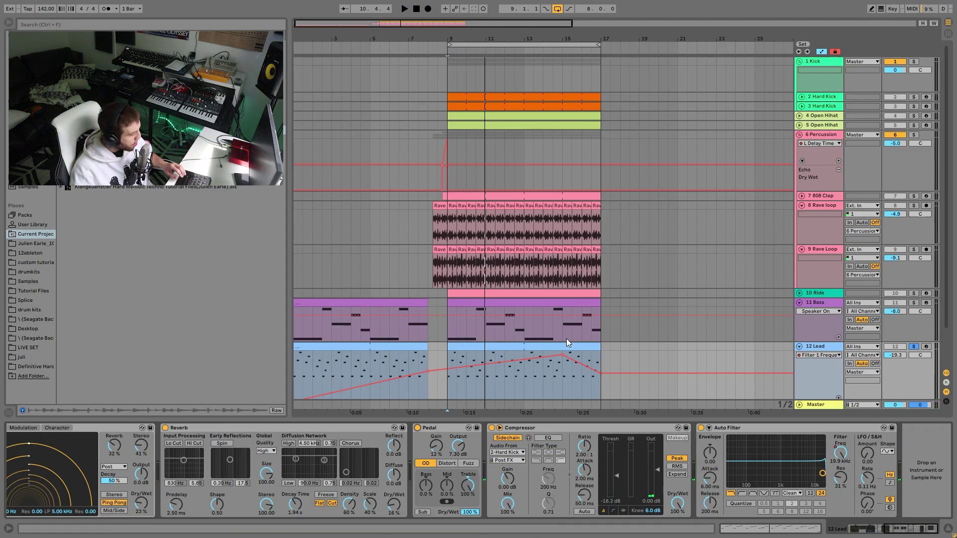
pyautogui.click(840, 452)
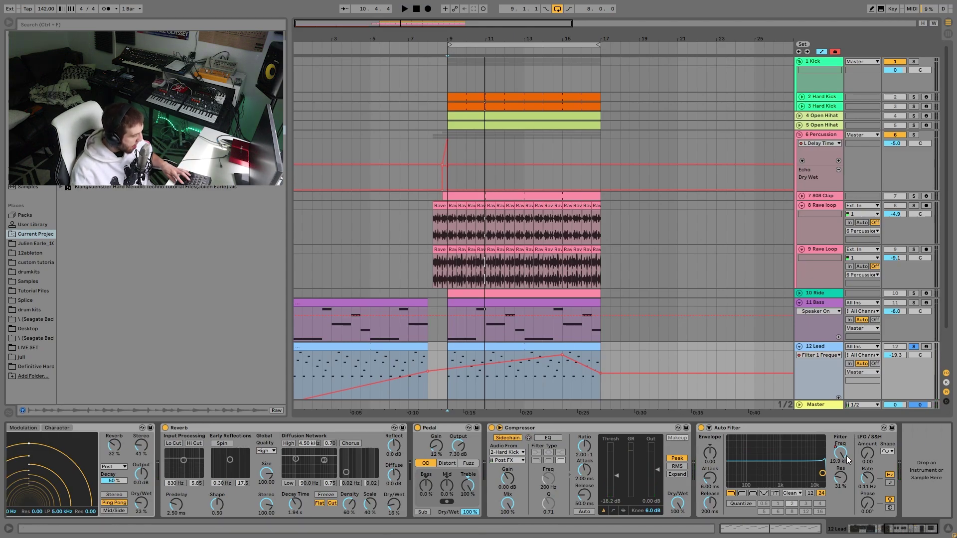
pyautogui.click(303, 391)
pyautogui.press('space')
pyautogui.click(371, 378)
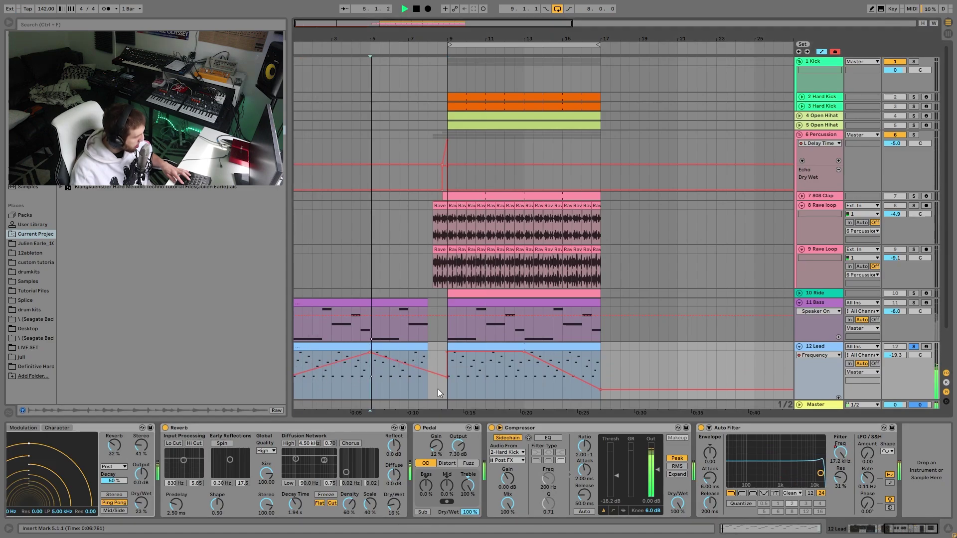
pyautogui.click(480, 383)
pyautogui.click(521, 379)
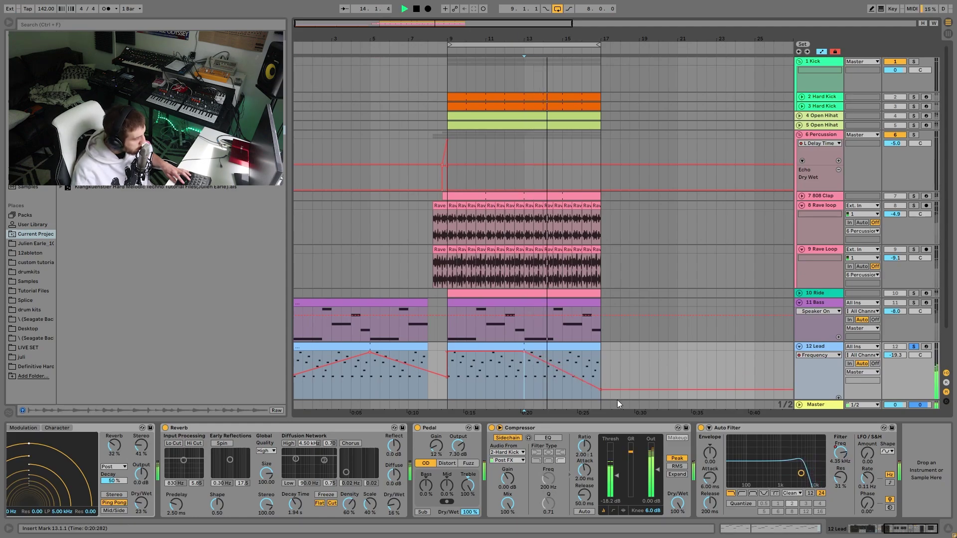
pyautogui.press('space')
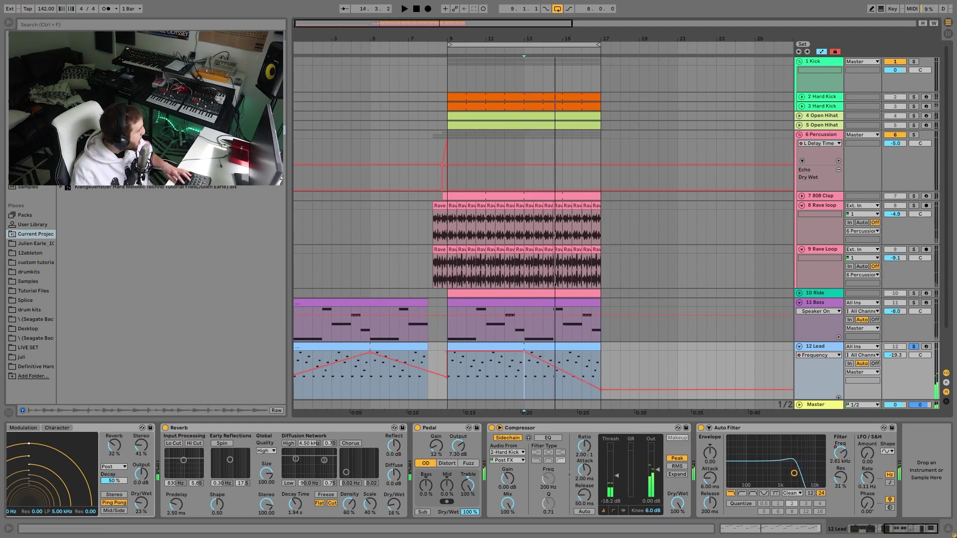
# Step: Add a second Auto Filter to the Lead chain as a high-pass at 243 Hz with 23% resonance, and audition it
pyautogui.click(29, 139)
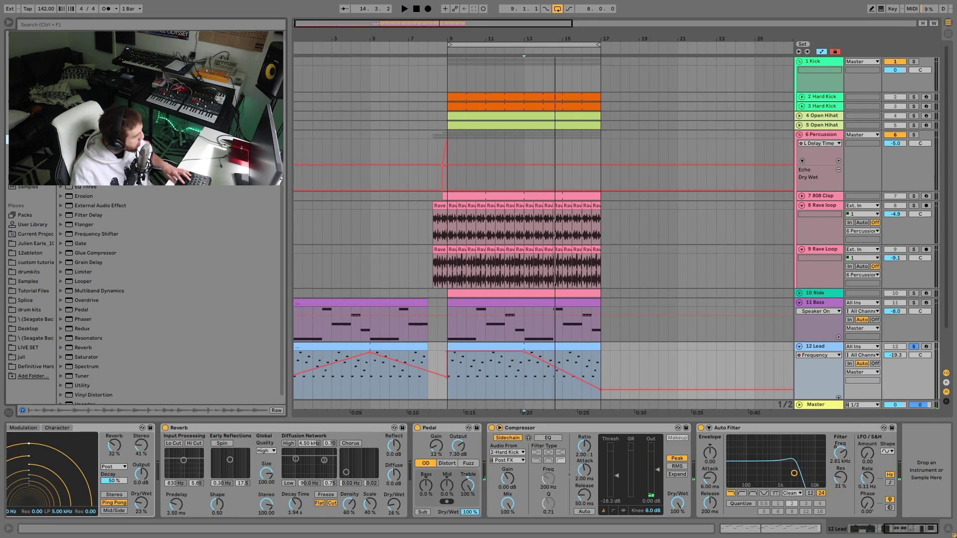
pyautogui.doubleClick(88, 63)
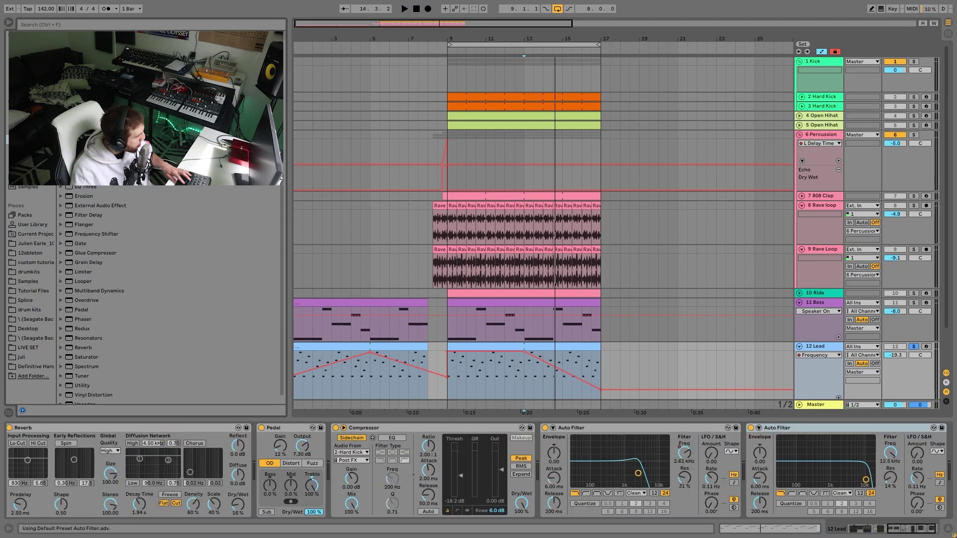
pyautogui.click(791, 494)
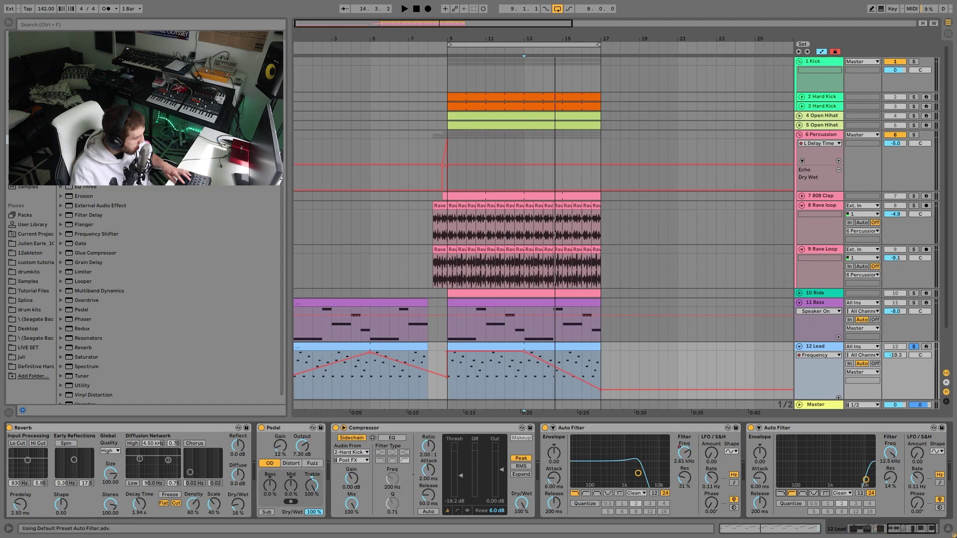
pyautogui.moveTo(865, 480); pyautogui.dragTo(810, 476)
pyautogui.press('space')
pyautogui.press('space')
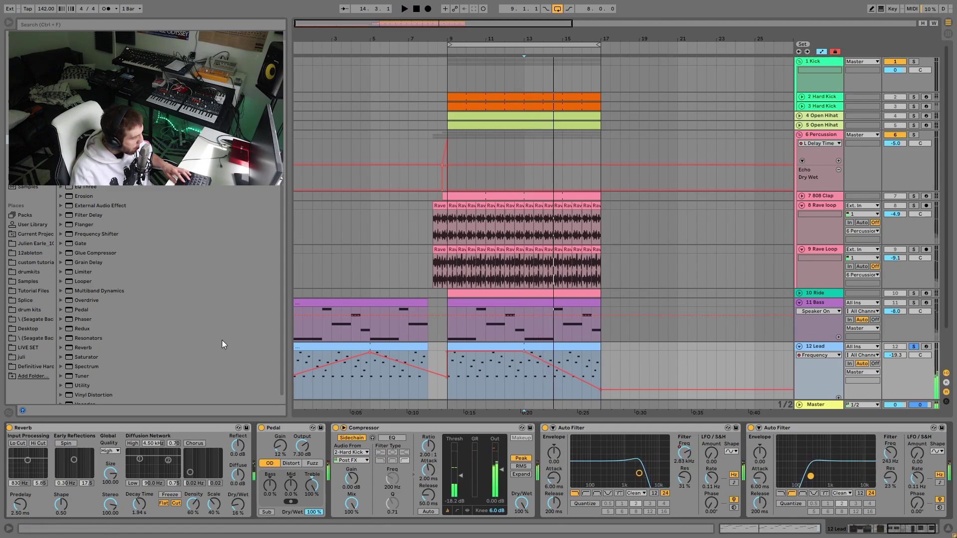
# Step: Show the Granulator track's devices during playback, expand the track and select its clip from bar 9 to 17
pyautogui.scroll(-2, 758, 354)
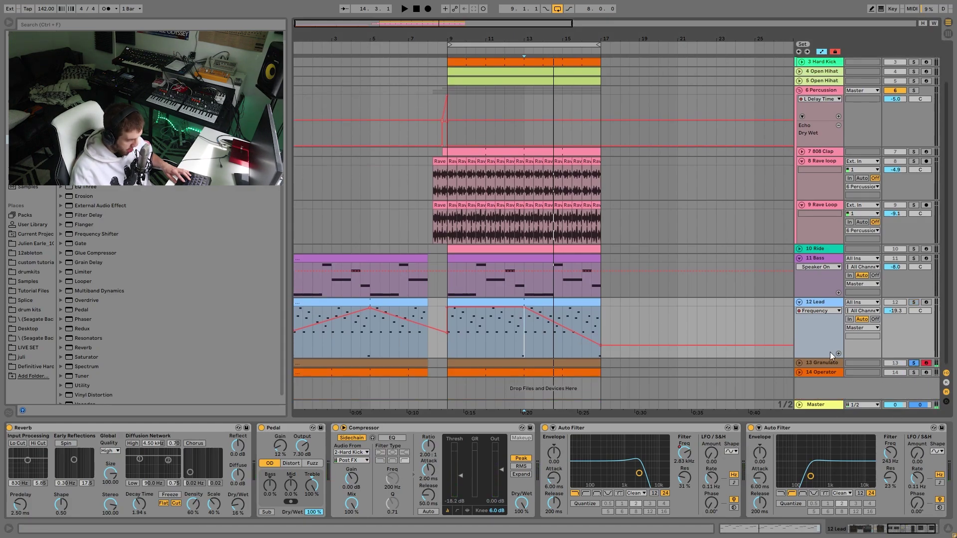
pyautogui.press('space')
pyautogui.click(811, 363)
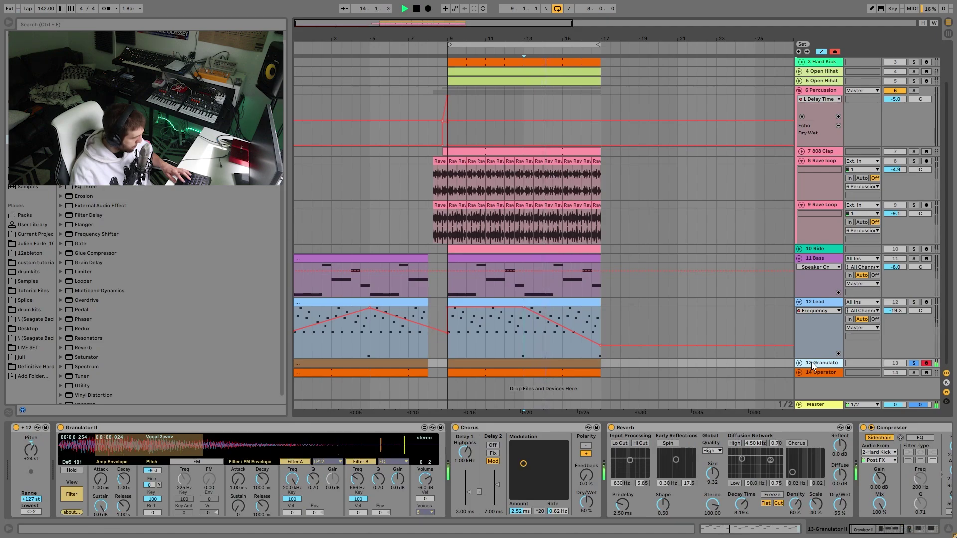
pyautogui.press('Right')
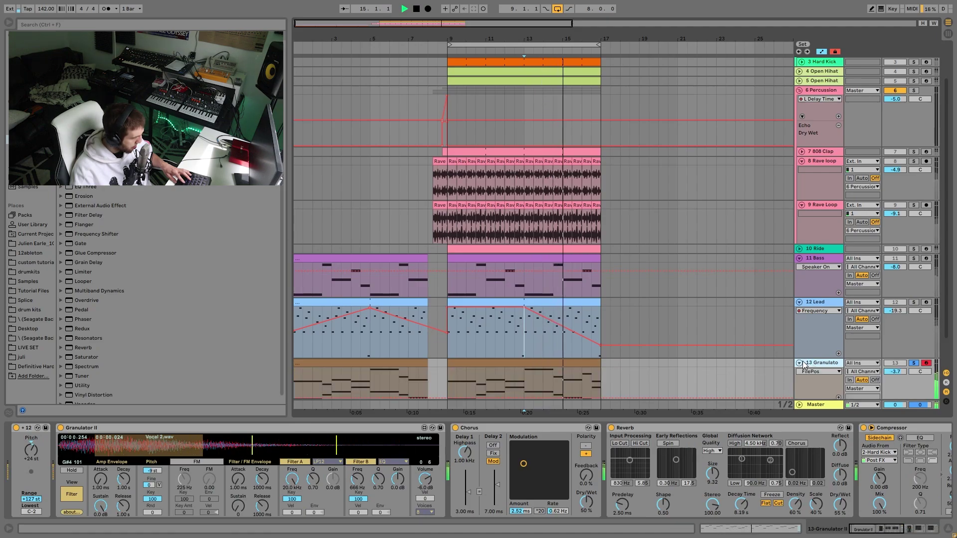
pyautogui.click(508, 369)
pyautogui.scroll(-2, 533, 389)
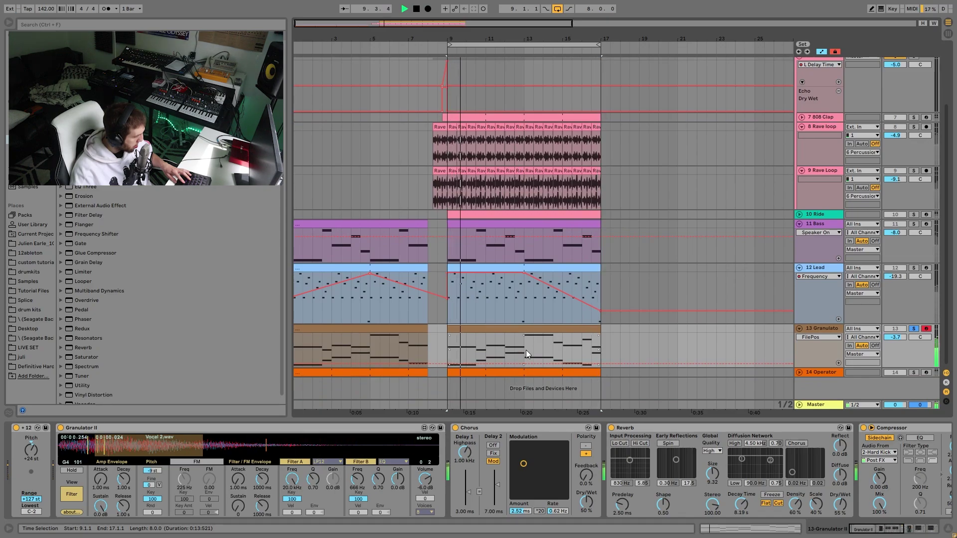
# Step: Show the instrument list in the browser, unsolo the Lead and play the soloed Granulator part from bar 9
pyautogui.click(423, 485)
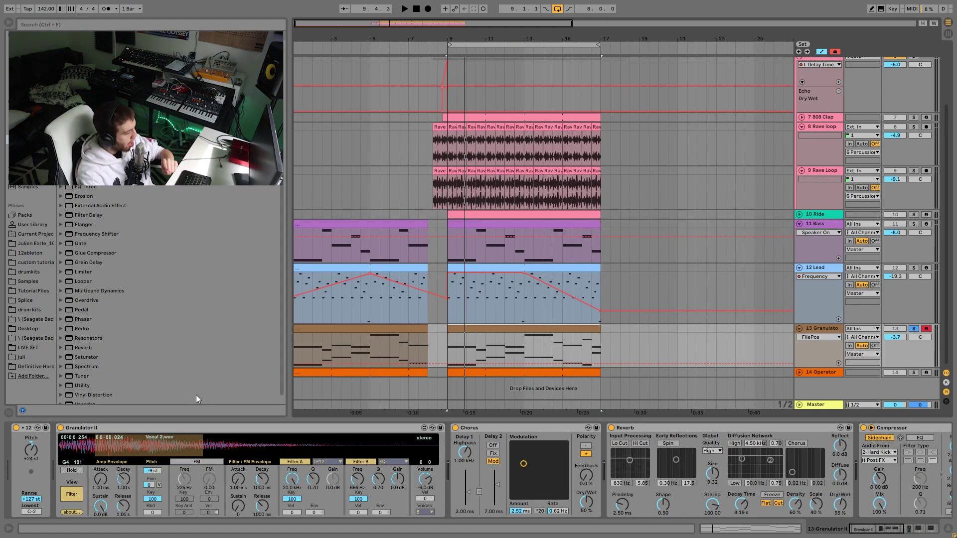
pyautogui.press('space')
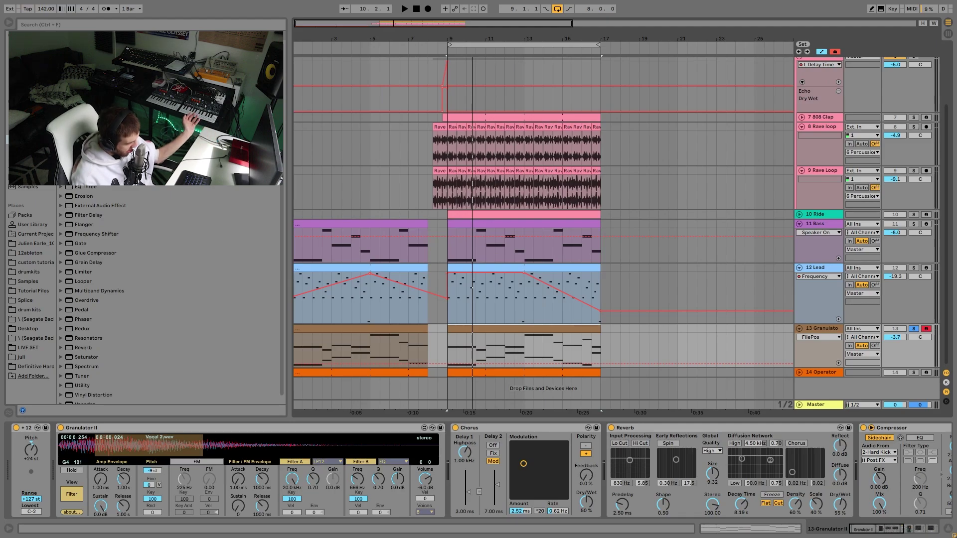
pyautogui.click(29, 130)
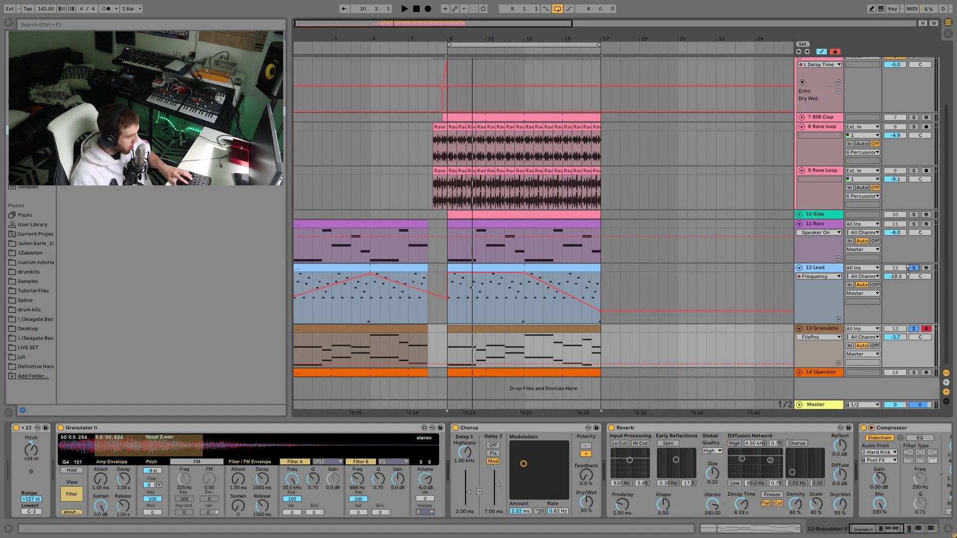
pyautogui.press('space')
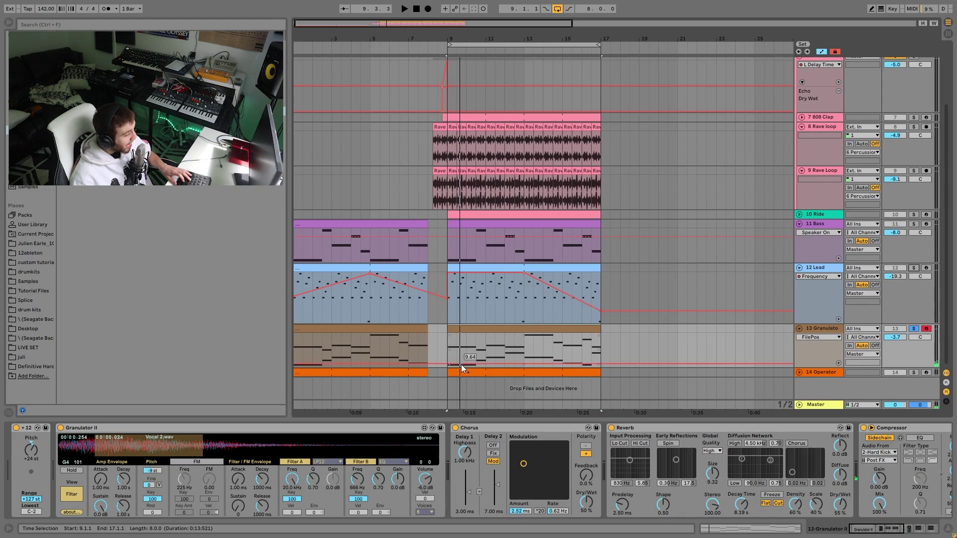
# Step: Solo the Bass track and open the notes of its clip at bar 9
pyautogui.click(449, 242)
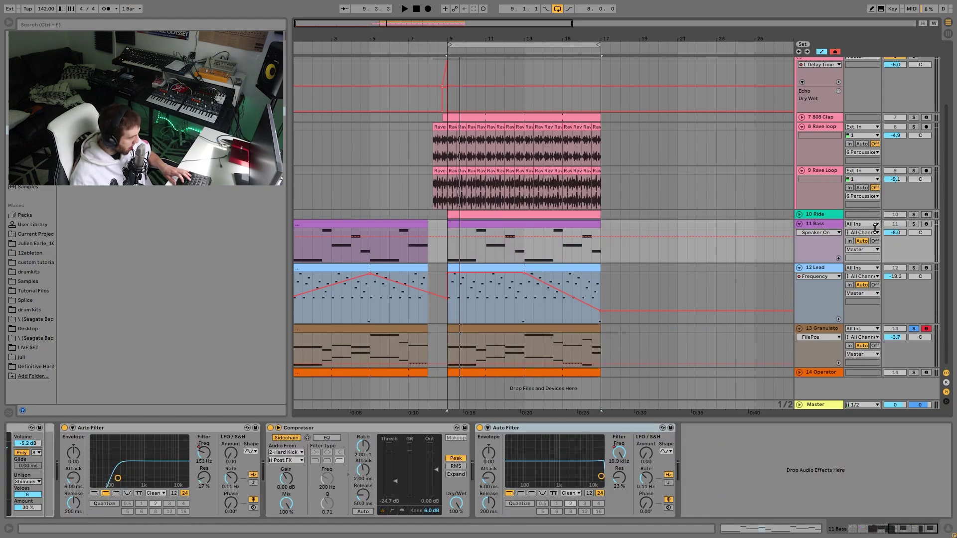
pyautogui.click(913, 224)
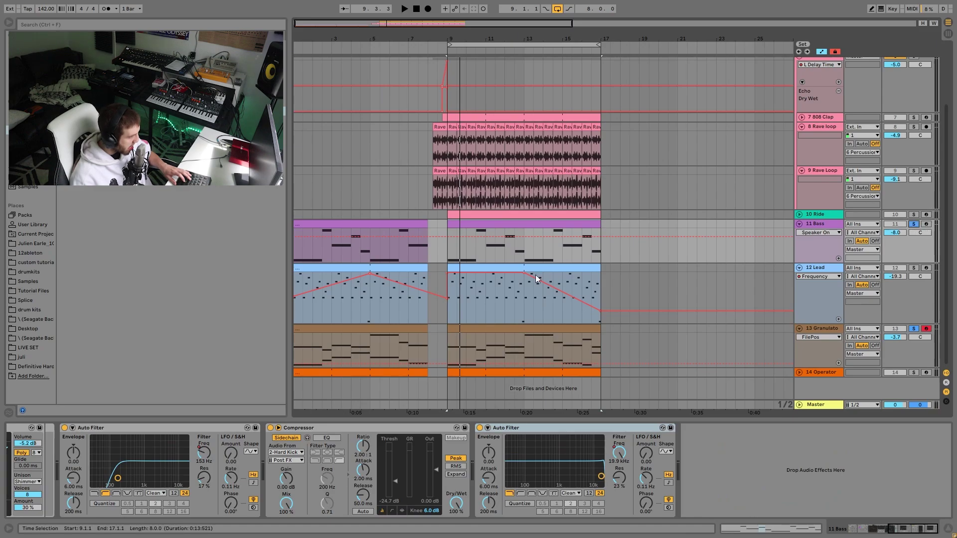
pyautogui.doubleClick(544, 225)
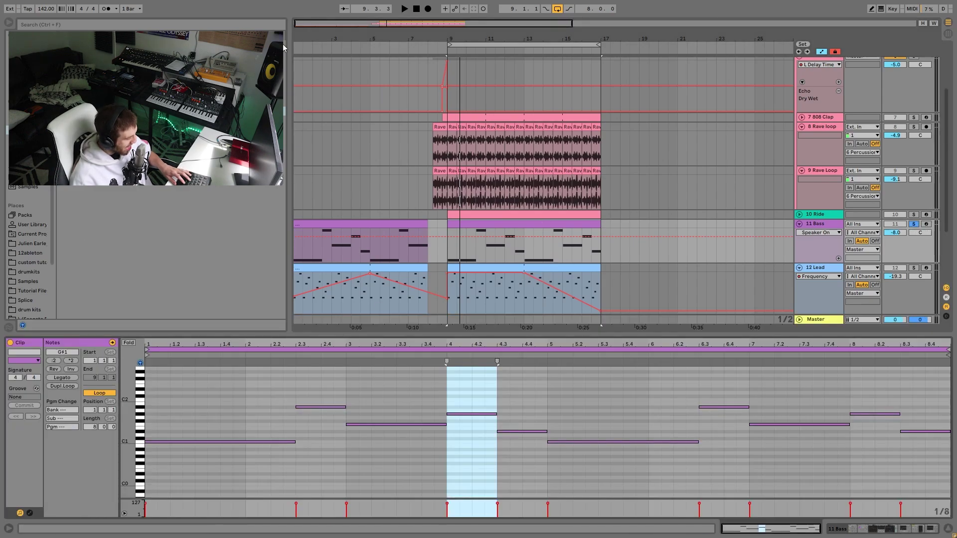
pyautogui.scroll(-2, 528, 259)
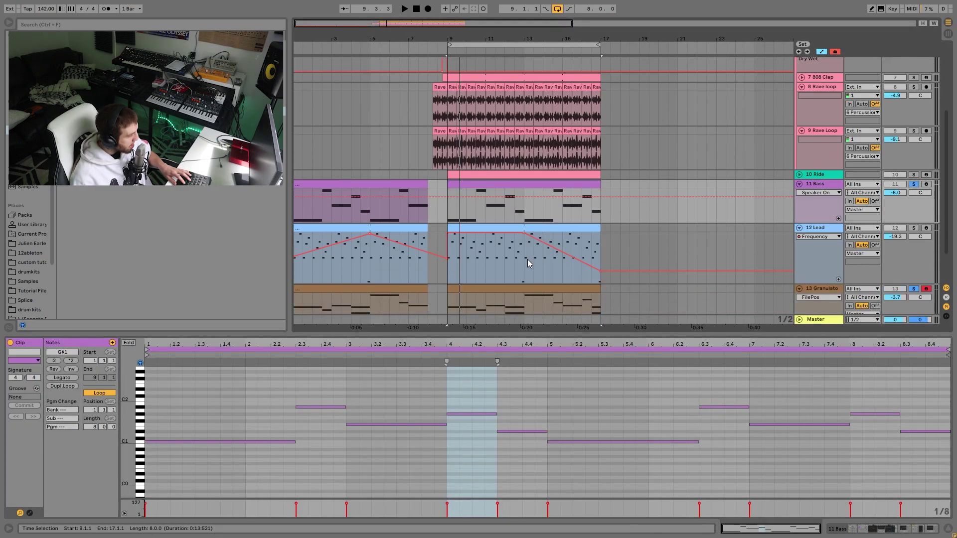
# Step: Compare the Granulator clip's notes with the bass notes and select the Granulator's first chord, G1 and G2
pyautogui.click(511, 284)
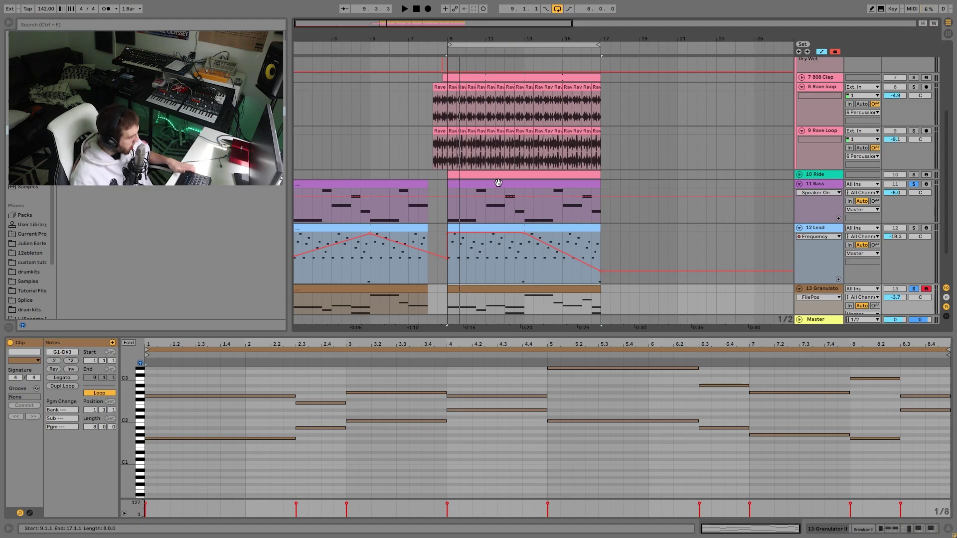
pyautogui.click(509, 205)
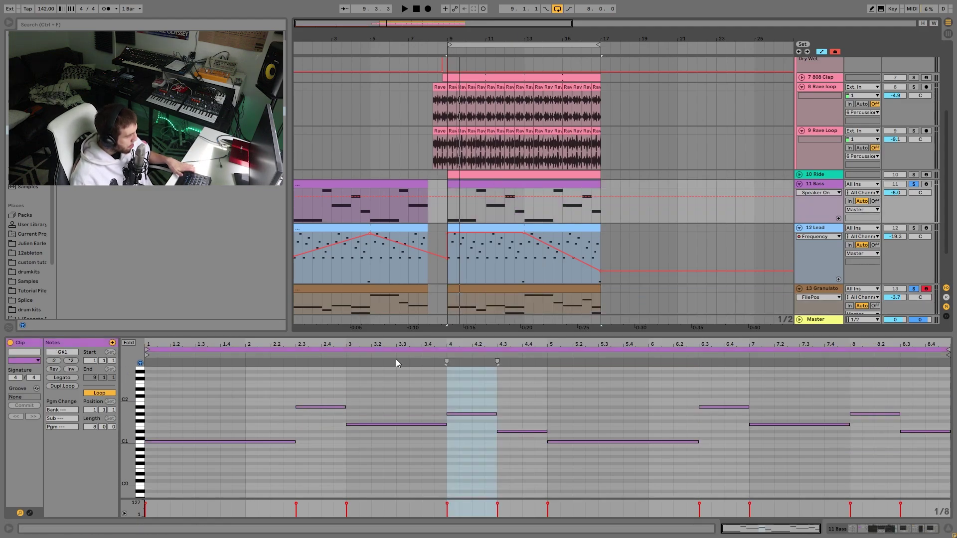
pyautogui.click(460, 294)
pyautogui.moveTo(238, 478); pyautogui.dragTo(231, 387)
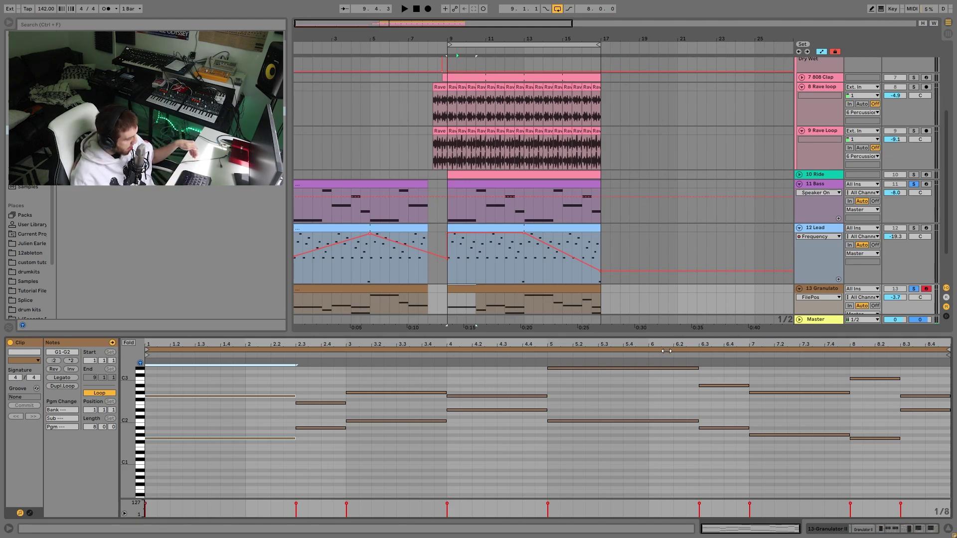
# Step: Play the soloed Bass and Granulator tracks together and select the Granulator clip from bar 9 to 17
pyautogui.press('space')
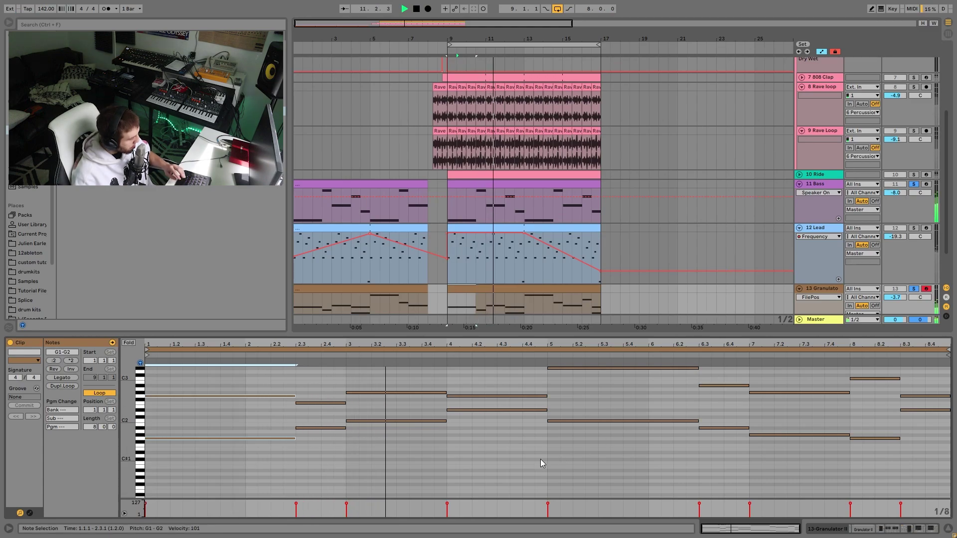
pyautogui.click(829, 289)
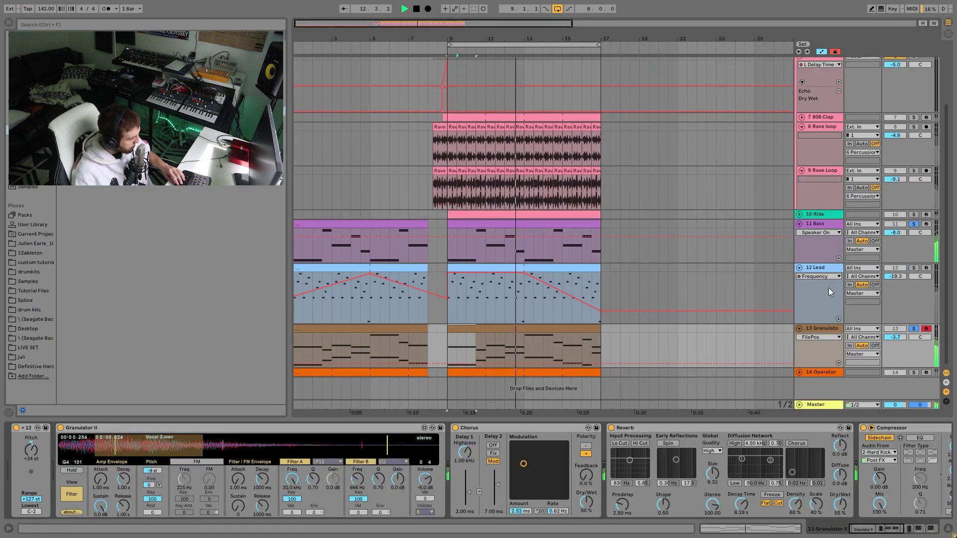
pyautogui.click(538, 323)
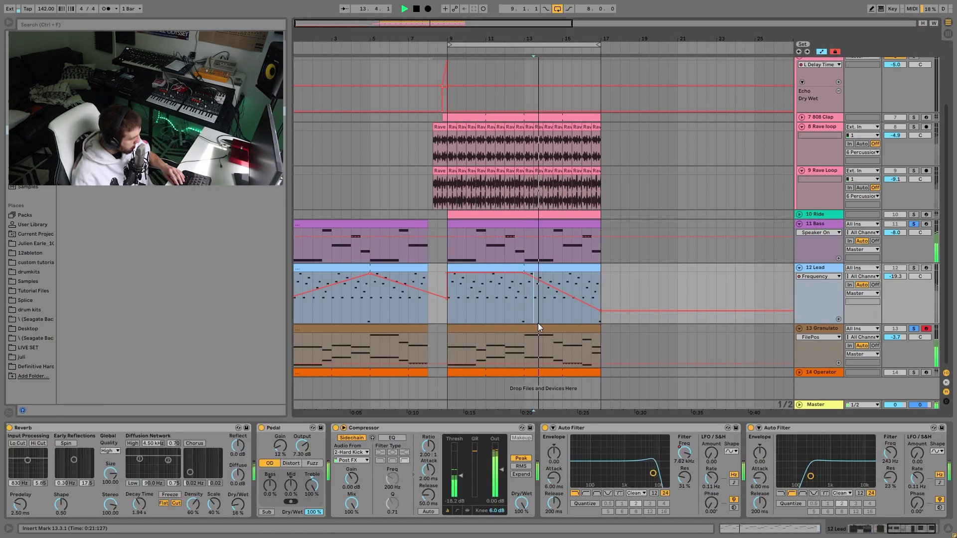
pyautogui.click(548, 329)
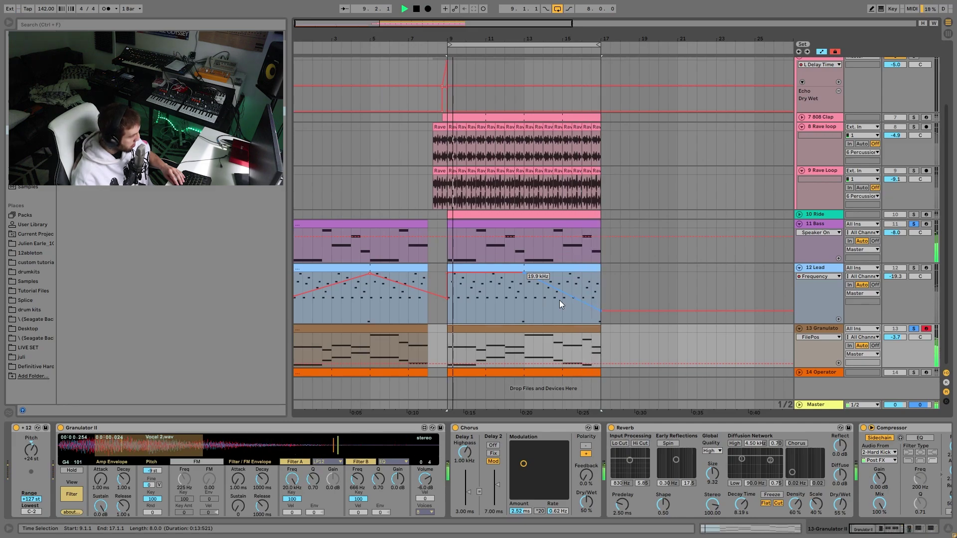
pyautogui.press('space')
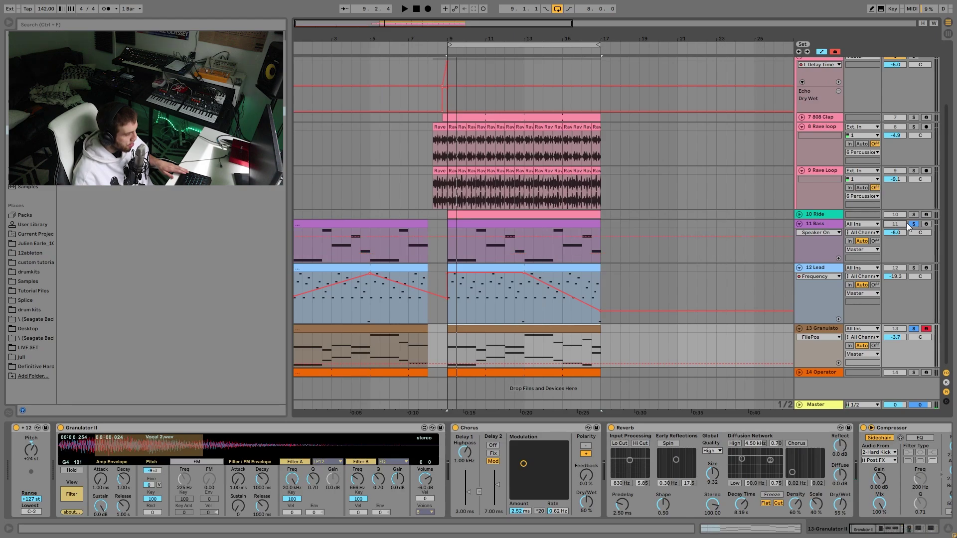
# Step: Unsolo the Bass track and show the Granulator track's effect chain through to its two Auto Filters
pyautogui.click(913, 223)
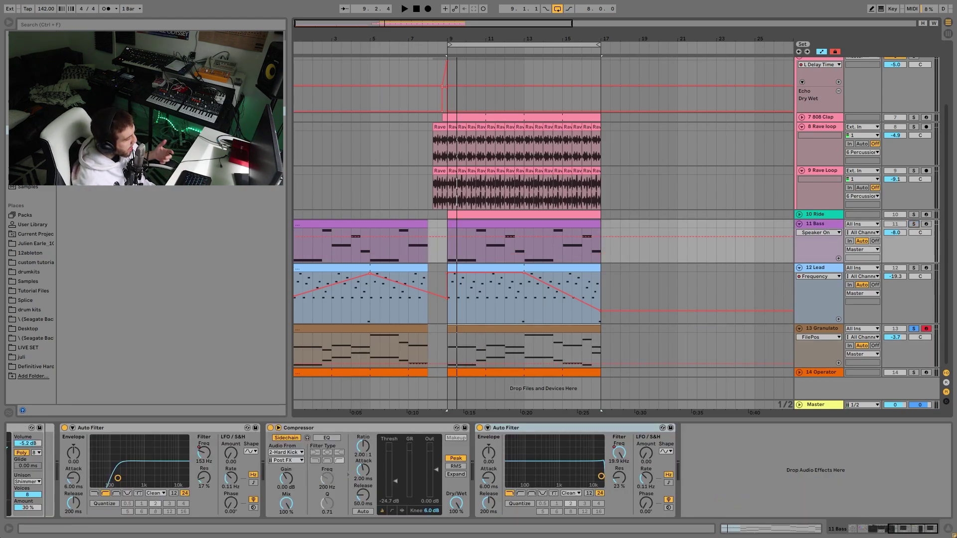
pyautogui.click(515, 335)
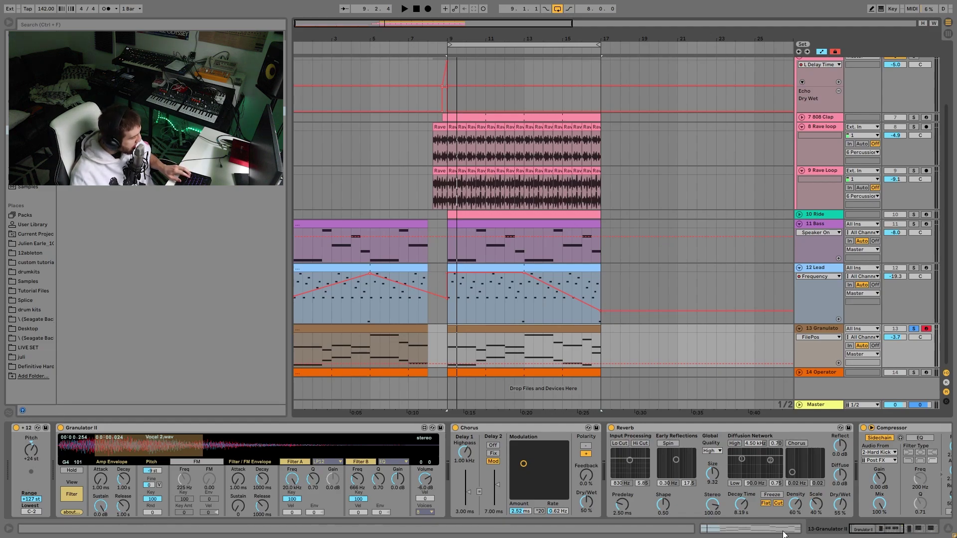
pyautogui.hscroll(8, 685, 504)
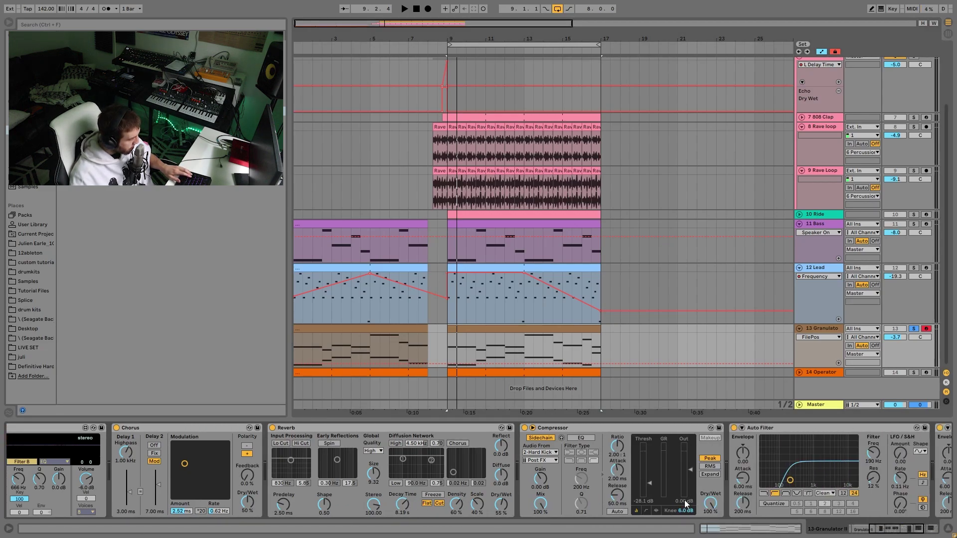
pyautogui.hscroll(4, 638, 501)
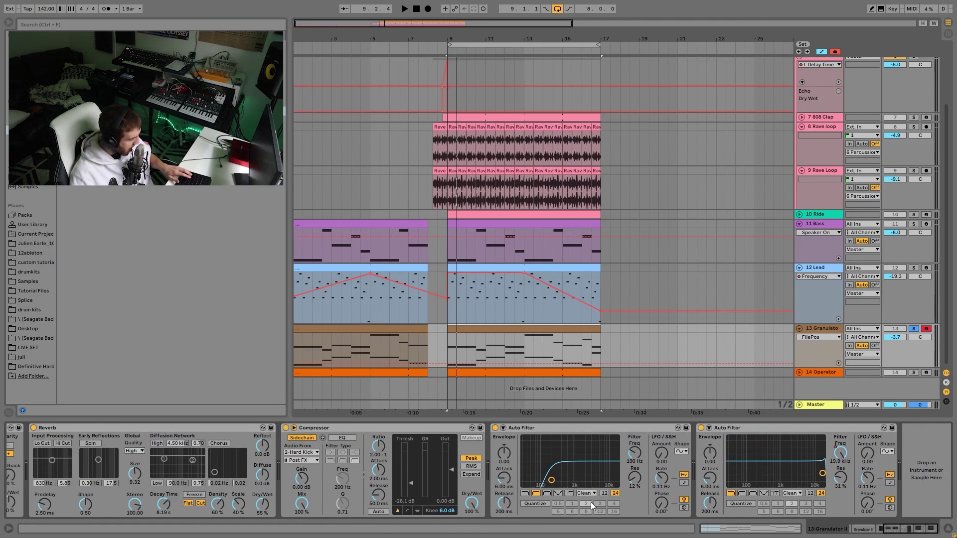
# Step: Show the Auto Filter Frequency automation on the Granulator and Bass tracks, ending with the Granulator clip at bar 9 selected
pyautogui.click(843, 453)
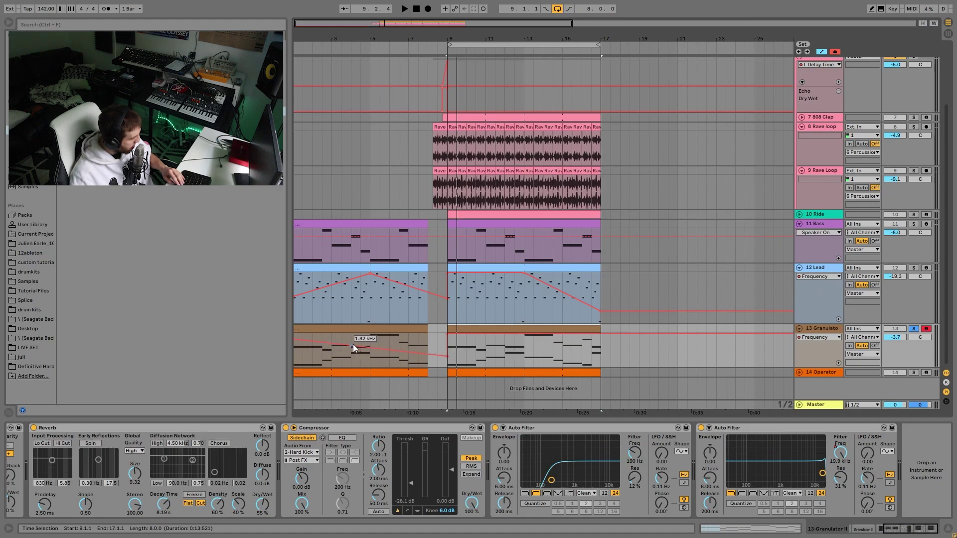
pyautogui.click(370, 256)
pyautogui.click(623, 464)
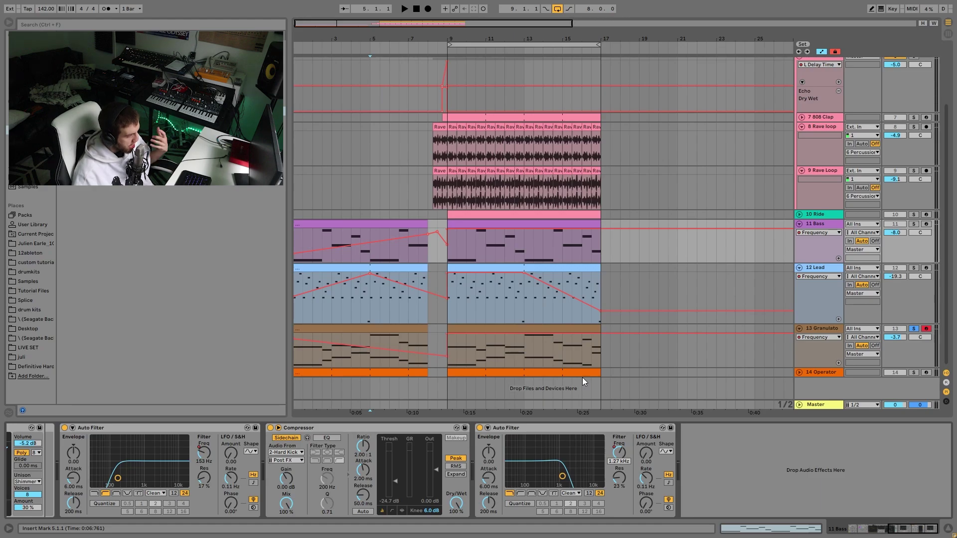
pyautogui.click(534, 355)
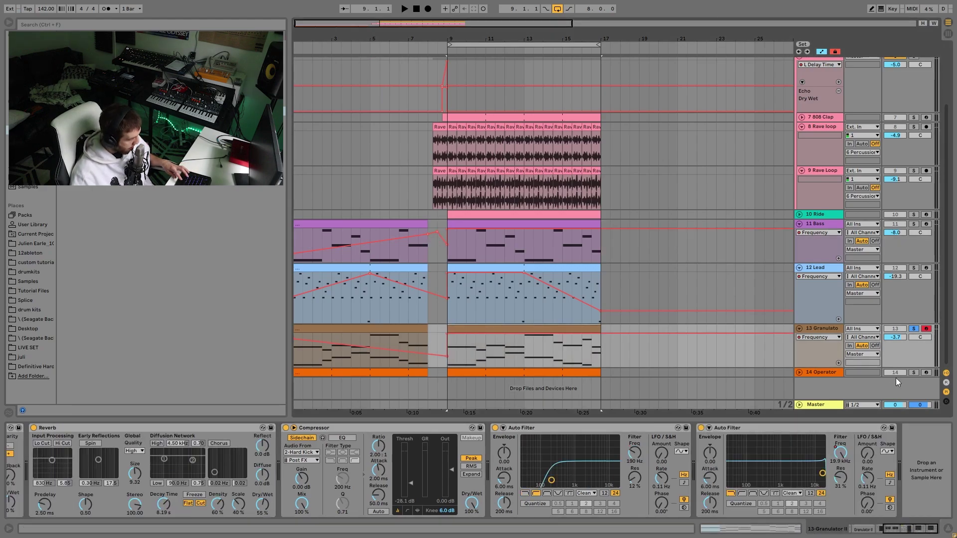
# Step: Solo the Operator track and play it from bar 9, expand the track and open the notes of its clip
pyautogui.click(914, 372)
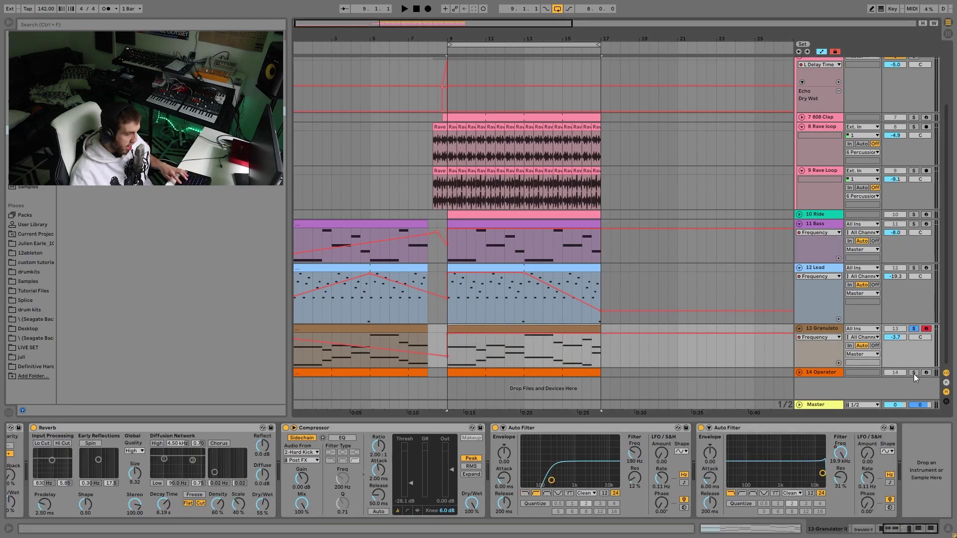
pyautogui.press('space')
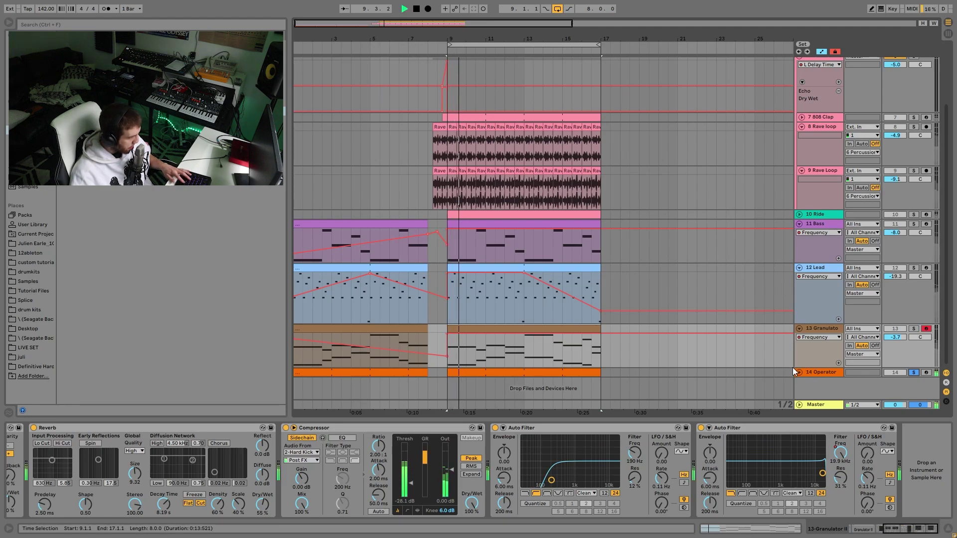
pyautogui.click(799, 372)
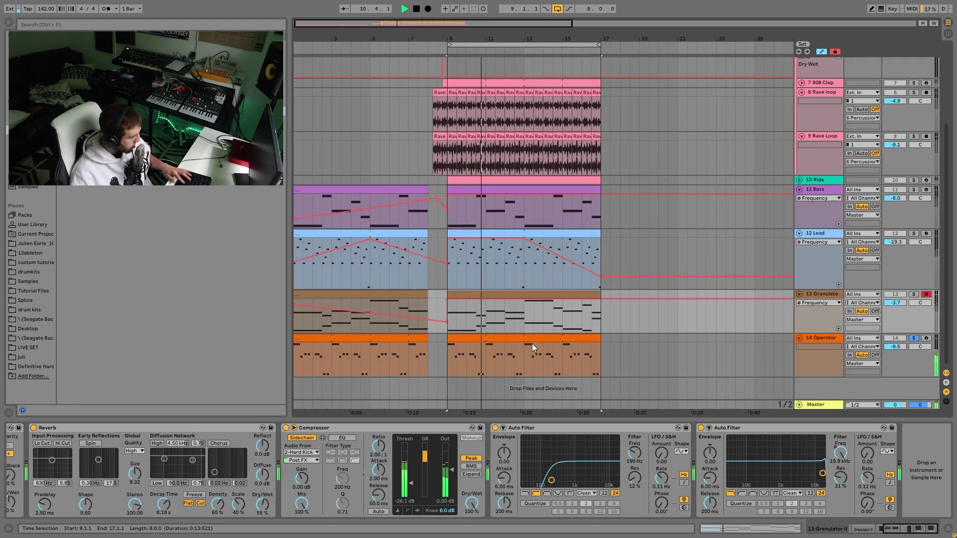
pyautogui.click(526, 340)
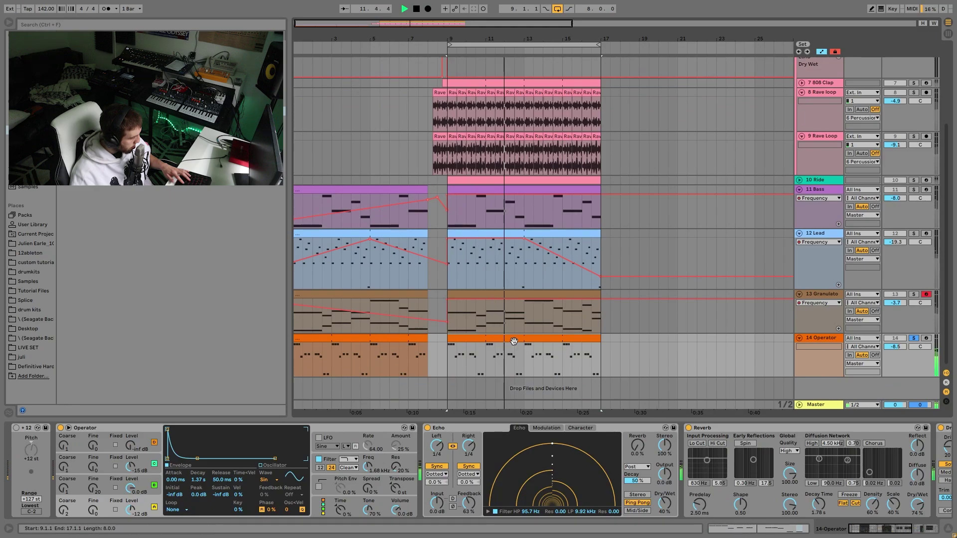
pyautogui.doubleClick(513, 340)
pyautogui.press('space')
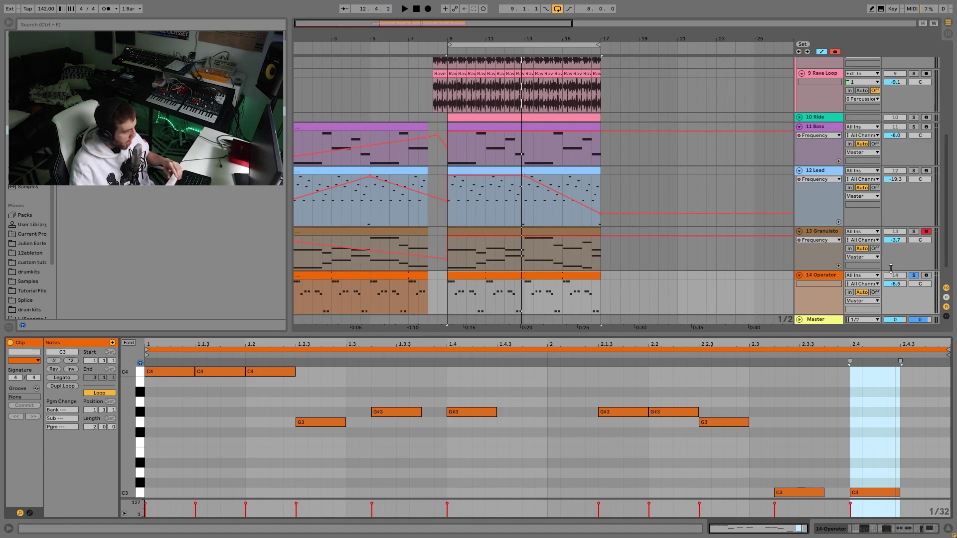
# Step: Unsolo the Operator track, mute Granulator and Operator, and play the remaining loop with the Lead track selected
pyautogui.click(913, 275)
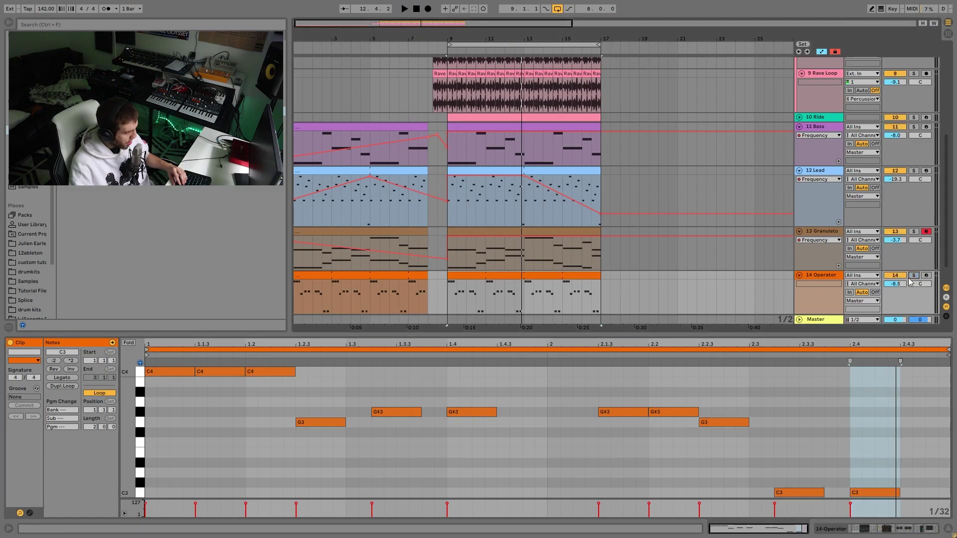
pyautogui.click(896, 232)
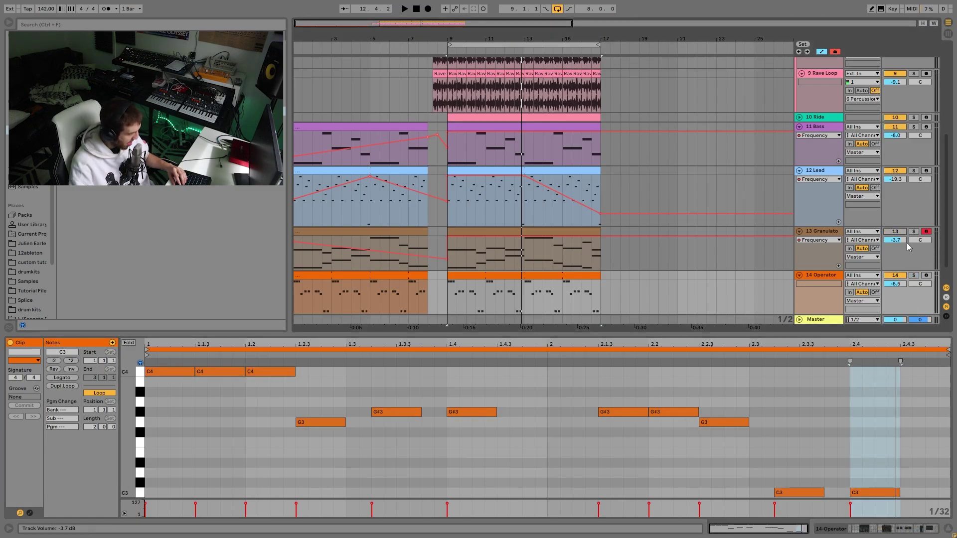
pyautogui.click(895, 276)
pyautogui.press('space')
pyautogui.click(820, 277)
pyautogui.click(816, 277)
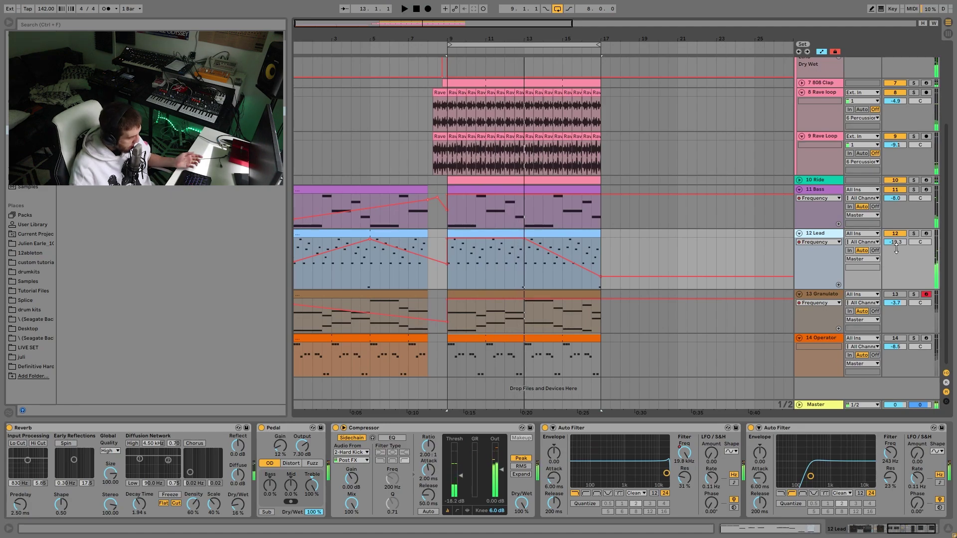
# Step: Mute the Lead track, unmute Granulator and Operator, and play the loop from bar 9 with the Operator devices shown
pyautogui.click(895, 233)
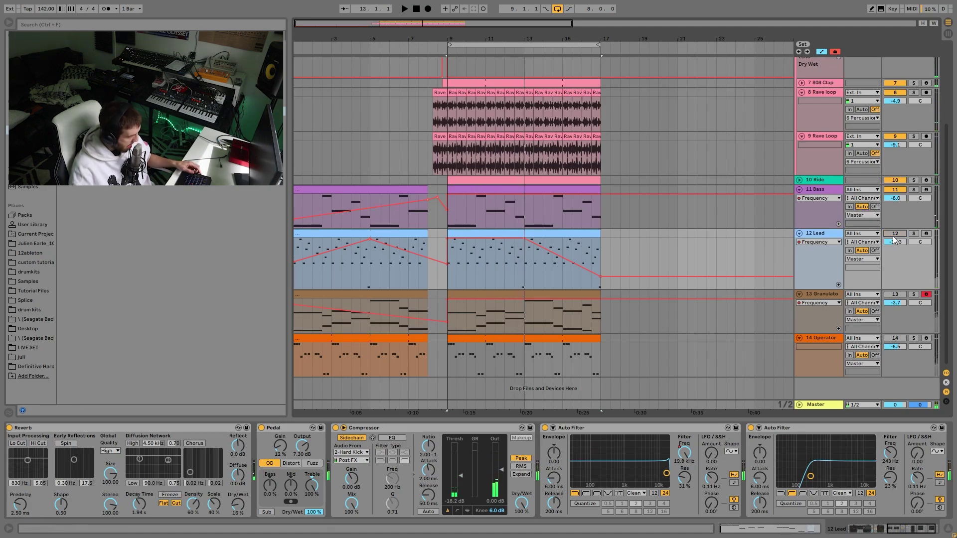
pyautogui.click(896, 297)
pyautogui.click(897, 339)
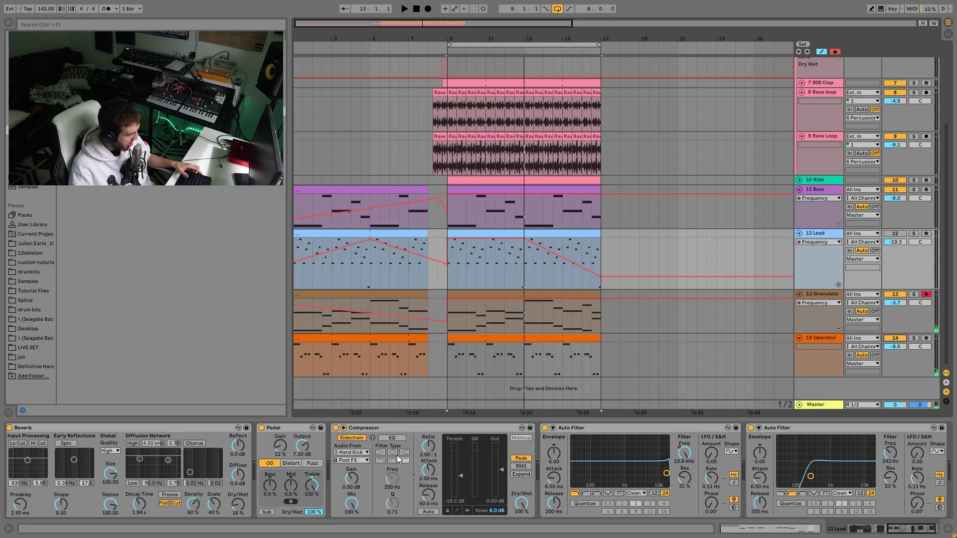
pyautogui.press('space')
pyautogui.click(816, 340)
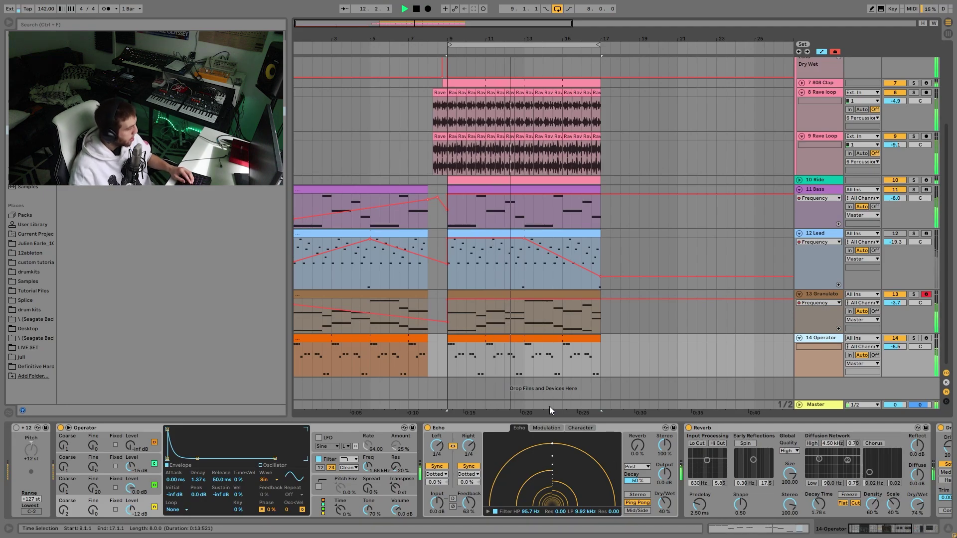
pyautogui.press('space')
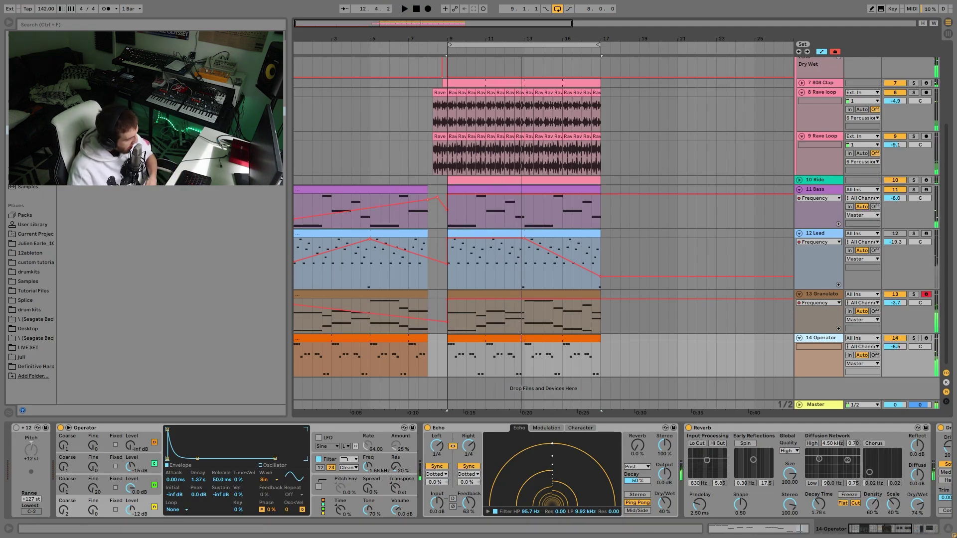
# Step: Open the Operator clip's notes and examine the C4, G3 and G#3 notes and the two closing C3 notes
pyautogui.scroll(3, 620, 70)
pyautogui.scroll(-3, 571, 142)
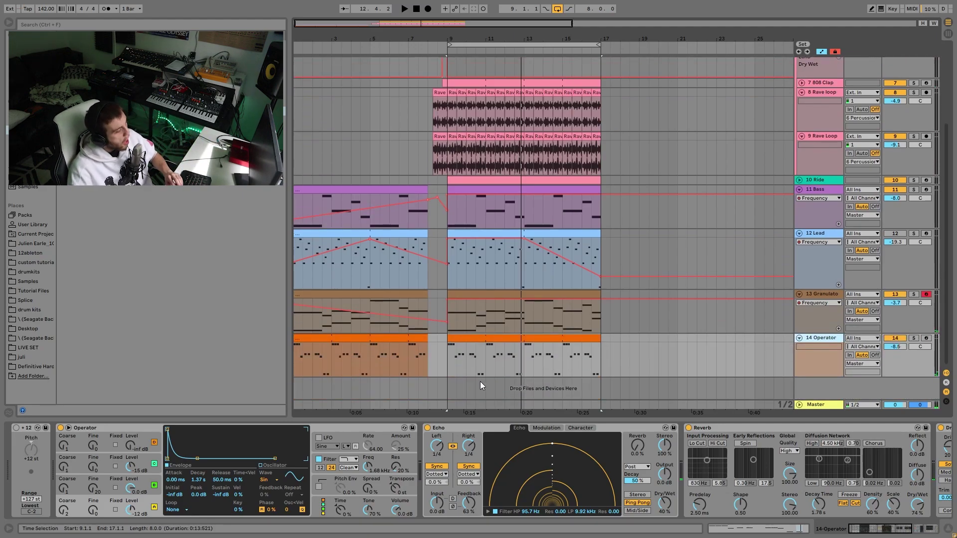
pyautogui.doubleClick(547, 339)
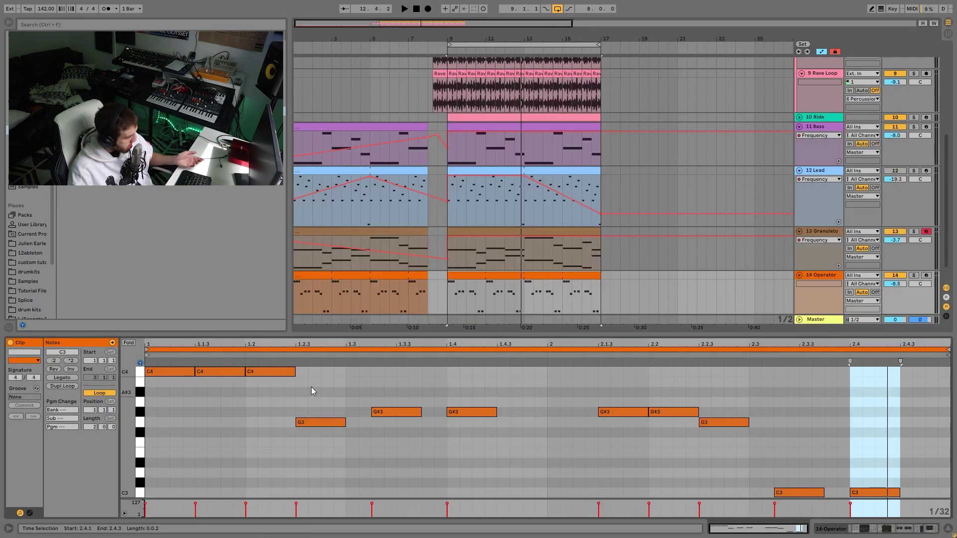
pyautogui.click(290, 373)
pyautogui.click(322, 422)
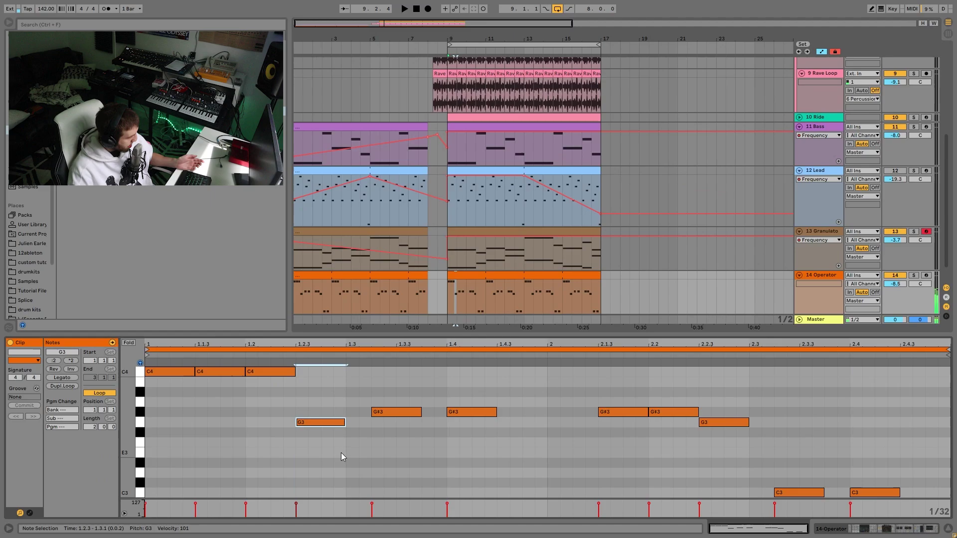
pyautogui.click(394, 411)
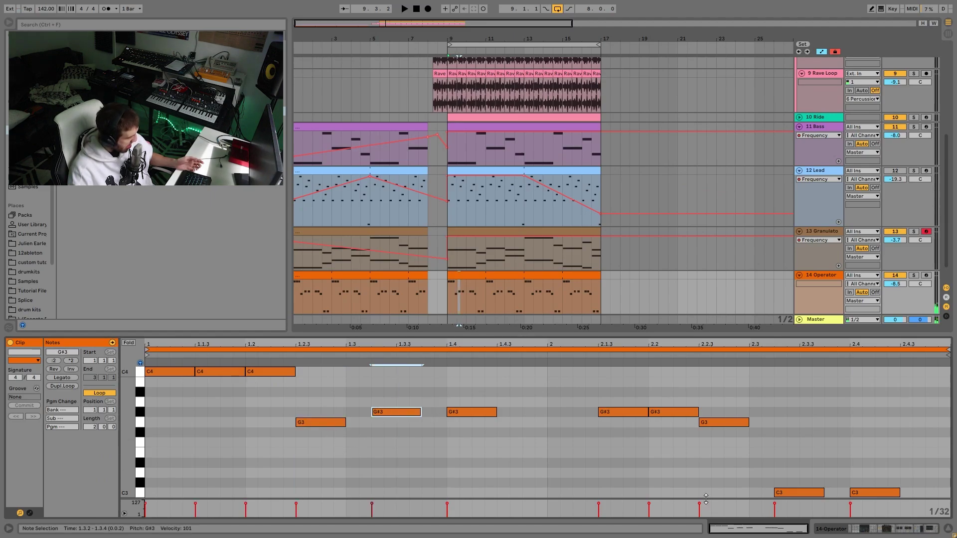
pyautogui.moveTo(722, 494); pyautogui.dragTo(938, 497)
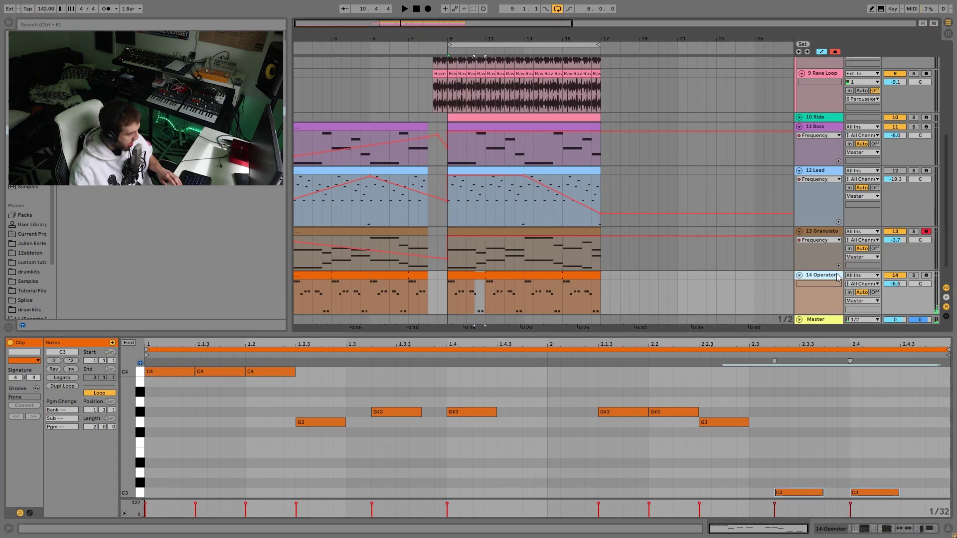
# Step: Solo the Operator track, inspect the envelopes of its oscillators B, C and A and its filter settings, and start playback
pyautogui.hotkey('shift', 'Tab')
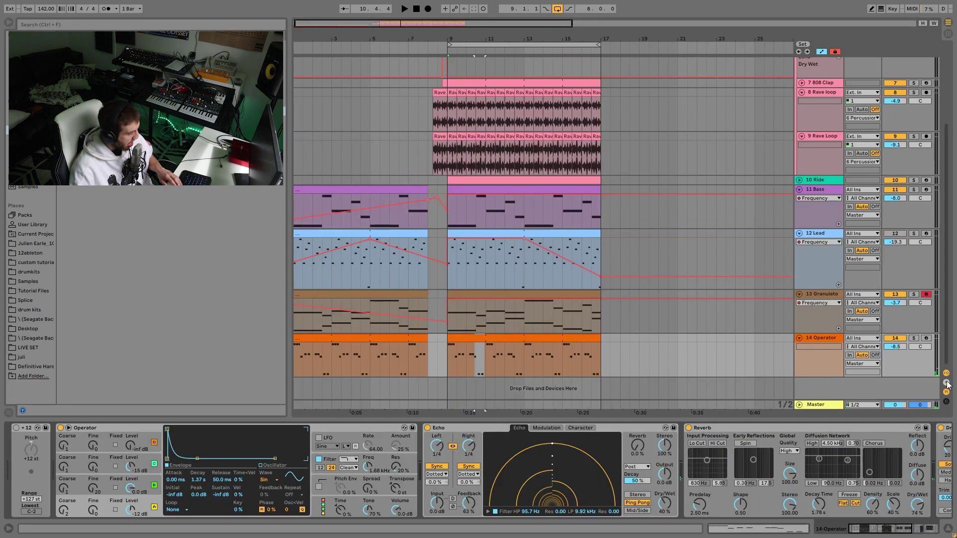
pyautogui.click(914, 338)
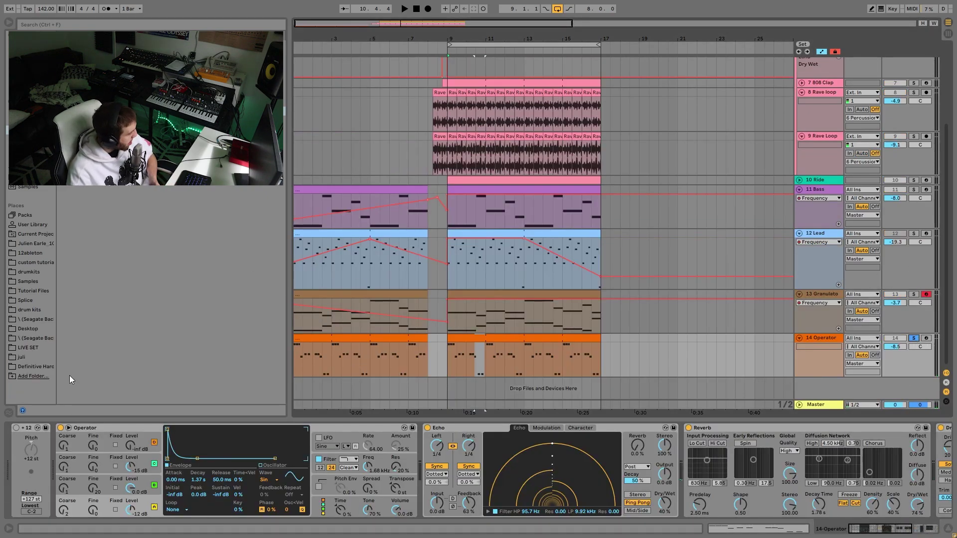
pyautogui.click(112, 489)
pyautogui.click(115, 468)
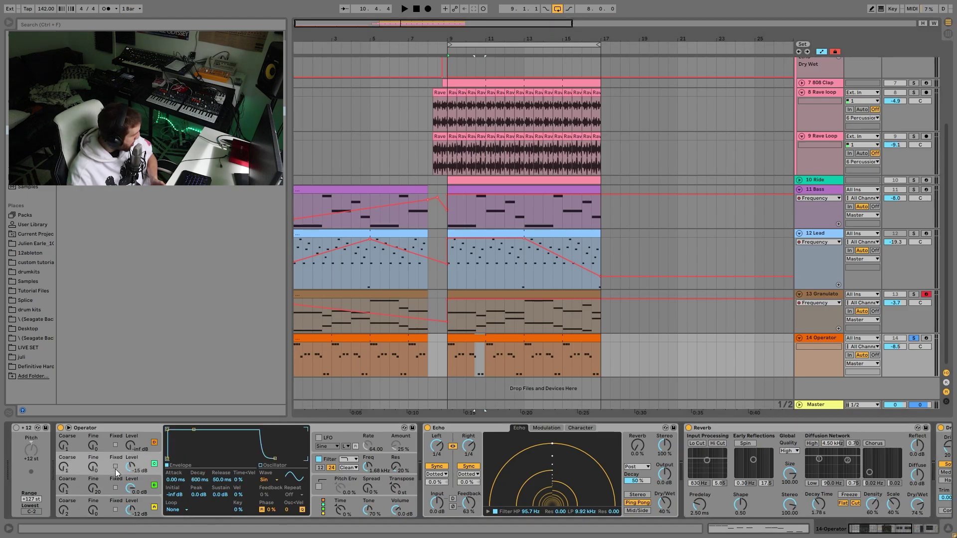
pyautogui.click(143, 492)
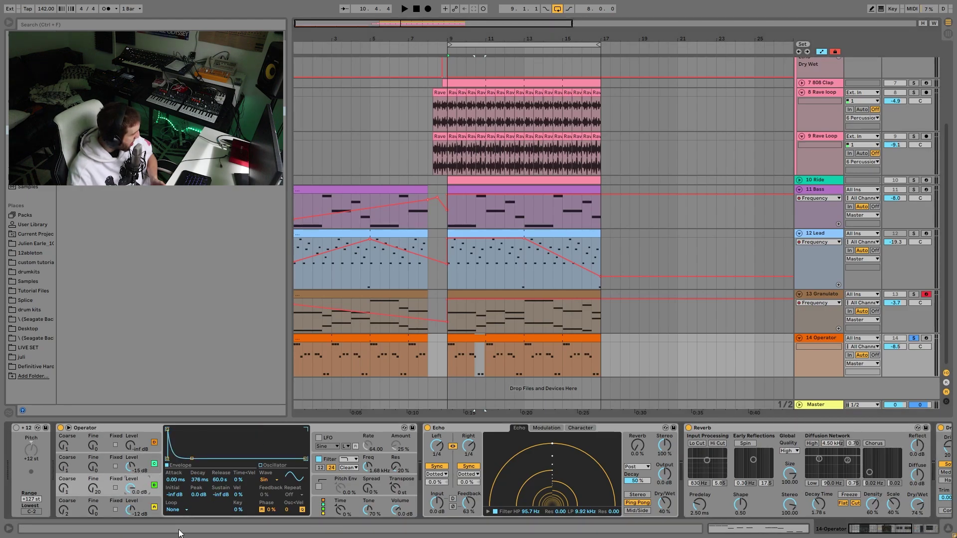
pyautogui.click(71, 510)
pyautogui.click(331, 461)
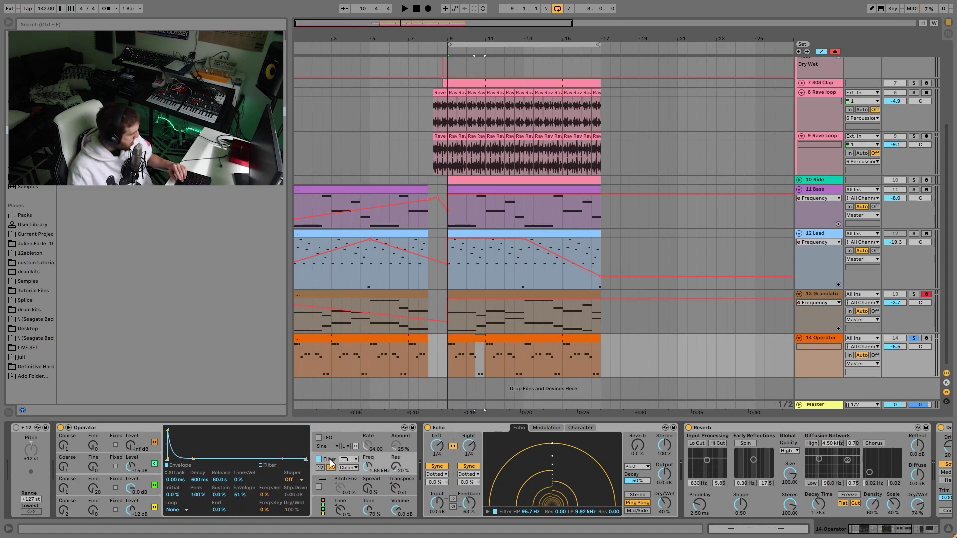
pyautogui.press('space')
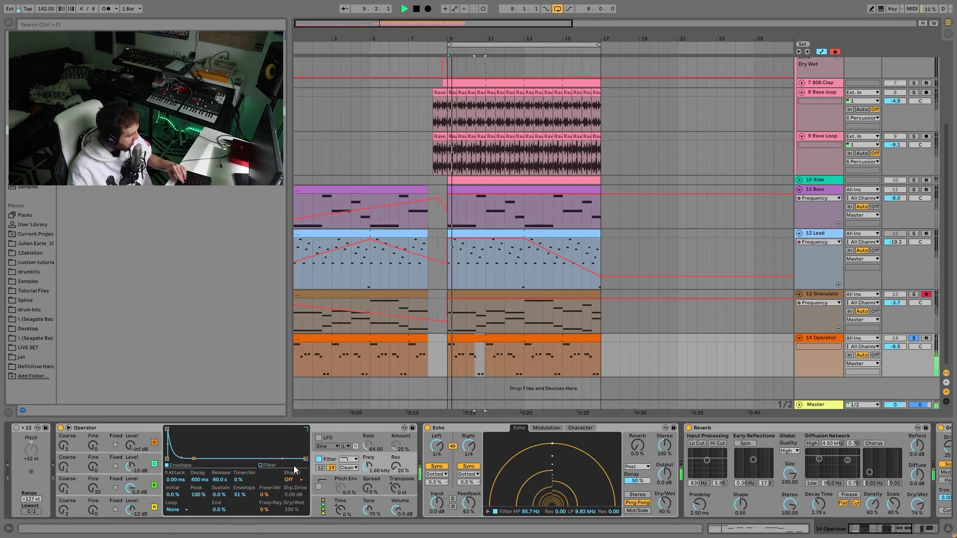
# Step: Show the Auto Filter's frequency automation on the Operator track and select the Operator clip before bar 9
pyautogui.hscroll(2, 443, 479)
pyautogui.hscroll(9, 443, 478)
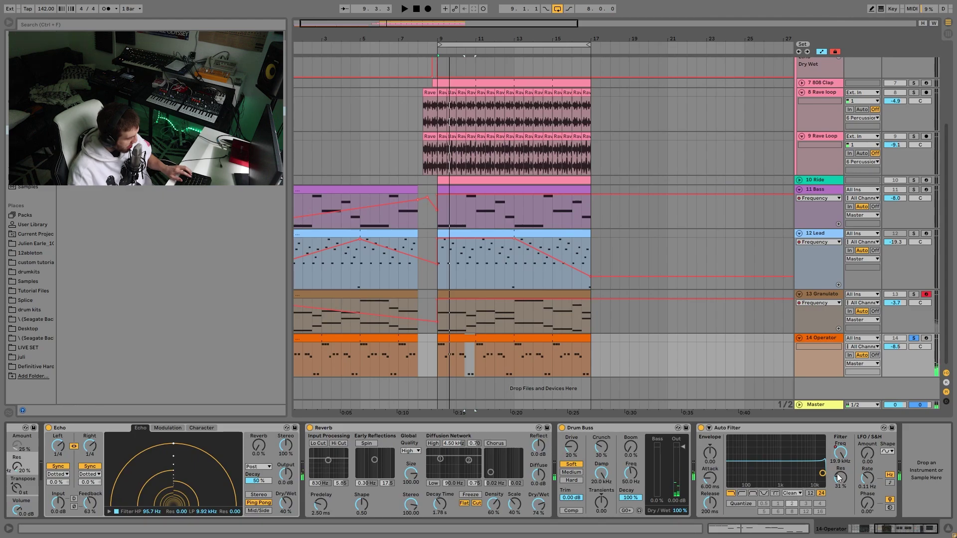
pyautogui.click(840, 454)
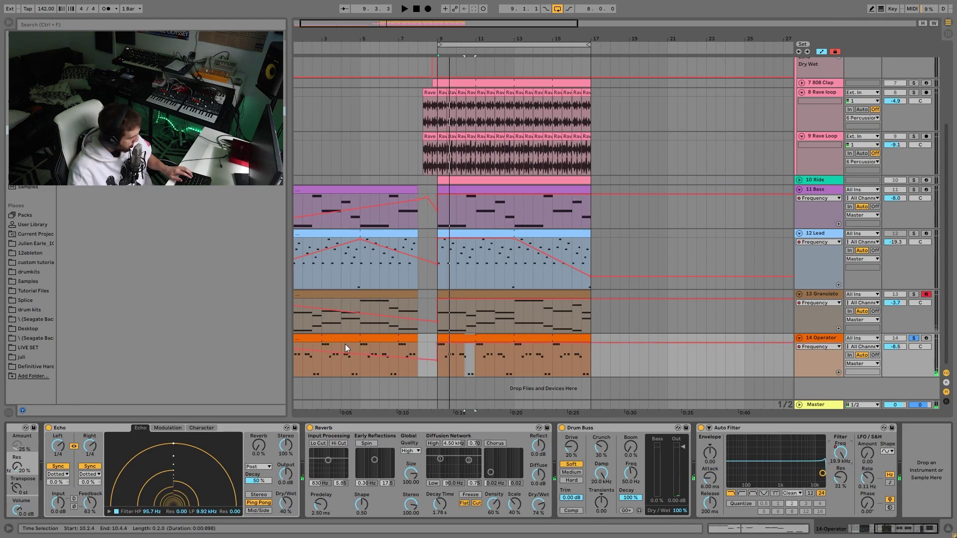
pyautogui.click(324, 335)
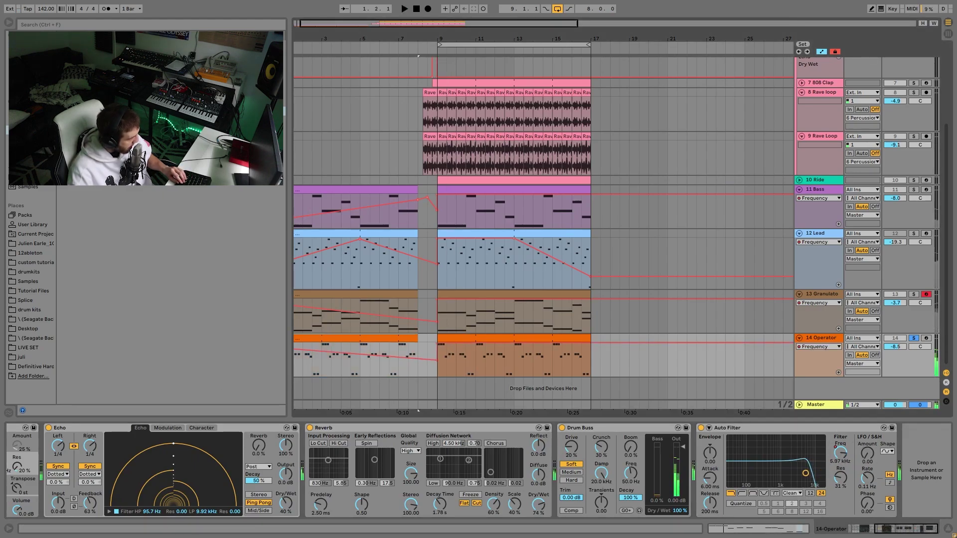
# Step: Add a second Auto Filter at the end of the Operator chain as a high-pass at 235 Hz with 6.6% resonance
pyautogui.click(31, 139)
pyautogui.moveTo(89, 54); pyautogui.dragTo(822, 519)
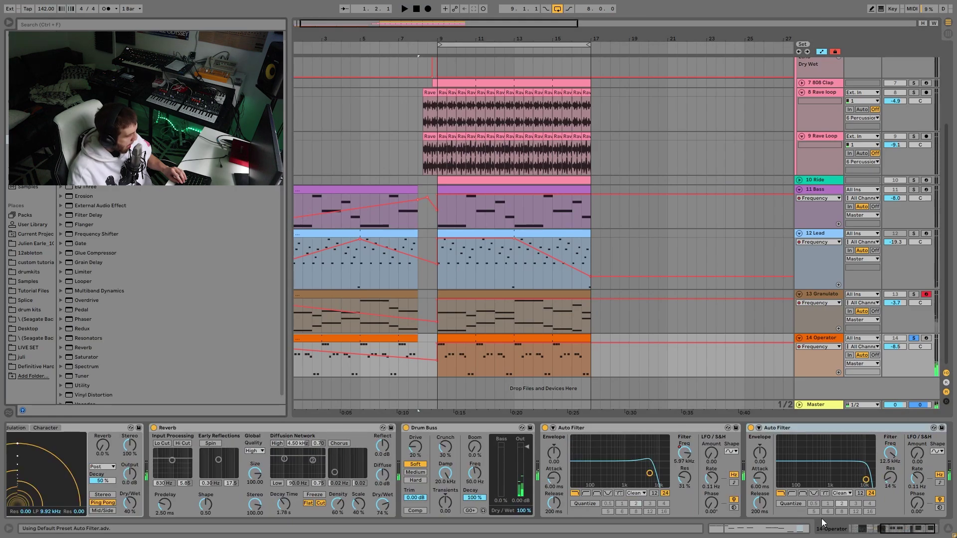
pyautogui.click(791, 493)
pyautogui.moveTo(803, 486); pyautogui.dragTo(809, 482)
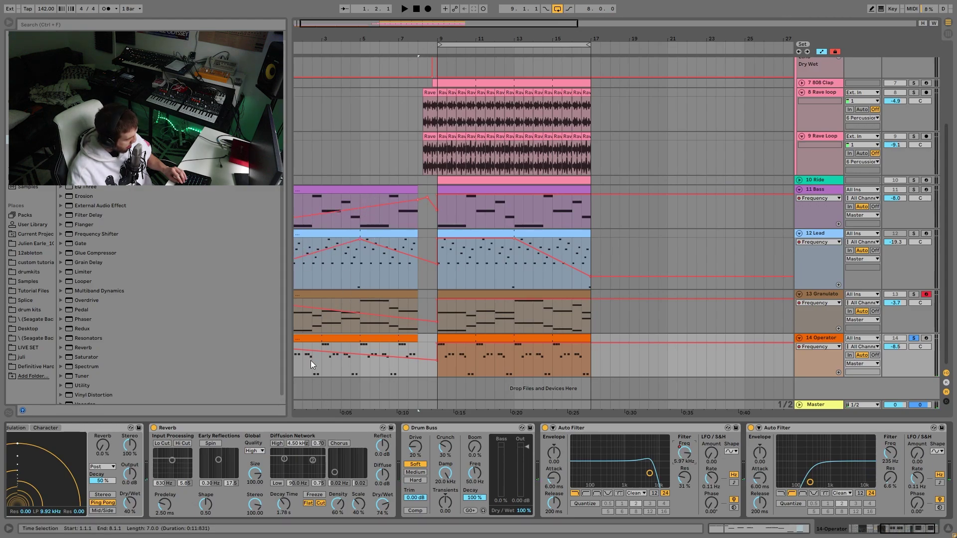
# Step: Unsolo the Operator track, audition the loop from bar 9, and unmute the Lead track
pyautogui.hscroll(-1, 383, 334)
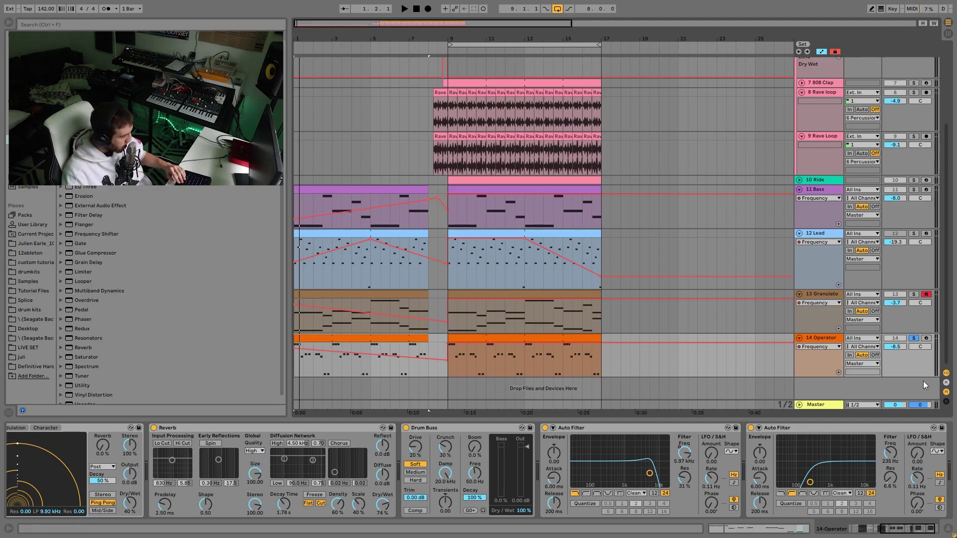
pyautogui.click(914, 338)
pyautogui.click(404, 168)
pyautogui.press('space')
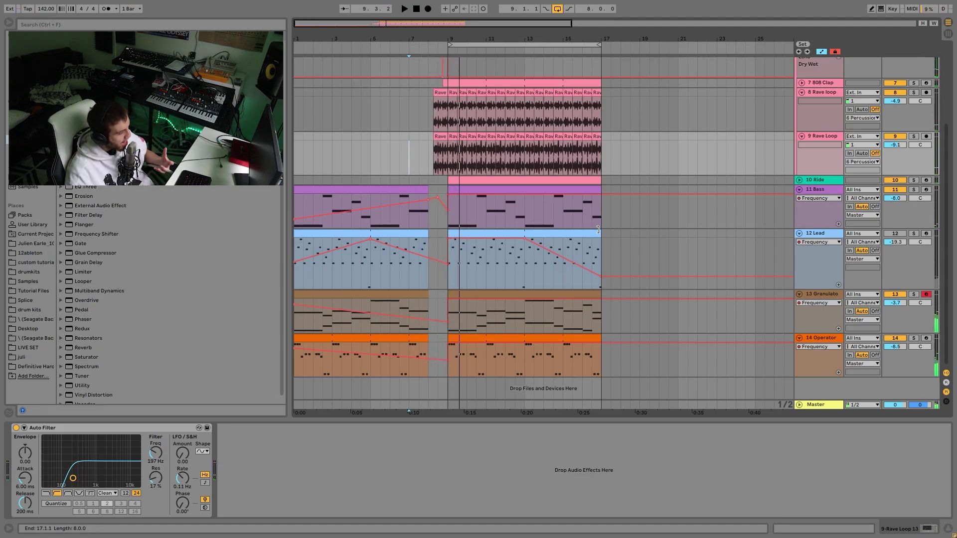
pyautogui.click(895, 234)
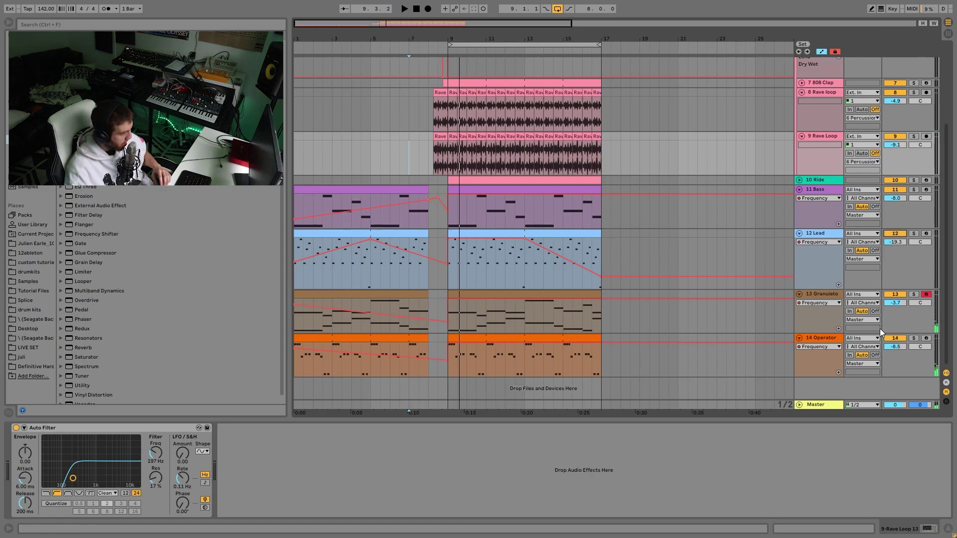
# Step: Select the Operator clip spanning bars 9 to 17, play the full loop with all layers, and stop playback
pyautogui.click(817, 340)
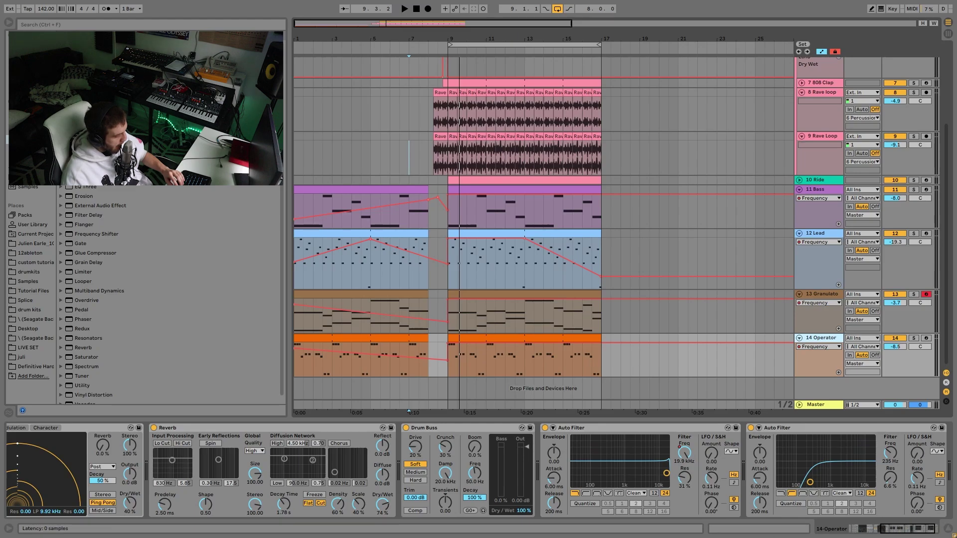
pyautogui.click(481, 344)
pyautogui.press('space')
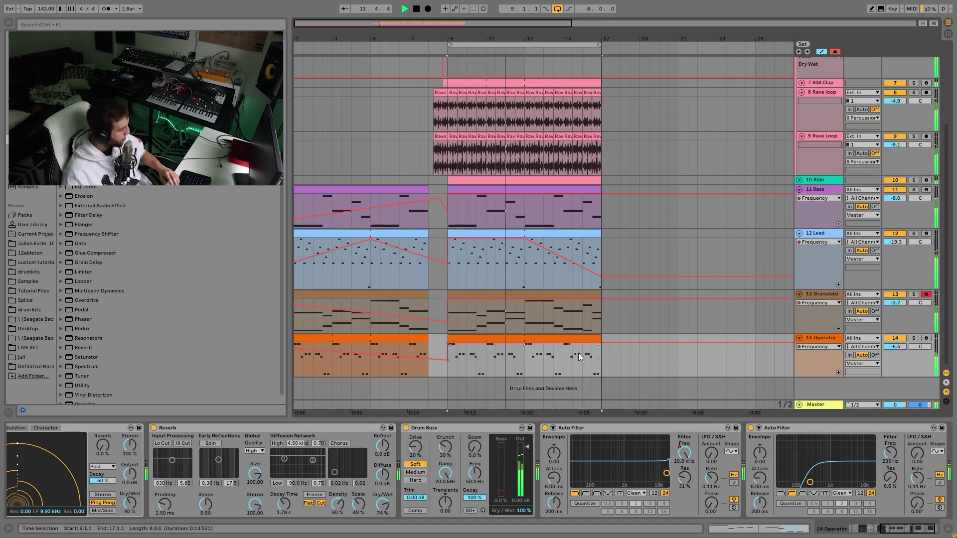
pyautogui.press('space')
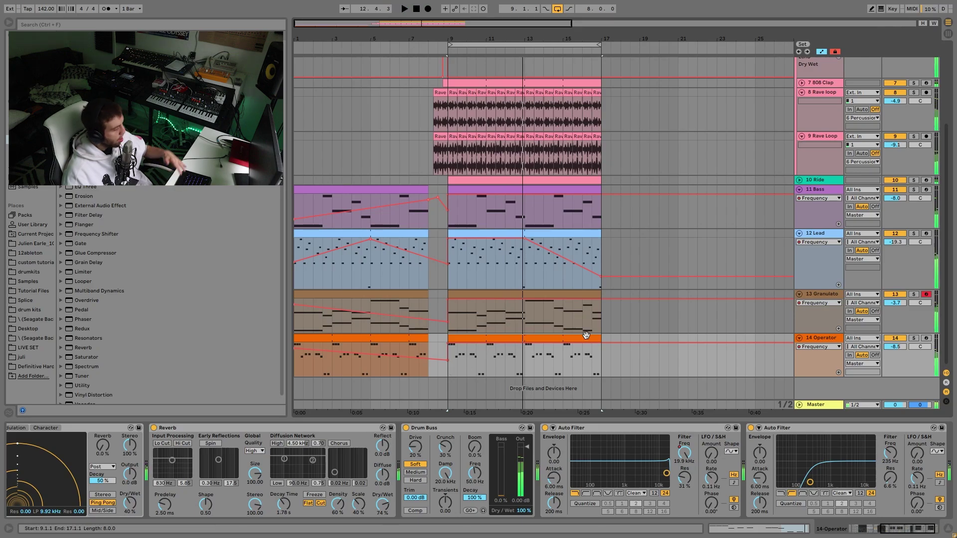